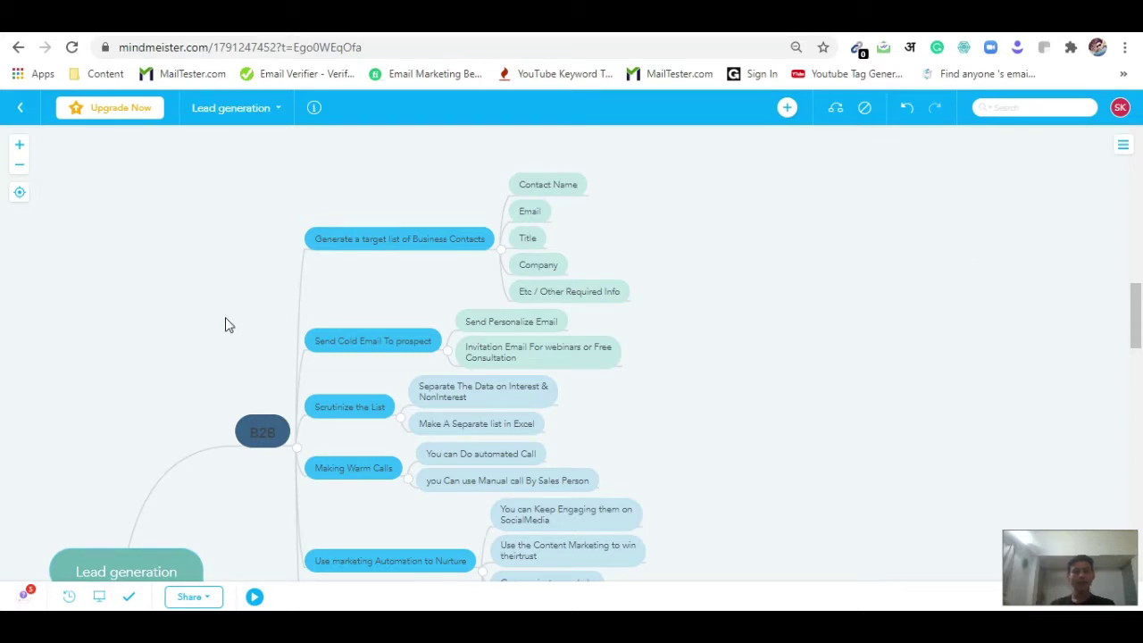
# - Review the B2B and B2C branches of the Lead generation mind map, from the target contact list down to paid ads
pyautogui.scroll(-2, 112, 304)
pyautogui.scroll(2, 107, 308)
pyautogui.scroll(-3, 106, 314)
pyautogui.scroll(-2, 155, 309)
pyautogui.scroll(-2, 154, 310)
pyautogui.scroll(5, 151, 398)
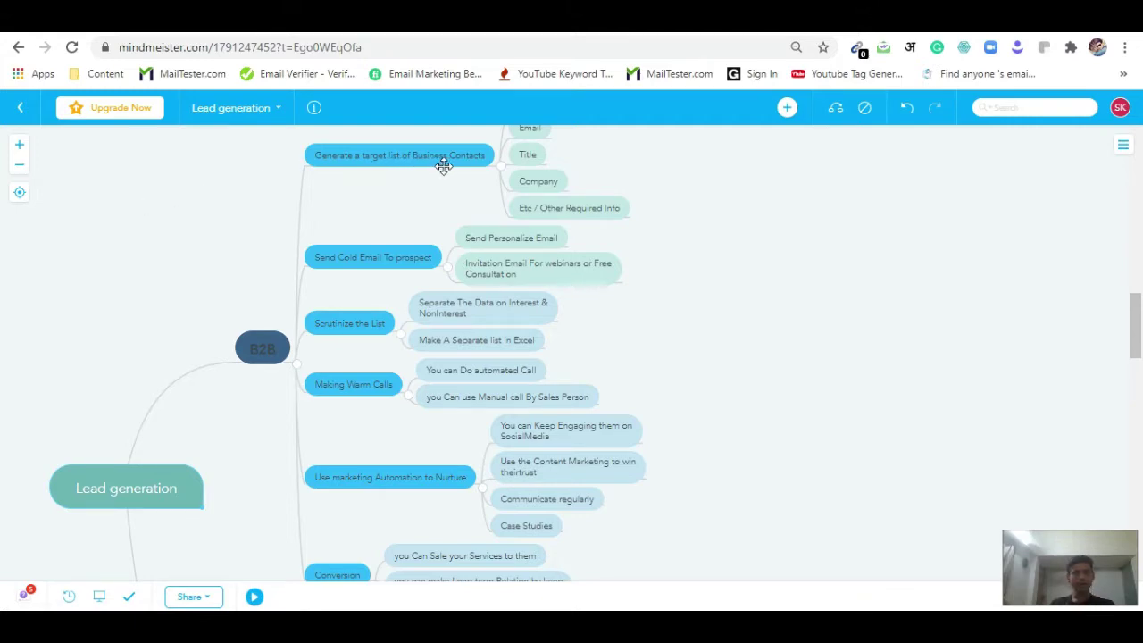
pyautogui.scroll(1, 233, 234)
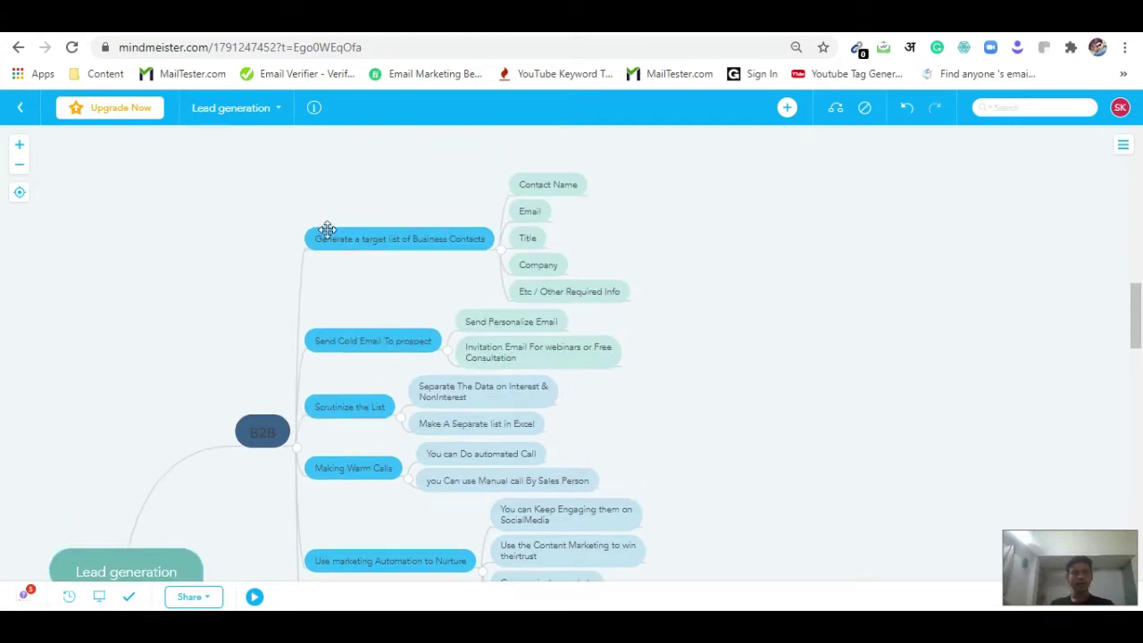
pyautogui.scroll(-1, 379, 281)
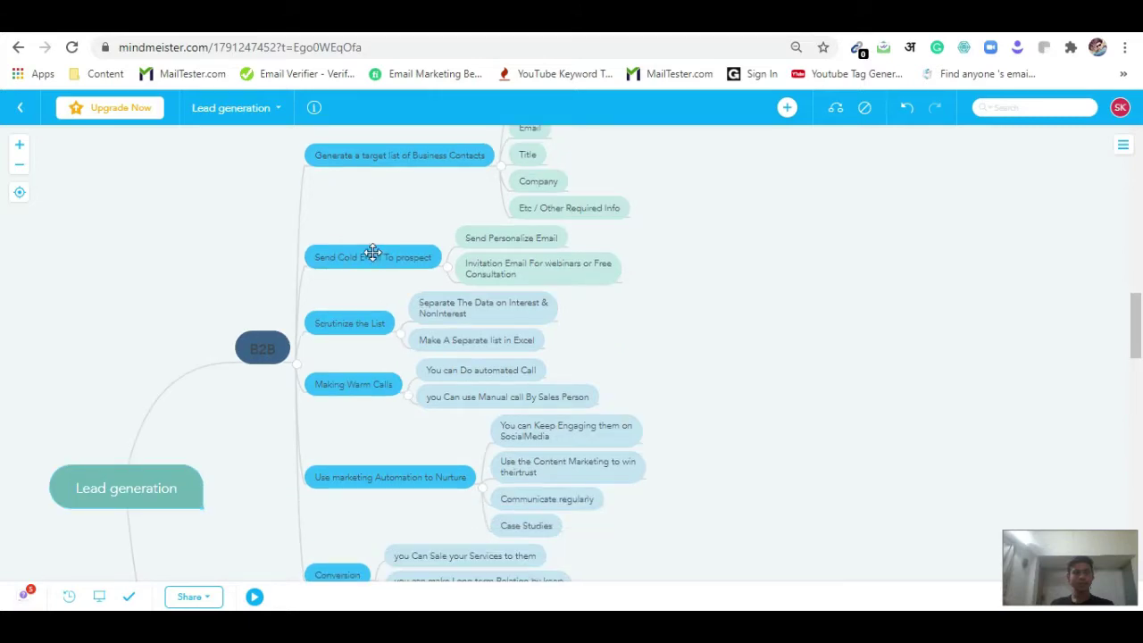
pyautogui.scroll(-1, 295, 272)
pyautogui.scroll(-4, 284, 285)
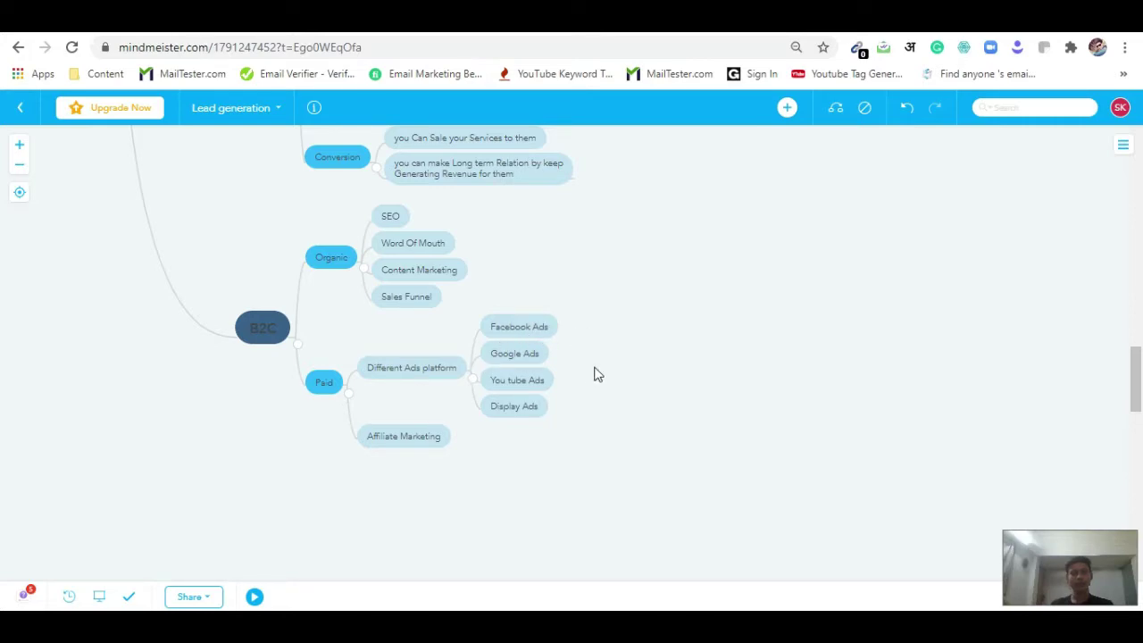
pyautogui.scroll(5, 199, 384)
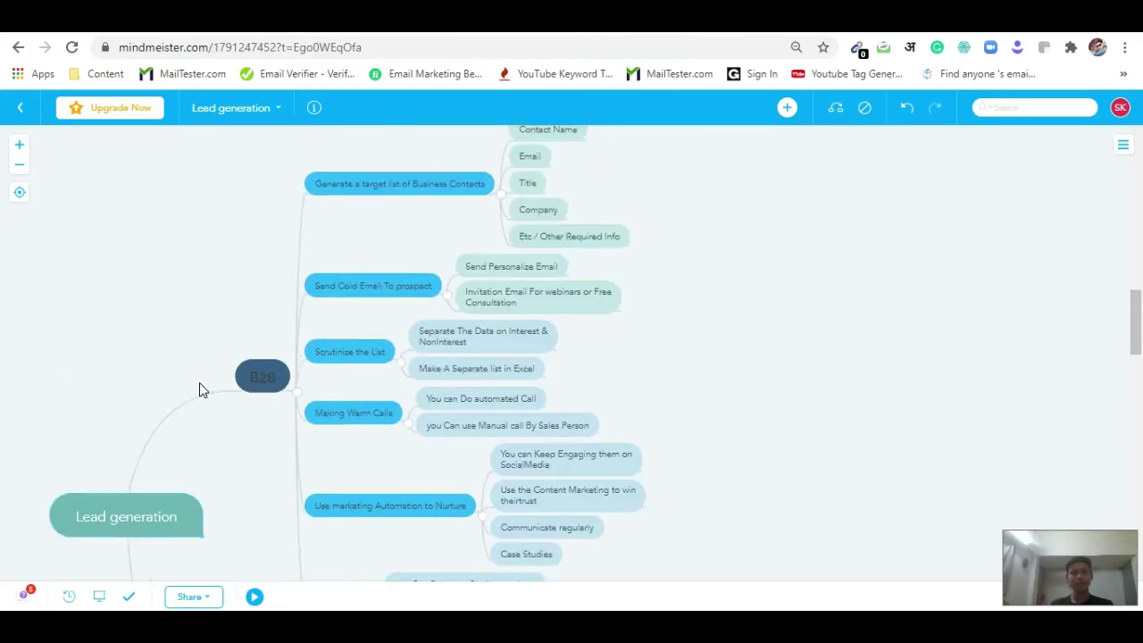
pyautogui.scroll(1, 200, 390)
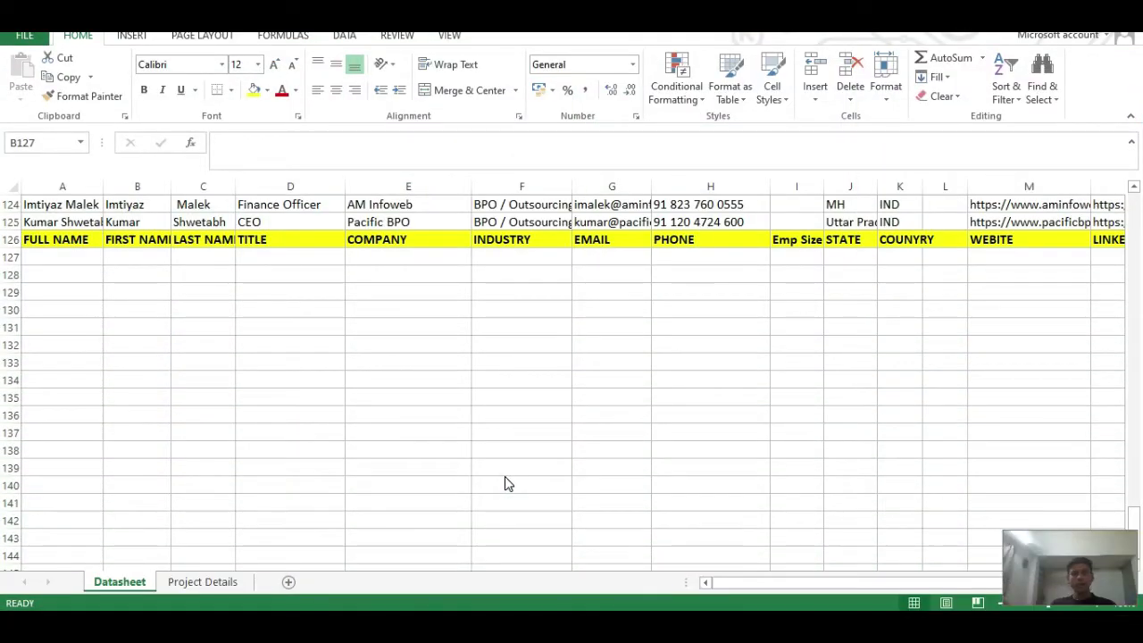
# - Open the Project Details sheet and review the target industries from IT services to Recruitment process outsourcing
pyautogui.click(191, 583)
pyautogui.scroll(2, 215, 363)
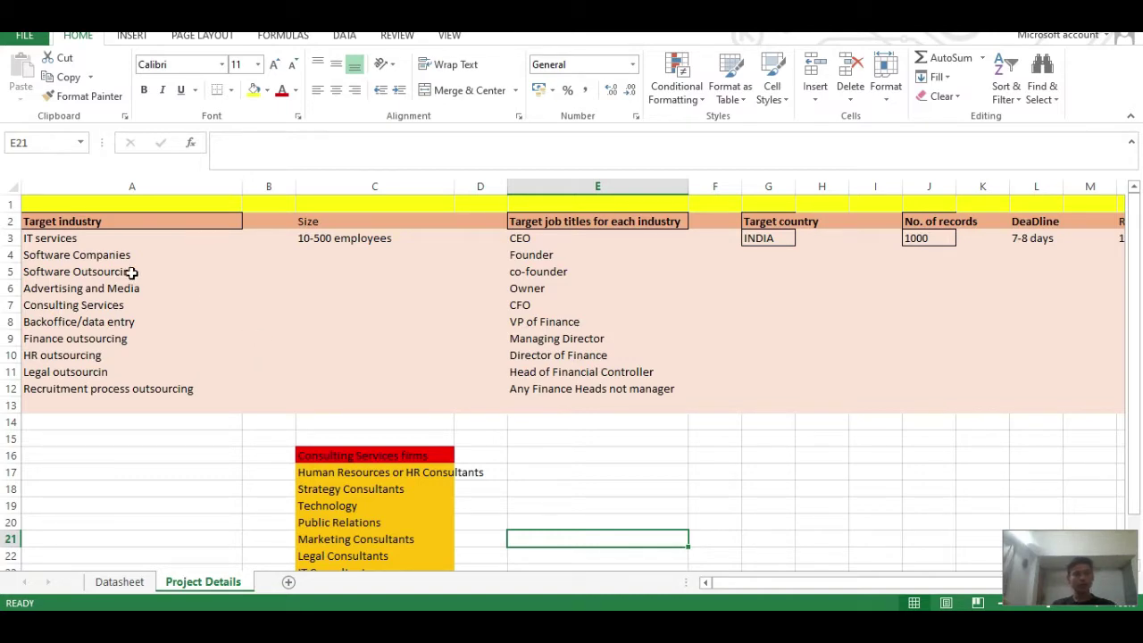
pyautogui.click(126, 223)
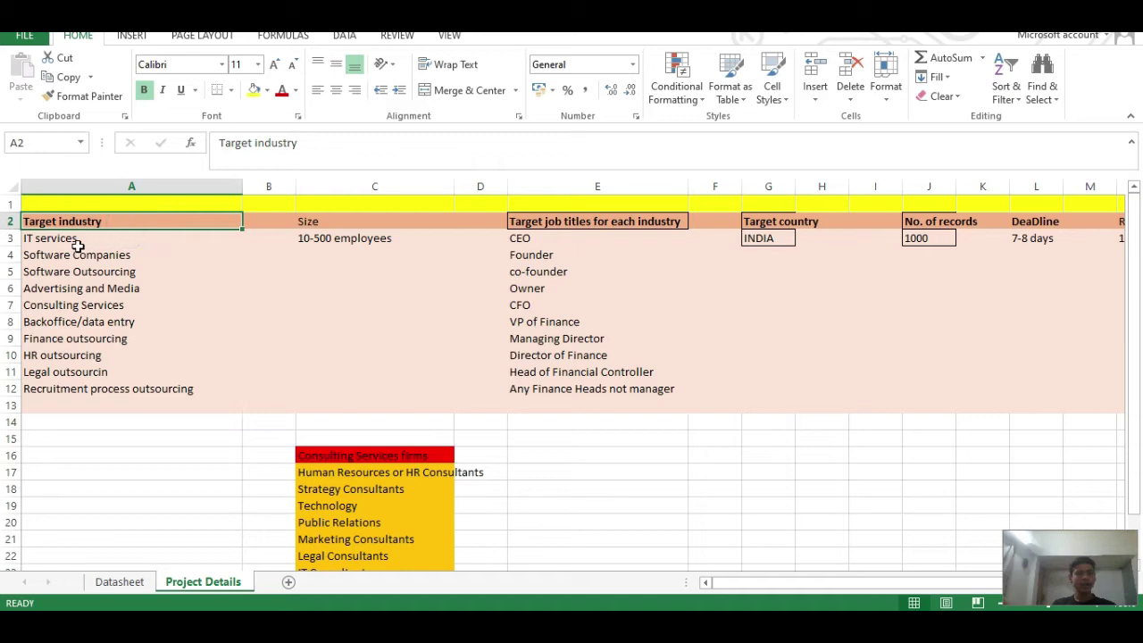
pyautogui.click(80, 251)
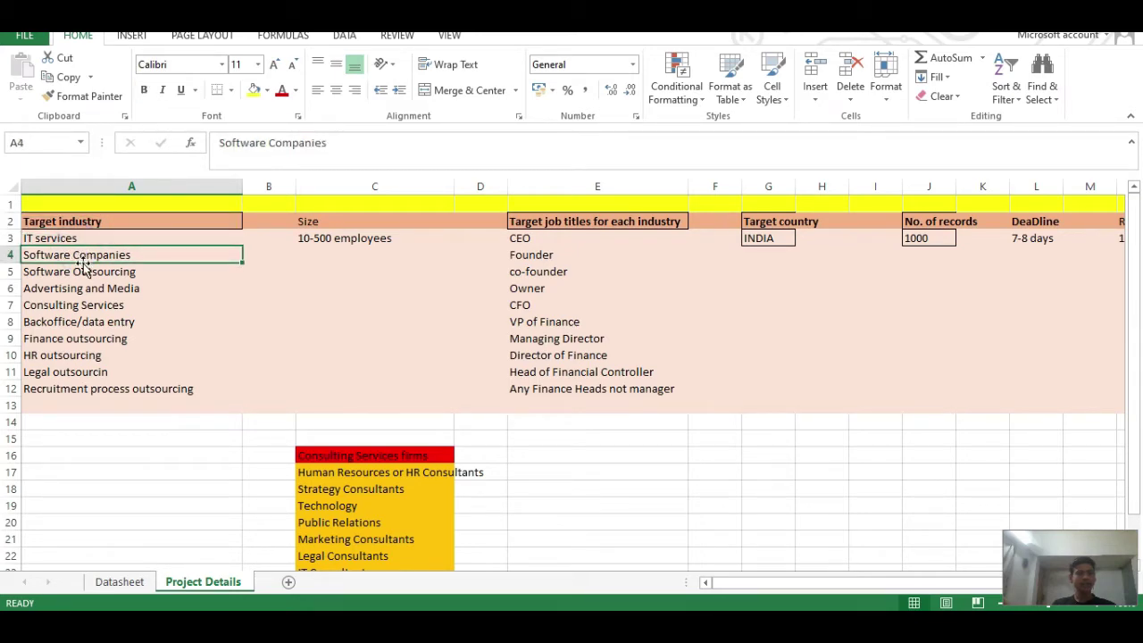
pyautogui.click(83, 266)
pyautogui.click(81, 287)
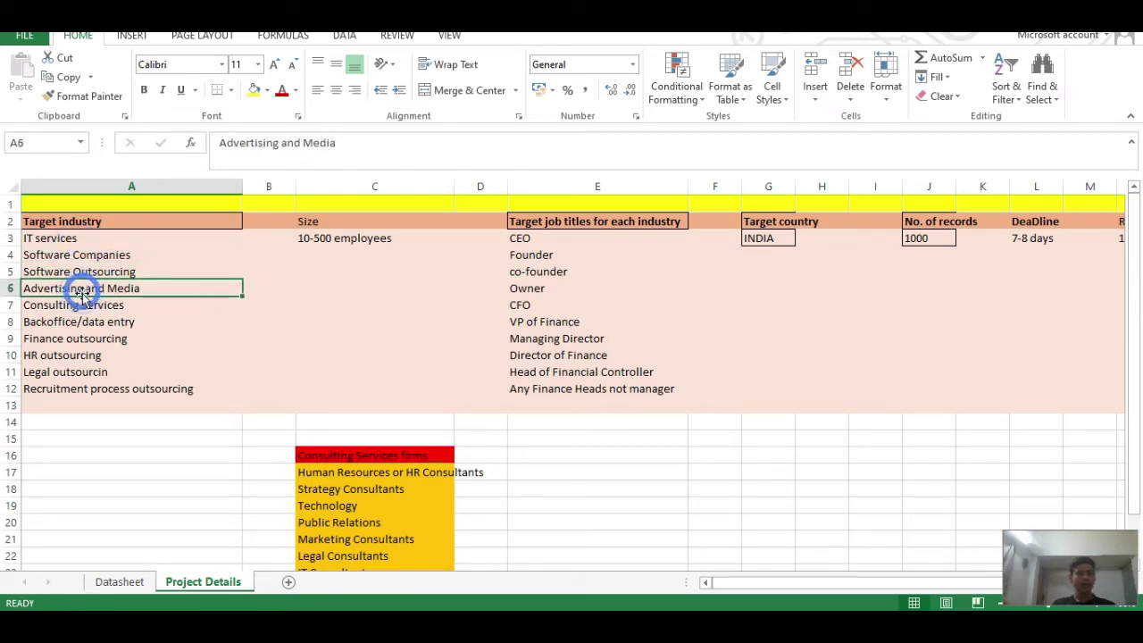
pyautogui.moveTo(94, 238); pyautogui.dragTo(81, 390)
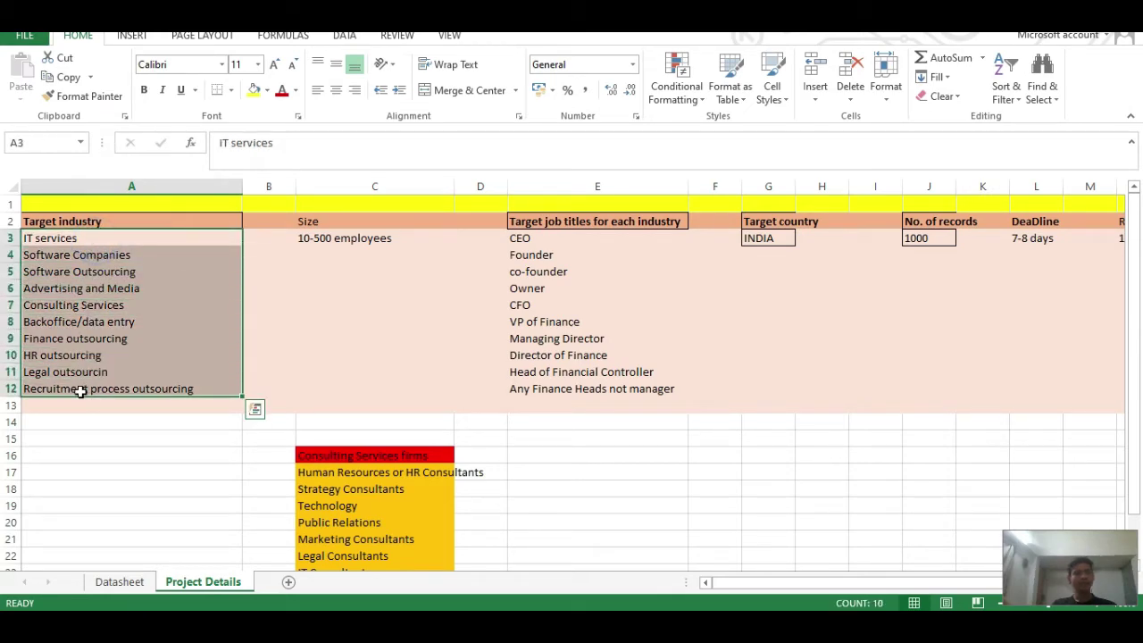
# - Review the company size, target job titles, target country and number of records required for the project
pyautogui.click(346, 241)
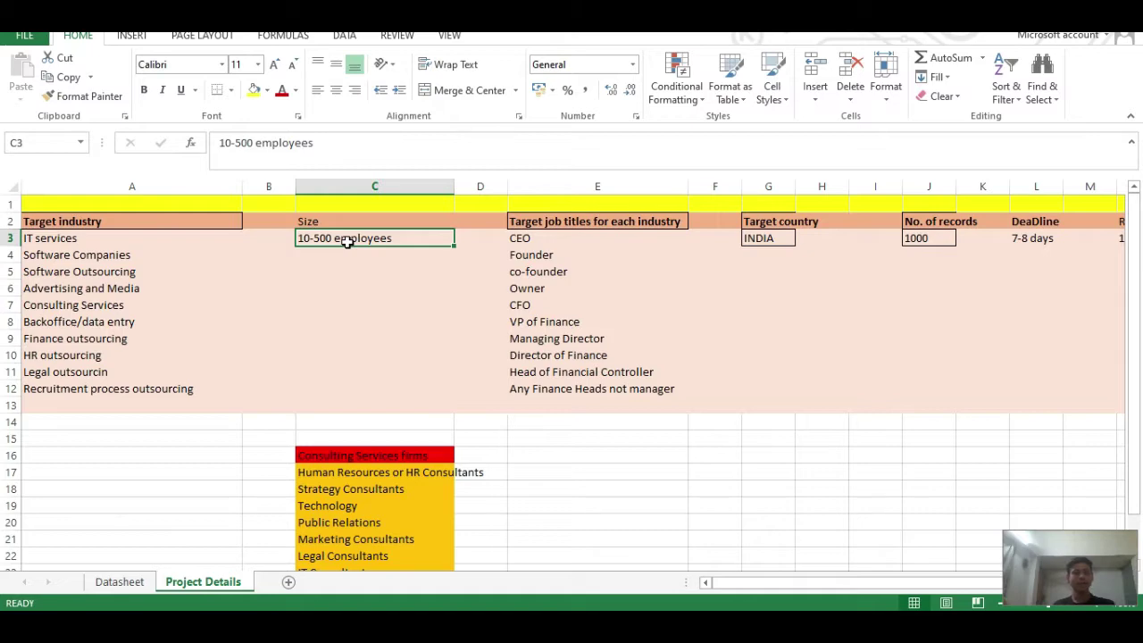
pyautogui.moveTo(541, 234); pyautogui.dragTo(547, 386)
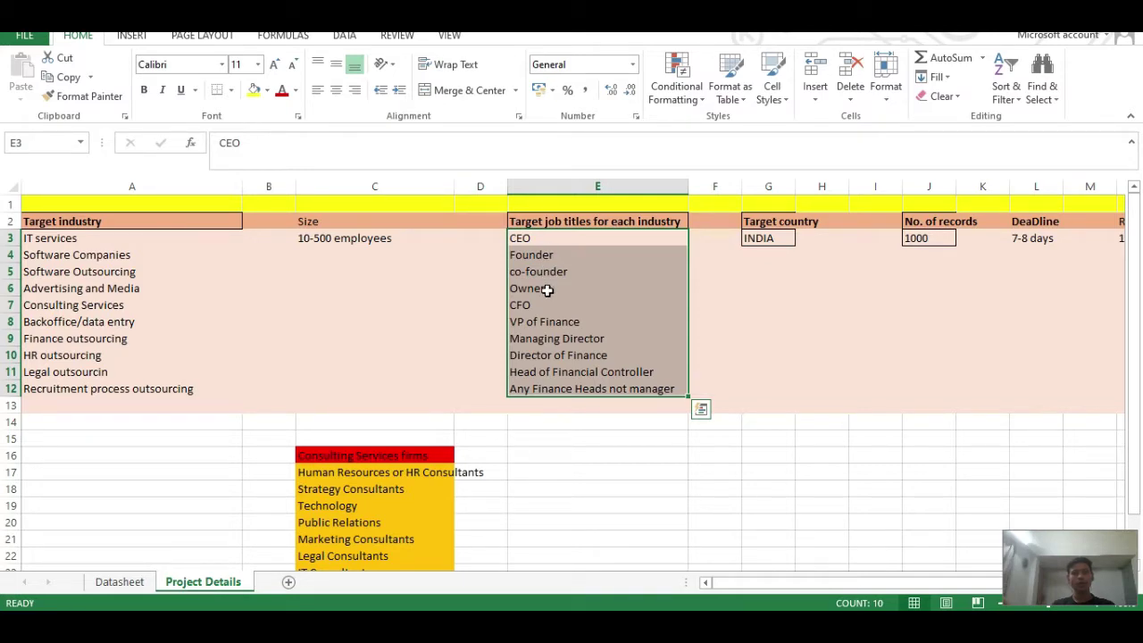
pyautogui.click(770, 239)
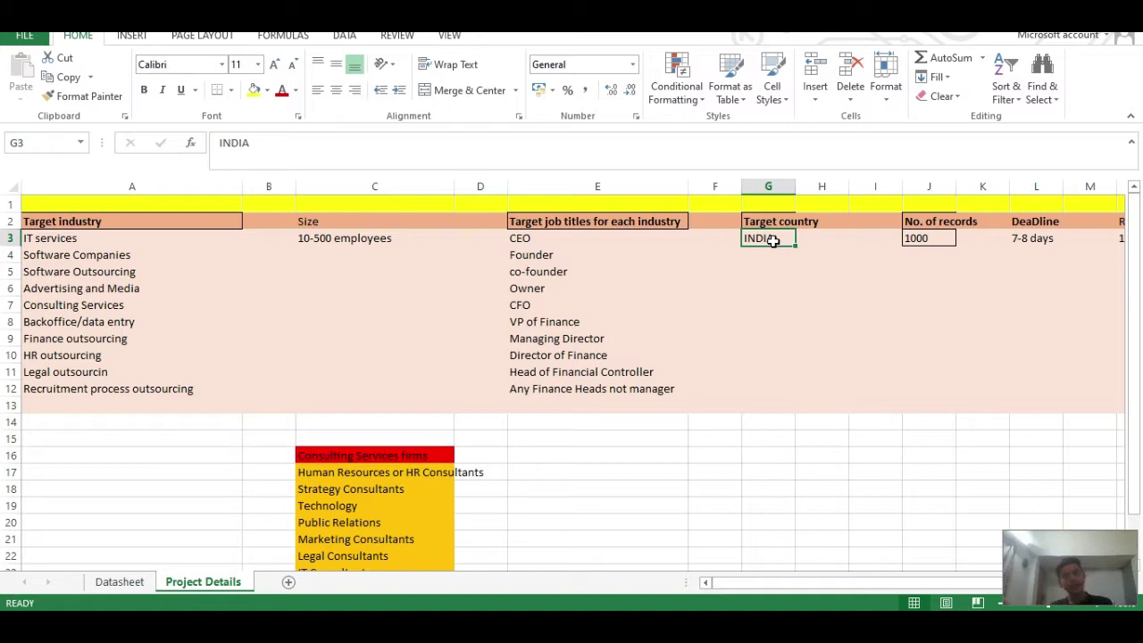
pyautogui.click(912, 241)
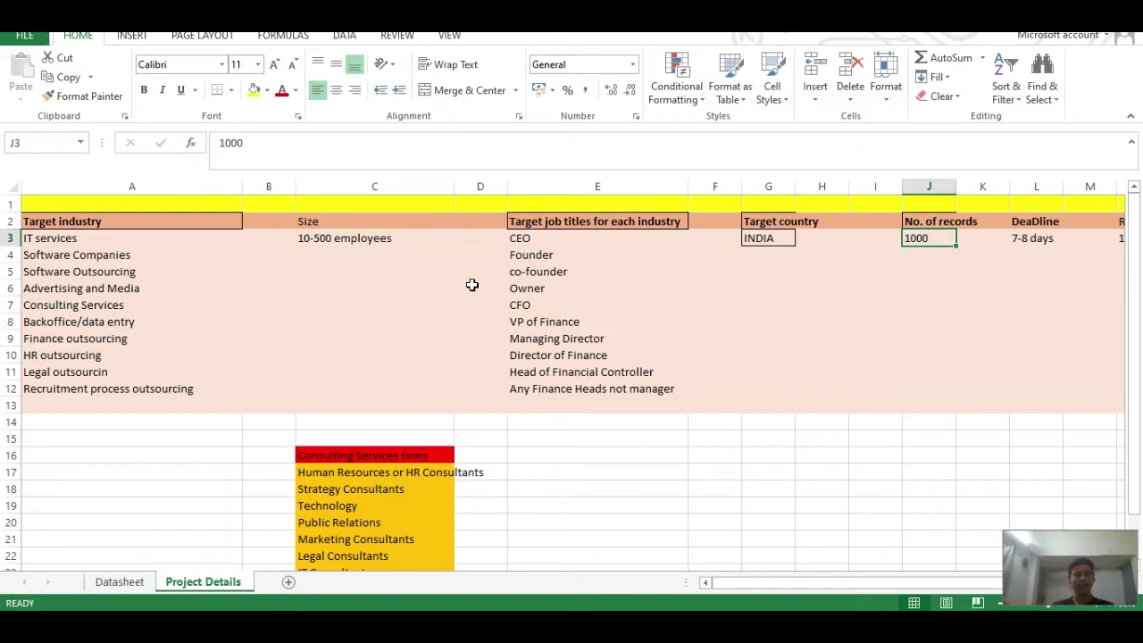
# - Go to the Datasheet sheet and go through the yellow header row 126 from FULL NAME to WEBITE
pyautogui.click(120, 581)
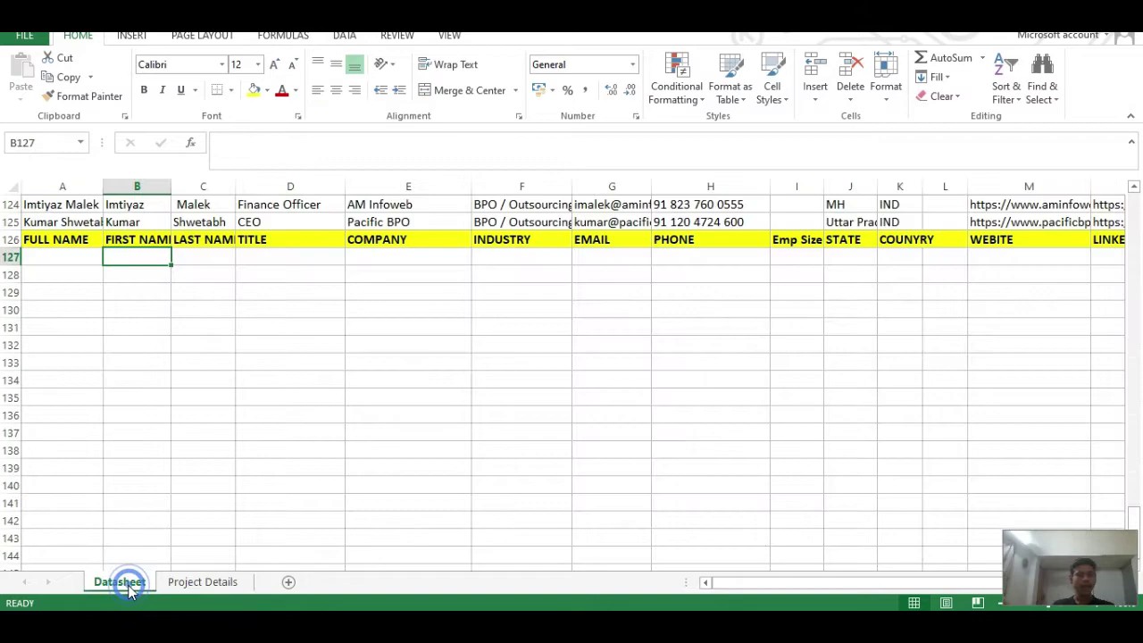
pyautogui.scroll(-1, 71, 263)
pyautogui.scroll(1, 74, 267)
pyautogui.click(71, 241)
pyautogui.press('Right')
pyautogui.press('Right')
pyautogui.press('Right')
pyautogui.press('Right')
pyautogui.press('Right')
pyautogui.press('Right')
pyautogui.press('Right')
pyautogui.press('Right')
pyautogui.press('Right')
pyautogui.press('Right')
pyautogui.press('Right')
pyautogui.press('Right')
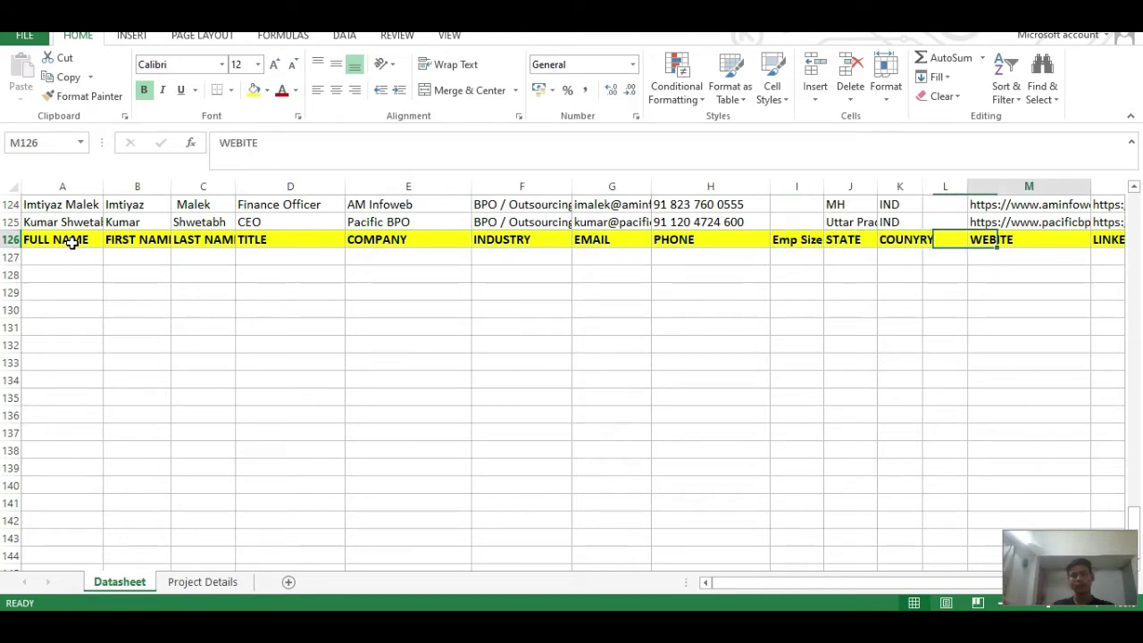
# - Return to the Project Details sheet and copy the "Software Companies" entry from the target industry list
pyautogui.click(203, 582)
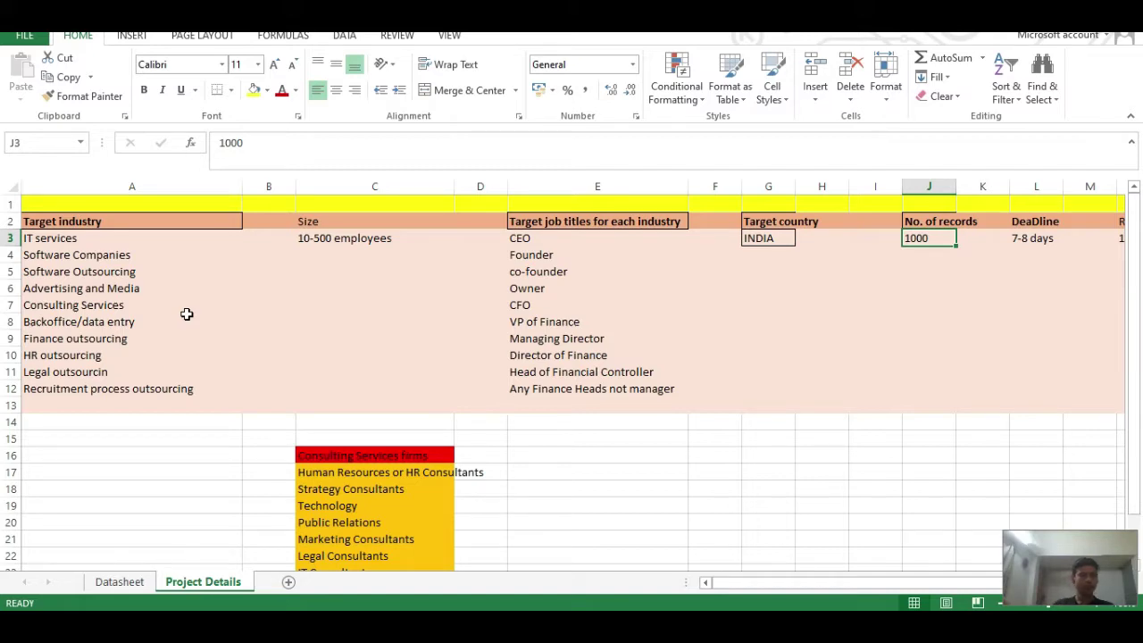
pyautogui.click(103, 249)
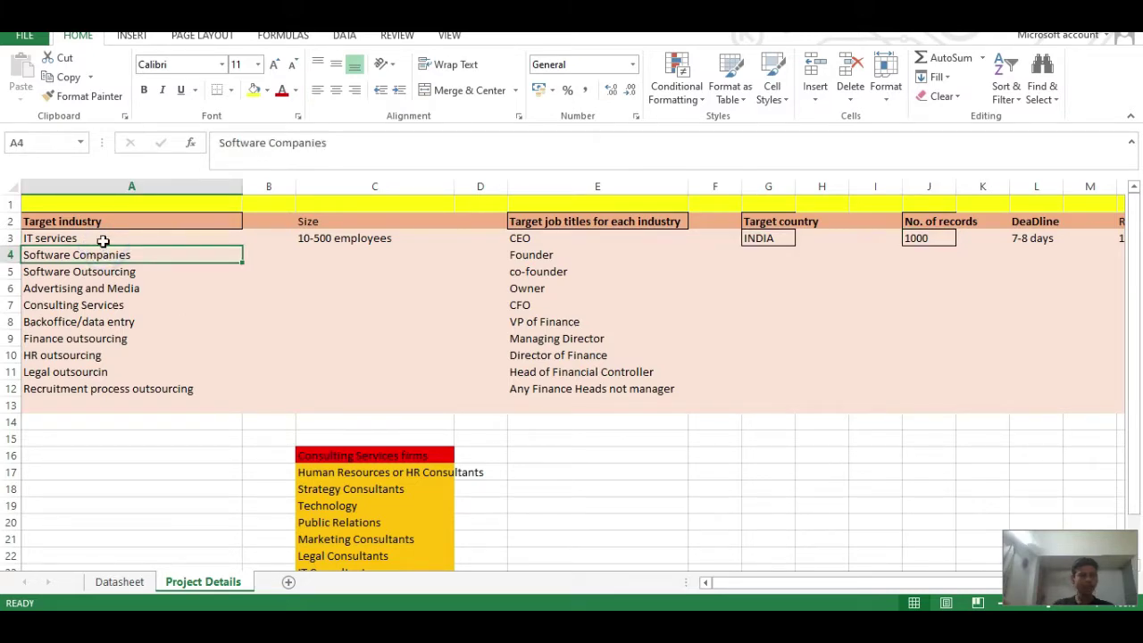
pyautogui.click(103, 238)
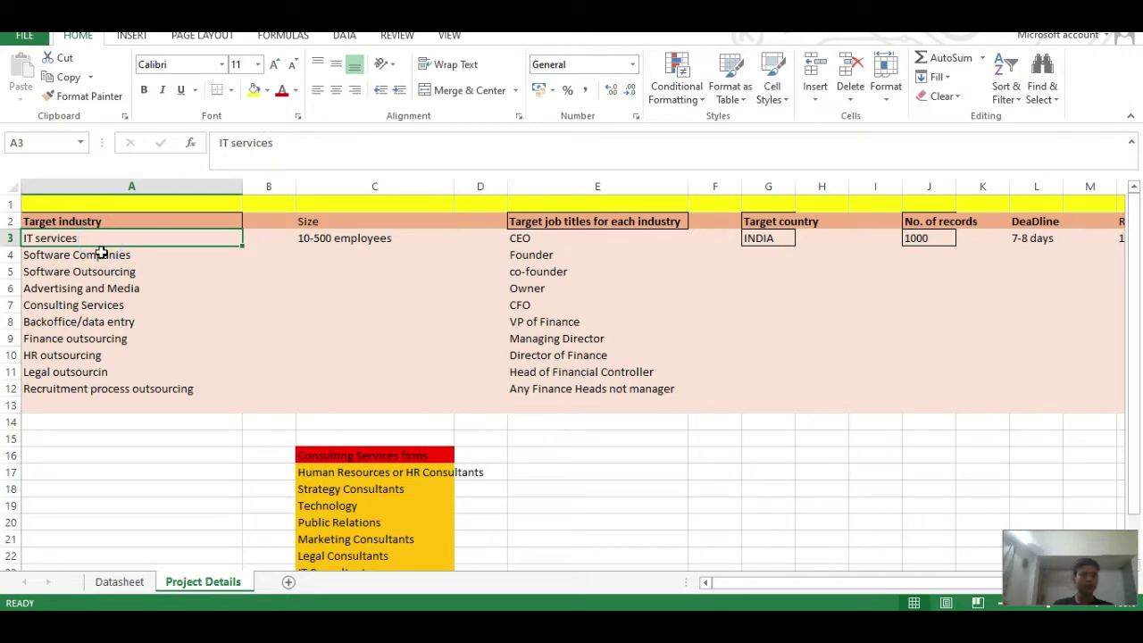
pyautogui.click(103, 255)
pyautogui.hotkey('ctrl', 'c')
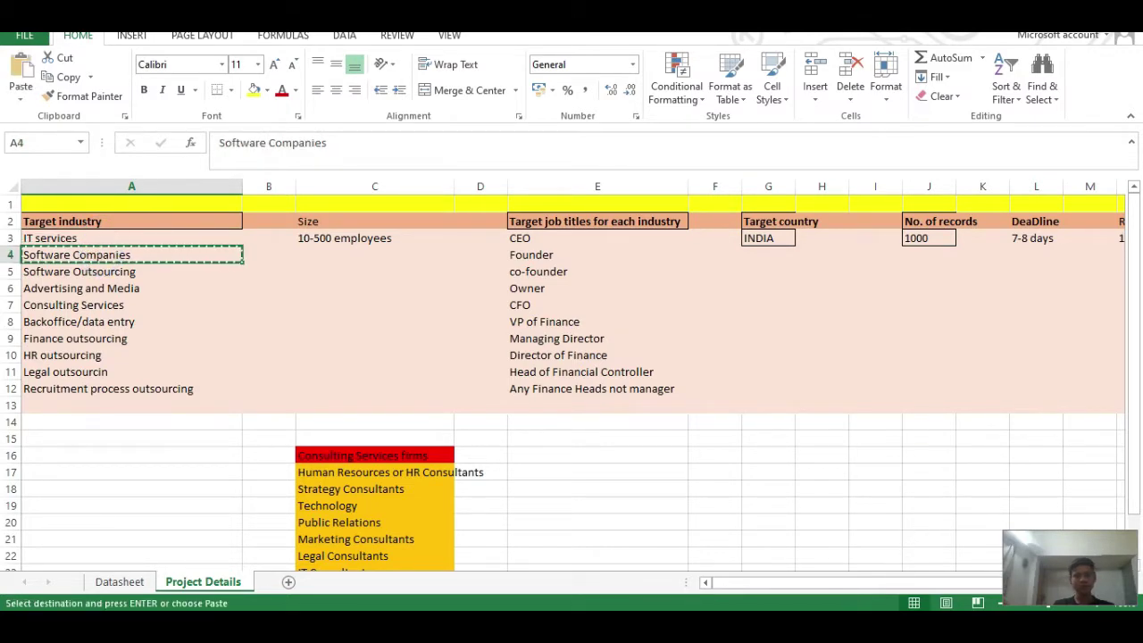
# - Switch to Chrome and run a Google search for "software companies in india" using the copied industry name
pyautogui.hotkey('alt', 'Tab')
pyautogui.hotkey('alt', 'Tab')
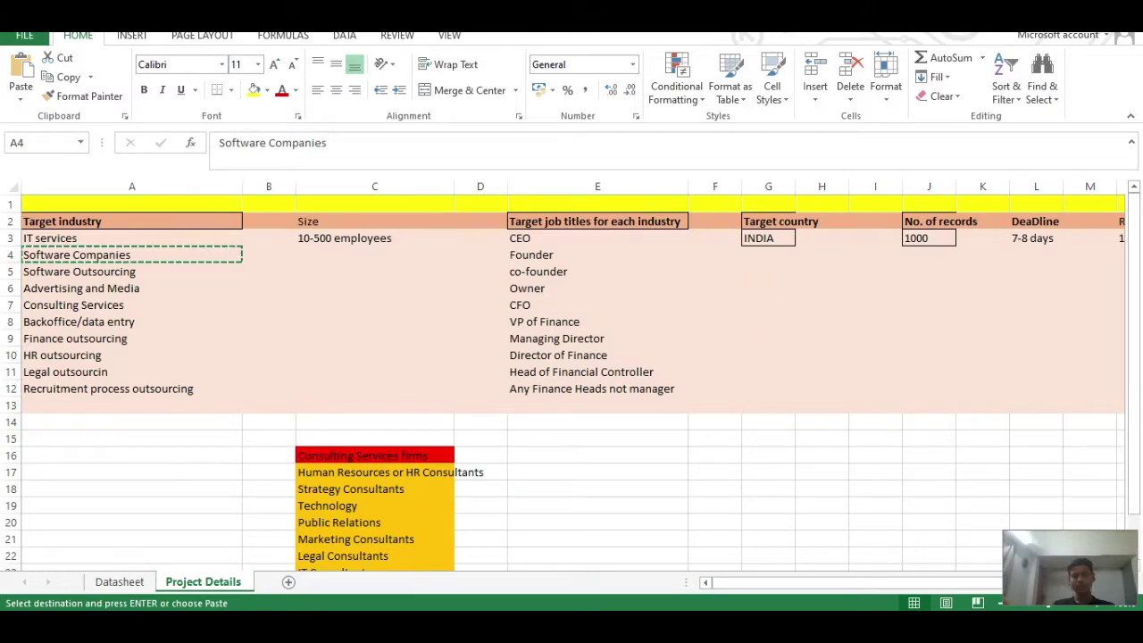
pyautogui.hotkey('alt', 'Tab')
pyautogui.hotkey('ctrl', 't')
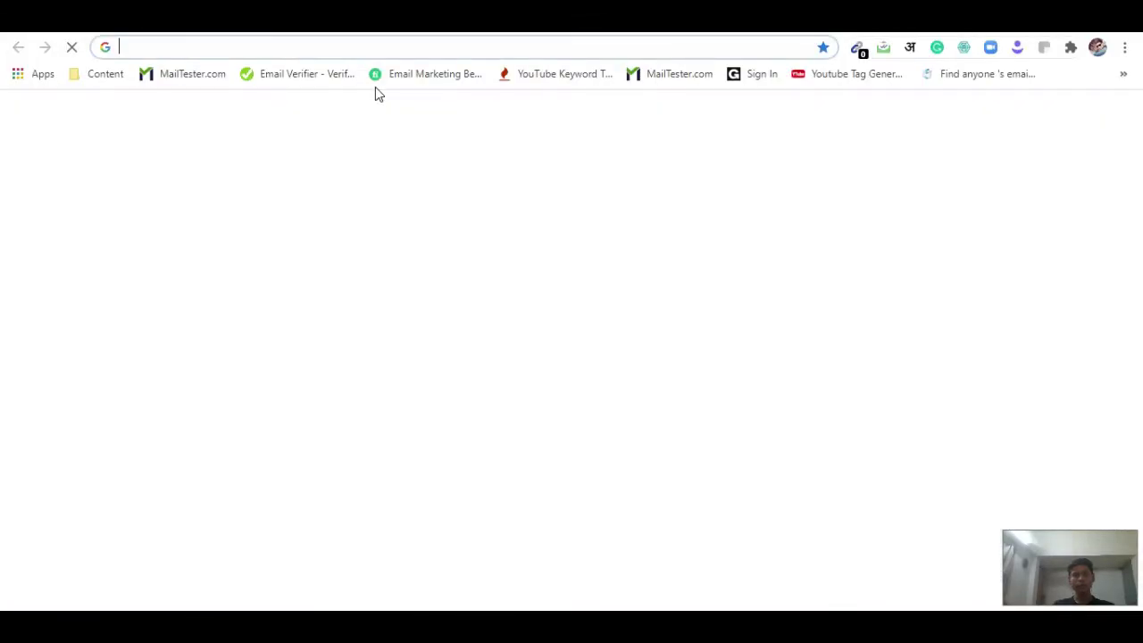
pyautogui.hotkey('ctrl', 'v')
pyautogui.press('Return')
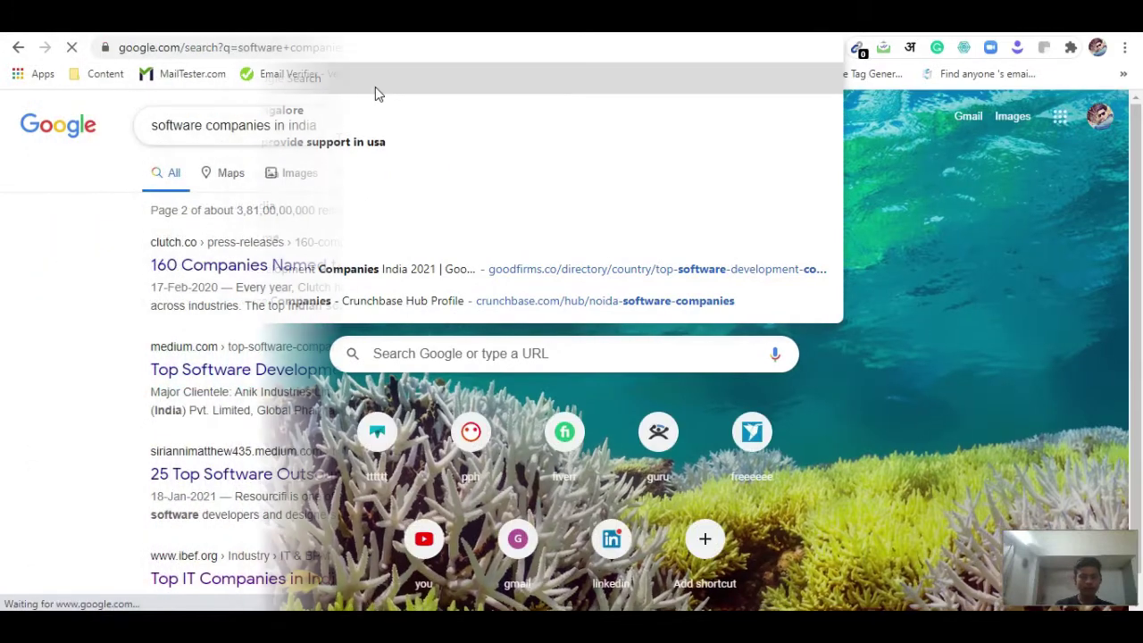
pyautogui.click(349, 128)
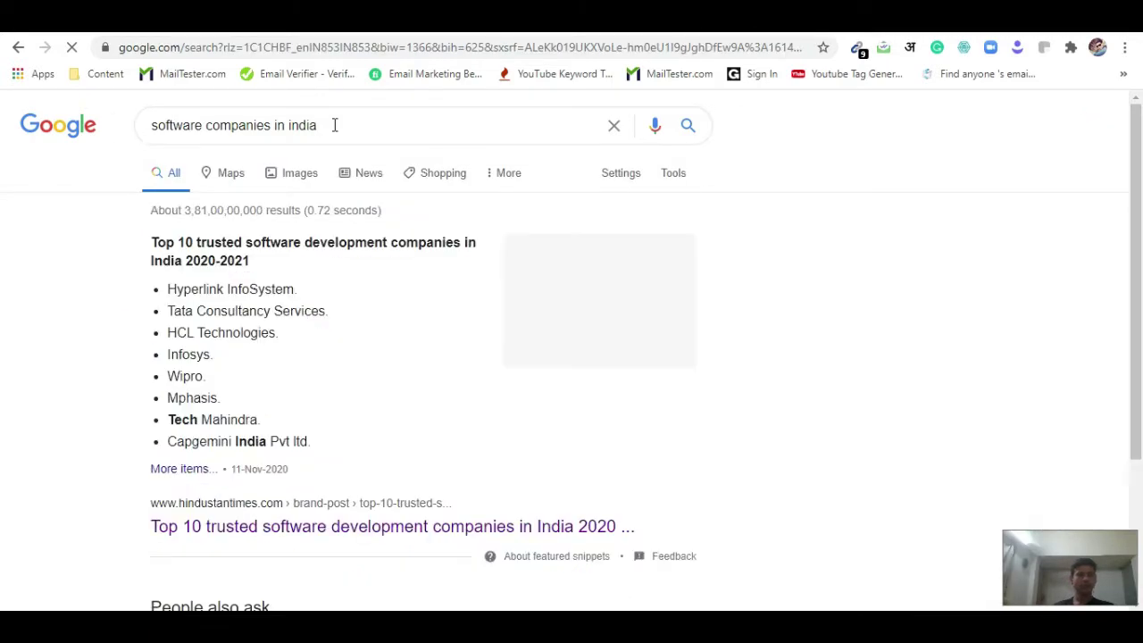
# - Look through the first page of search results for directories and lists of Indian software companies
pyautogui.scroll(-4, 54, 304)
pyautogui.scroll(1, 205, 250)
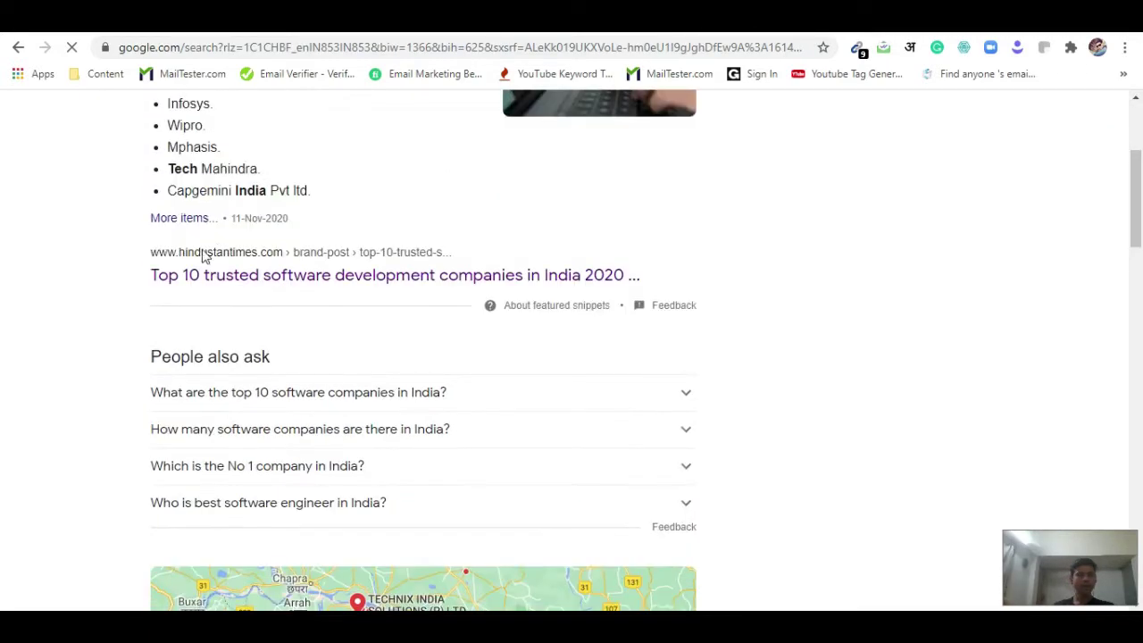
pyautogui.scroll(-12, 56, 309)
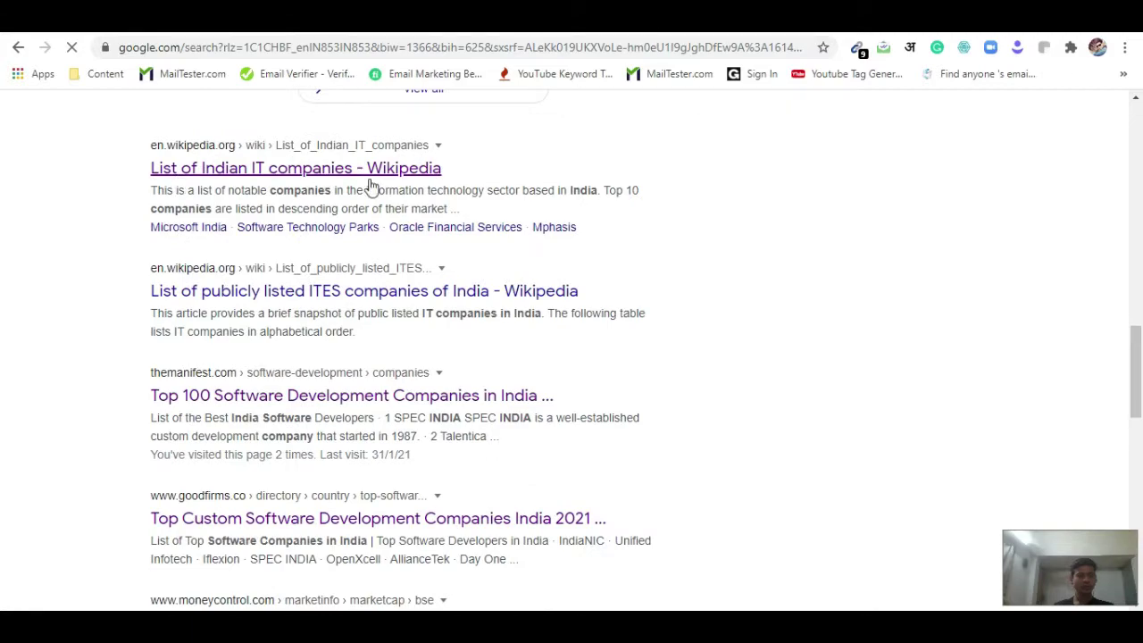
pyautogui.scroll(-4, 50, 313)
pyautogui.scroll(-2, 54, 317)
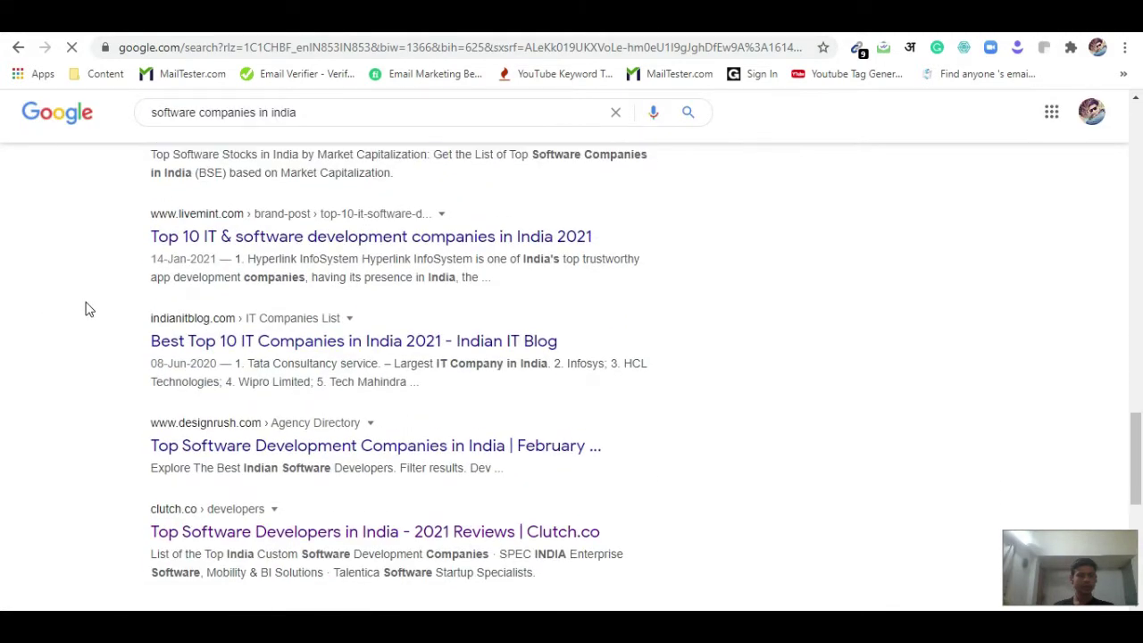
pyautogui.scroll(2, 259, 208)
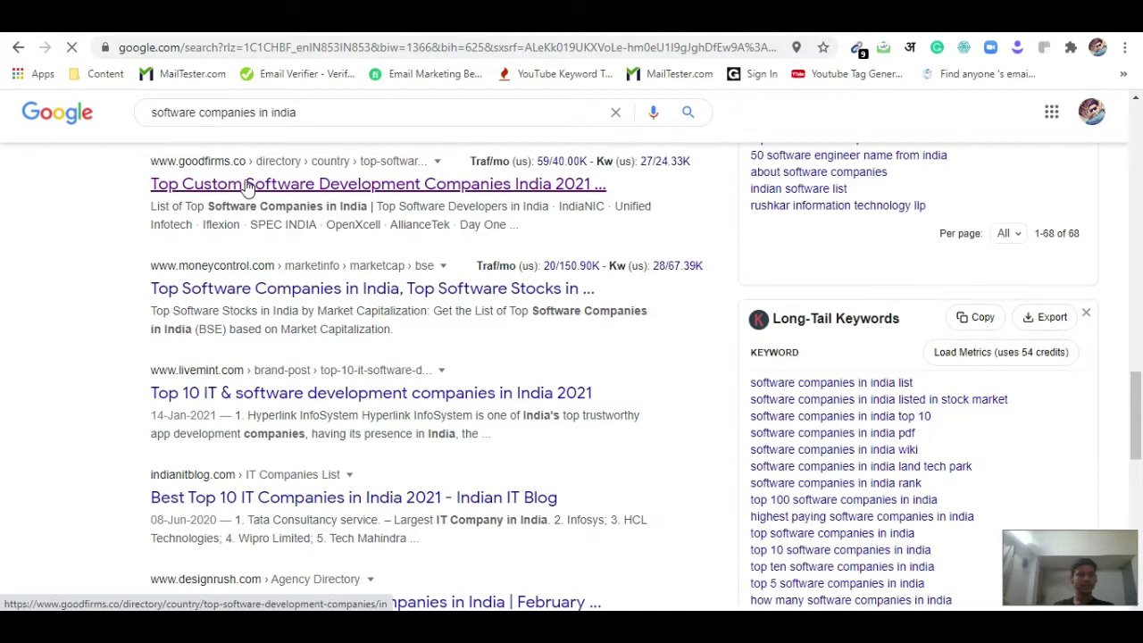
pyautogui.scroll(-5, 77, 268)
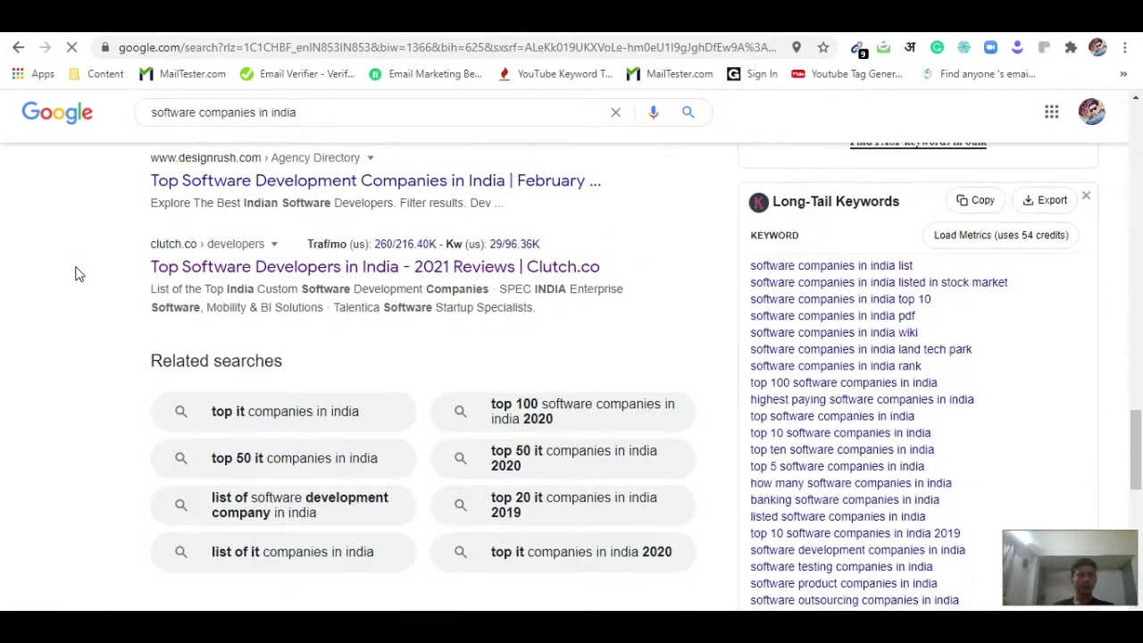
pyautogui.scroll(-2, 77, 279)
pyautogui.scroll(-3, 340, 377)
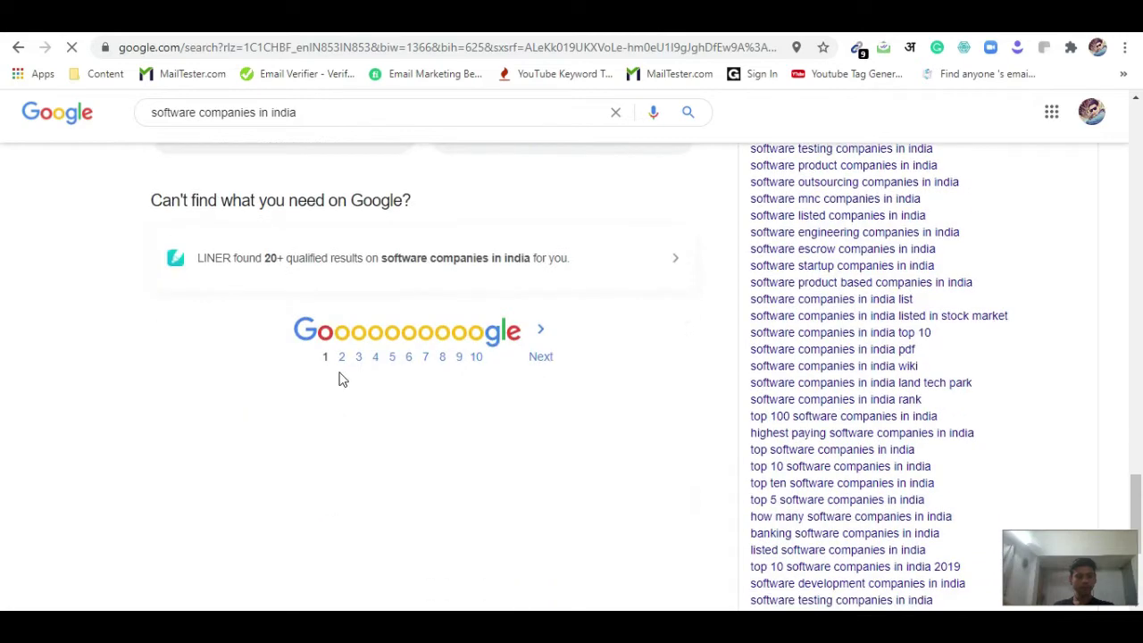
# - From the second results page, open Clutch's article on 160 top software developers in India and look through its company list
pyautogui.click(342, 357)
pyautogui.click(341, 340)
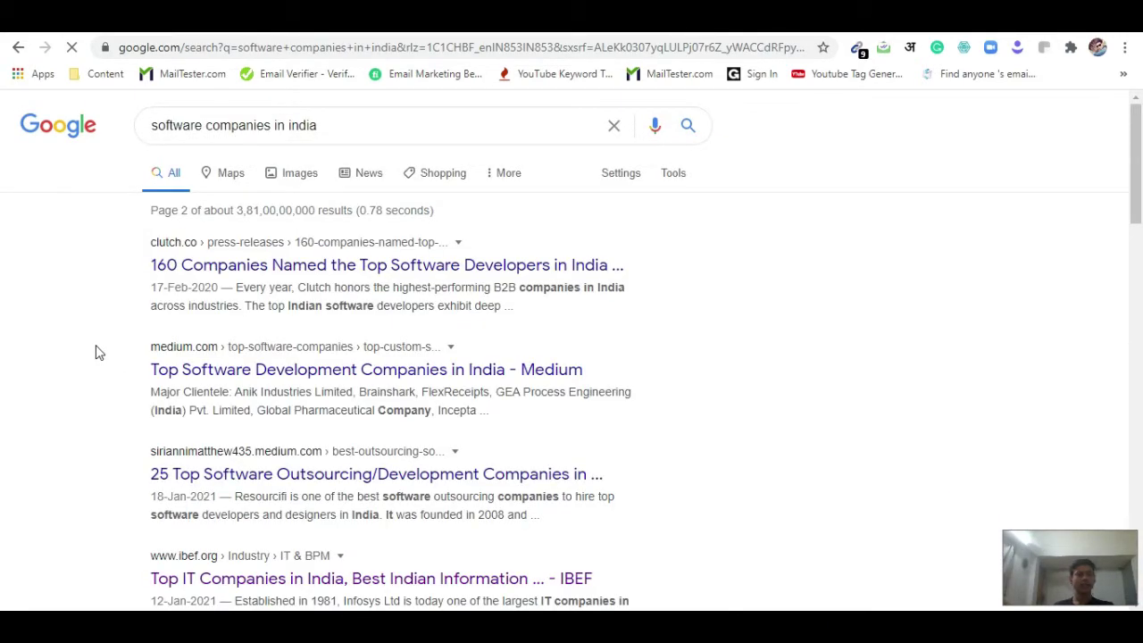
pyautogui.click(205, 268)
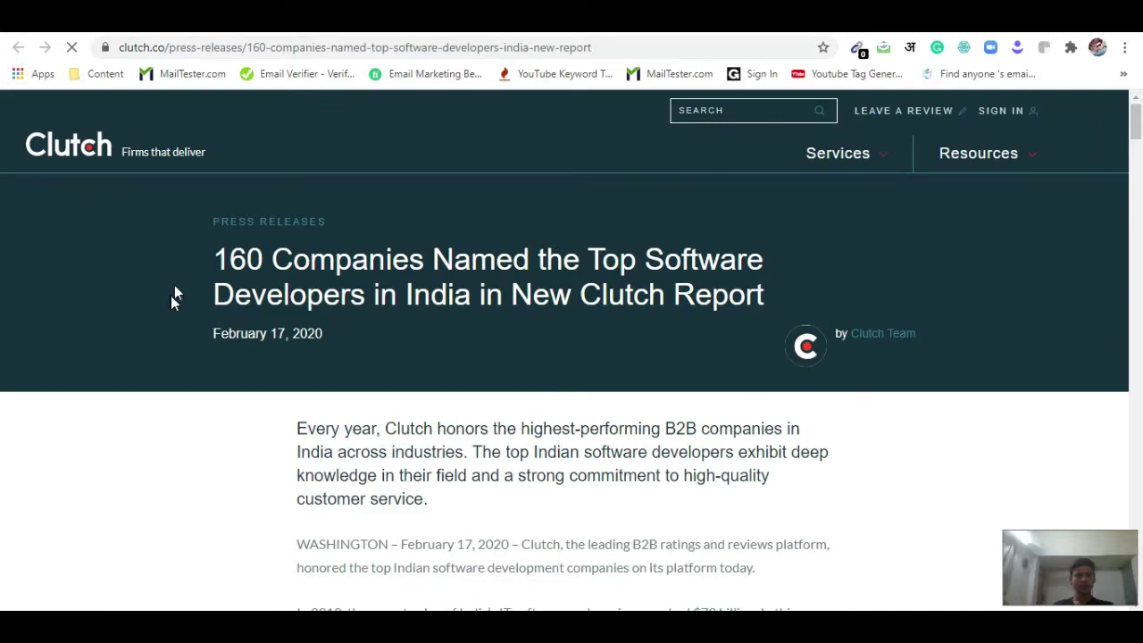
pyautogui.scroll(-20, 173, 289)
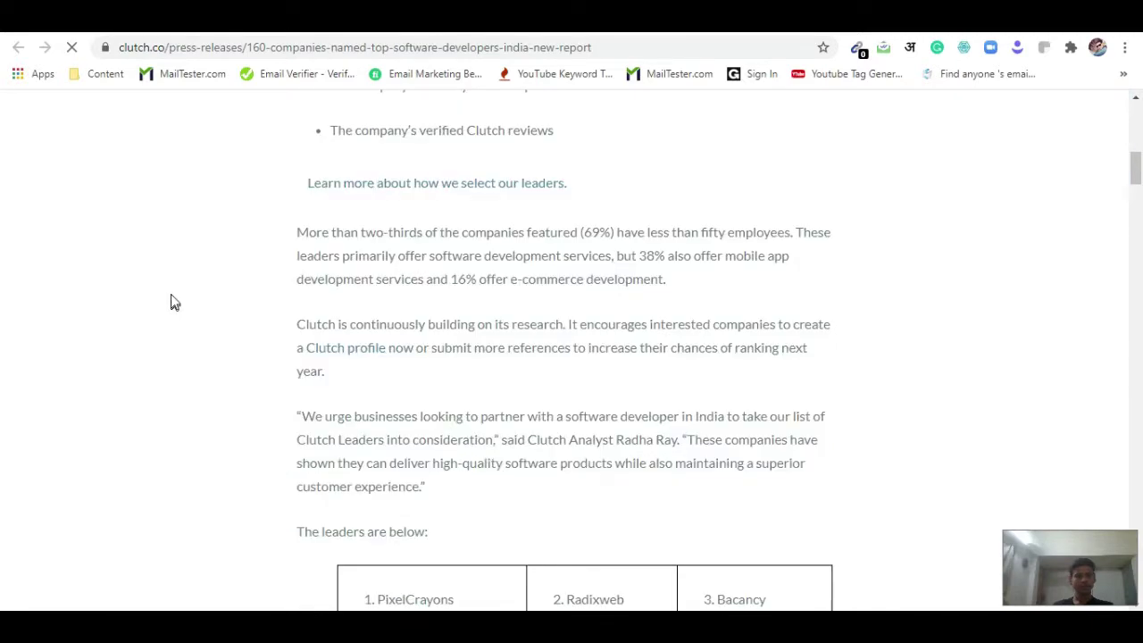
pyautogui.scroll(-15, 183, 294)
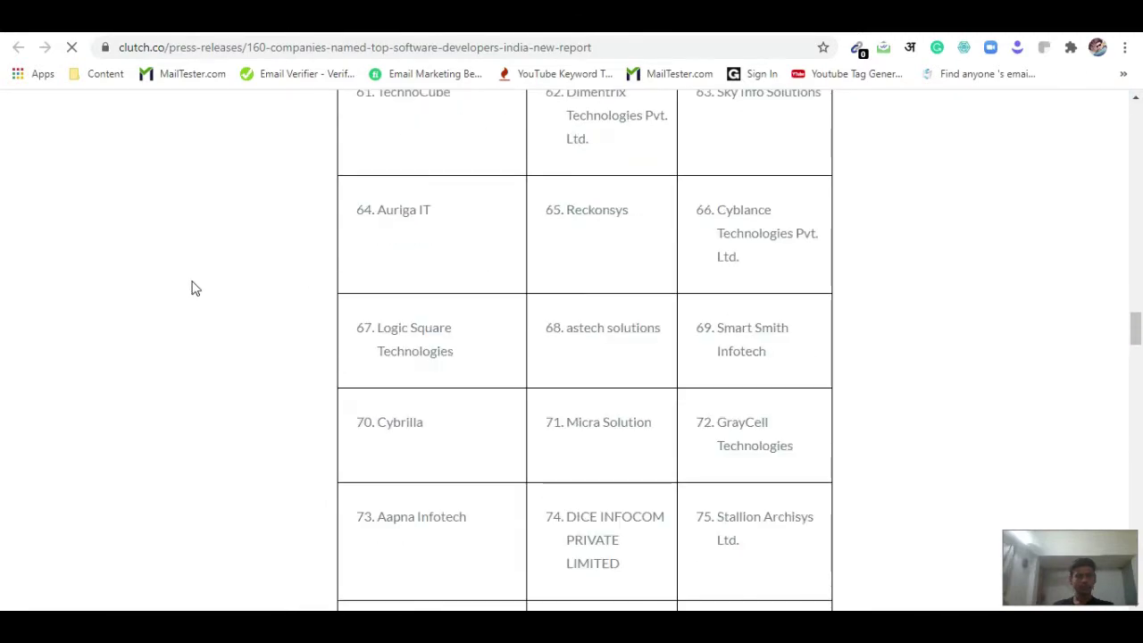
# - Look back through Clutch's article on 160 top Indian software developers up to its heading and close the article
pyautogui.scroll(9, 188, 295)
pyautogui.scroll(20, 185, 300)
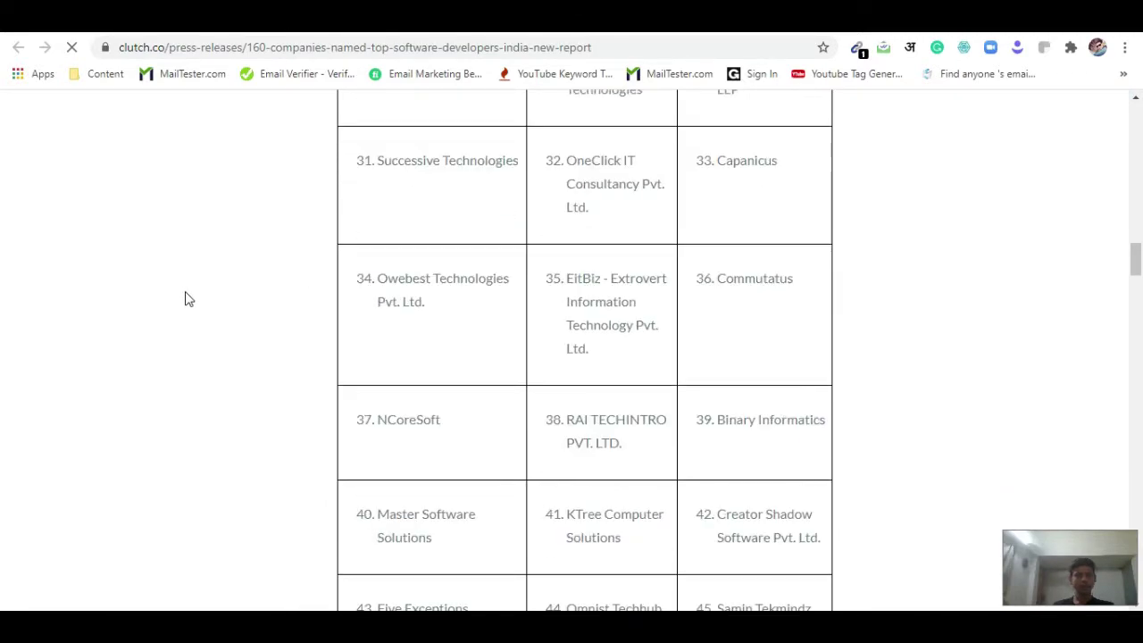
pyautogui.scroll(1, 183, 302)
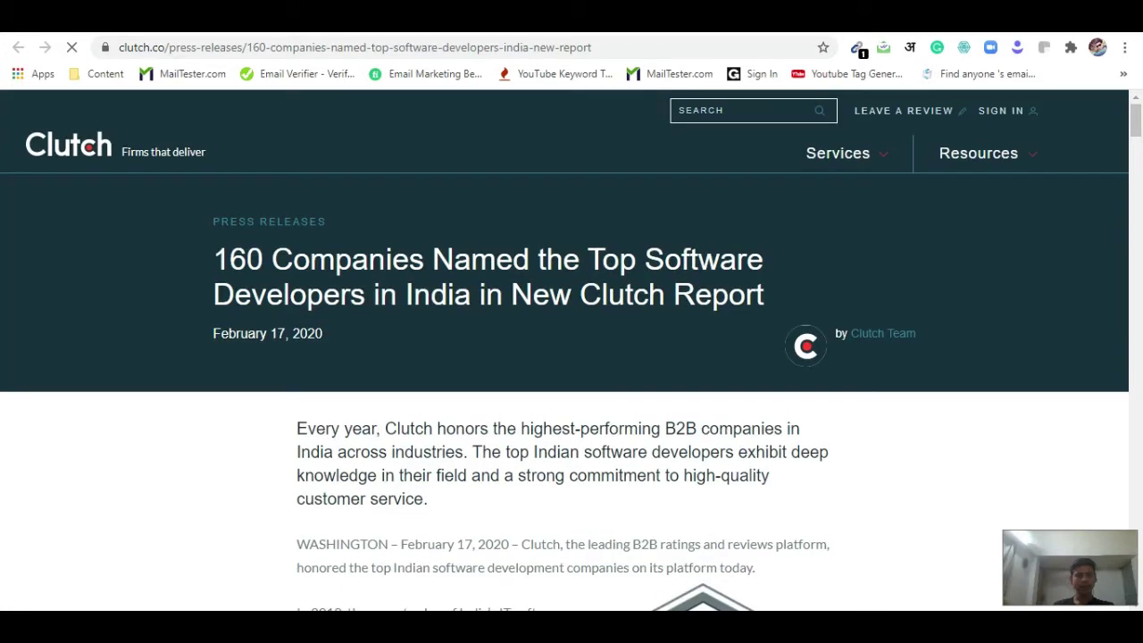
pyautogui.hotkey('ctrl', 'w')
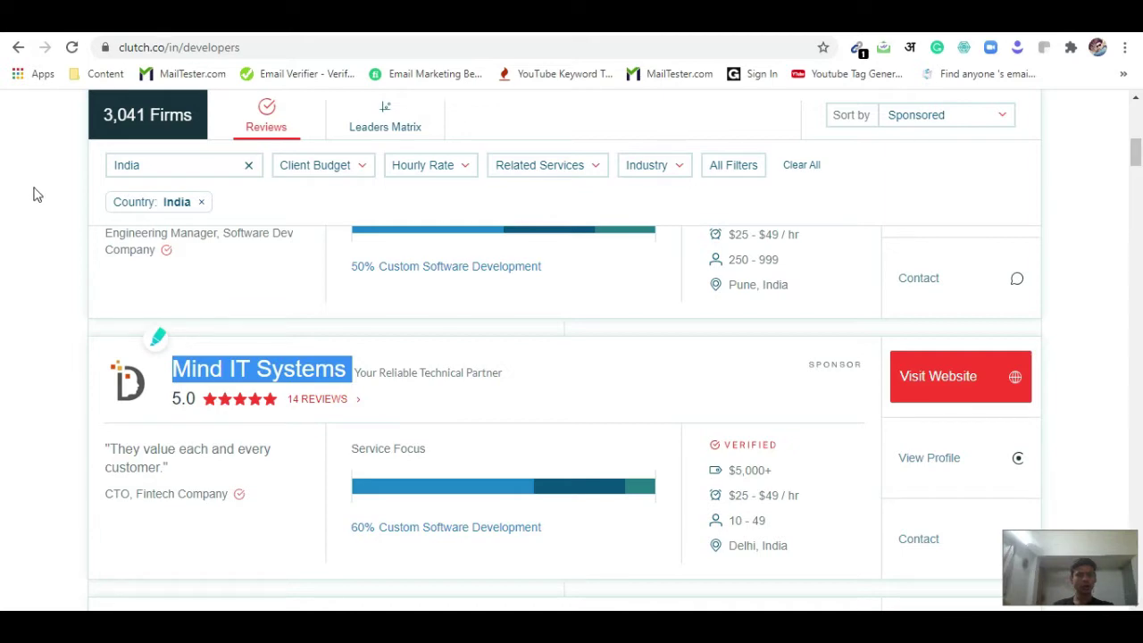
# - In Clutch's list of Indian developers, find the Mind IT Systems entry and copy the company name
pyautogui.scroll(-2, 40, 201)
pyautogui.scroll(2, 47, 210)
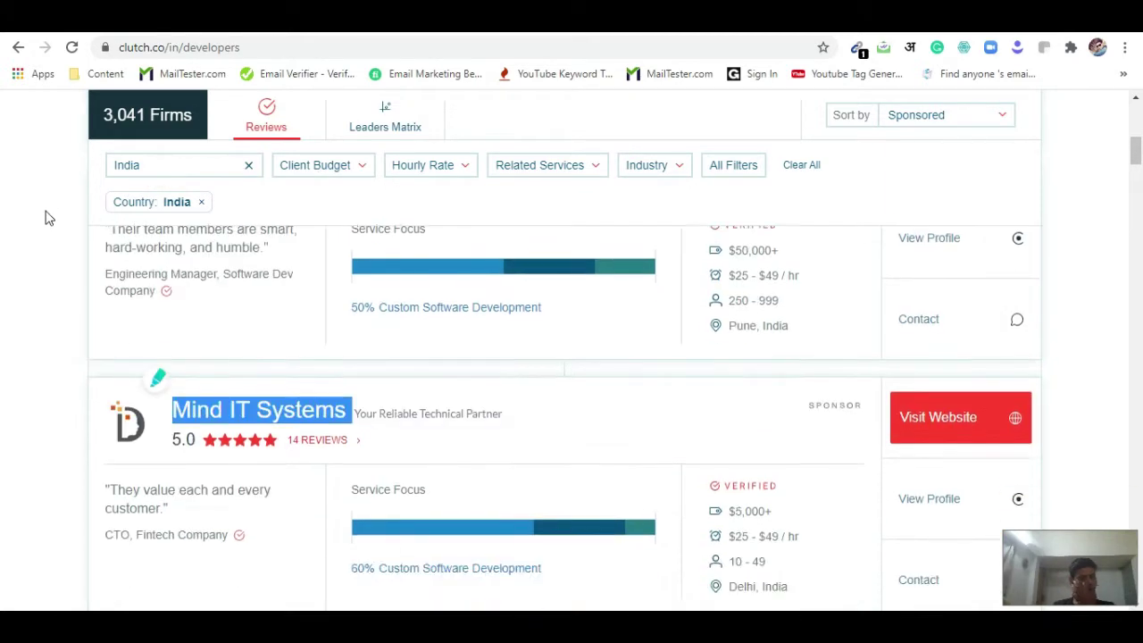
pyautogui.scroll(-1, 50, 218)
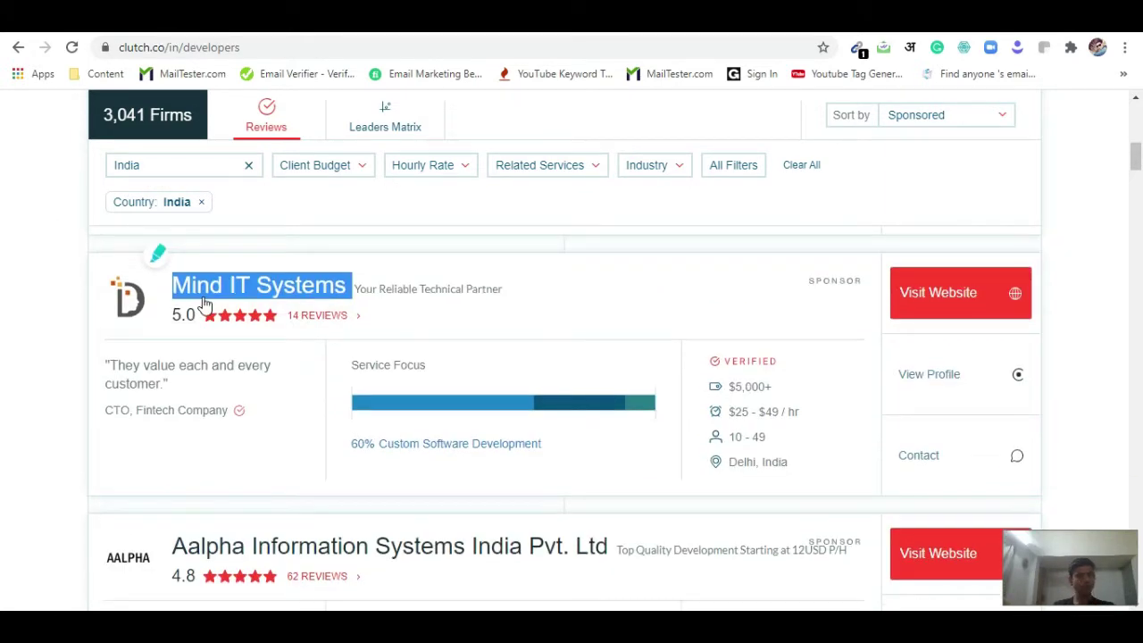
pyautogui.click(348, 300)
pyautogui.moveTo(347, 288); pyautogui.dragTo(173, 287)
pyautogui.hotkey('ctrl', 'c')
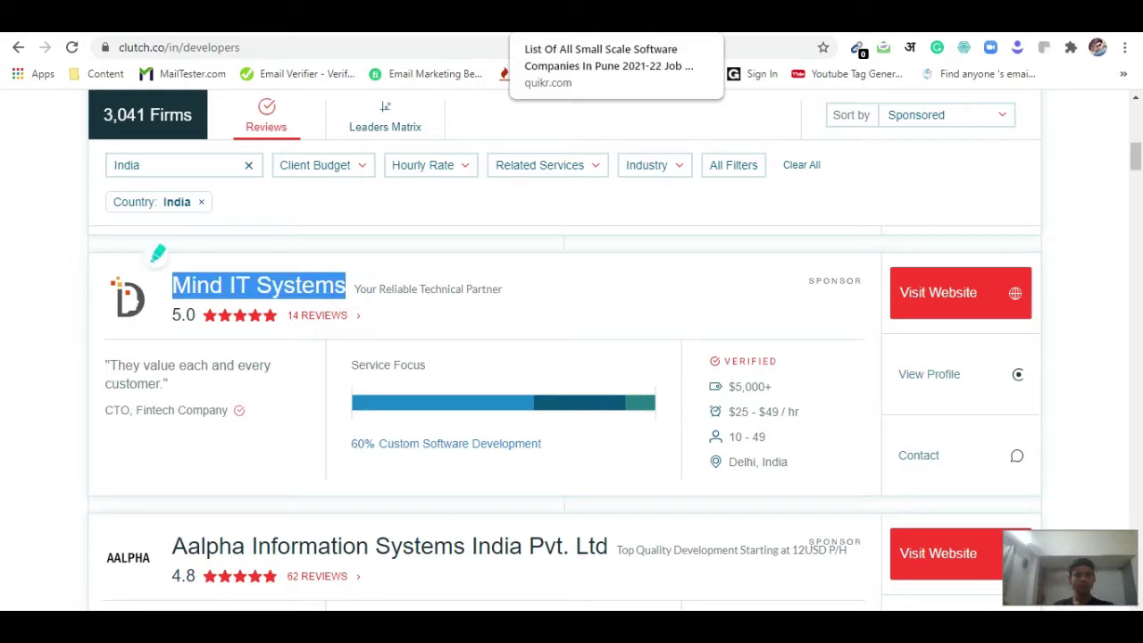
# - Bring up the Mind IT Systems website at minditsystems.com
pyautogui.click(575, 32)
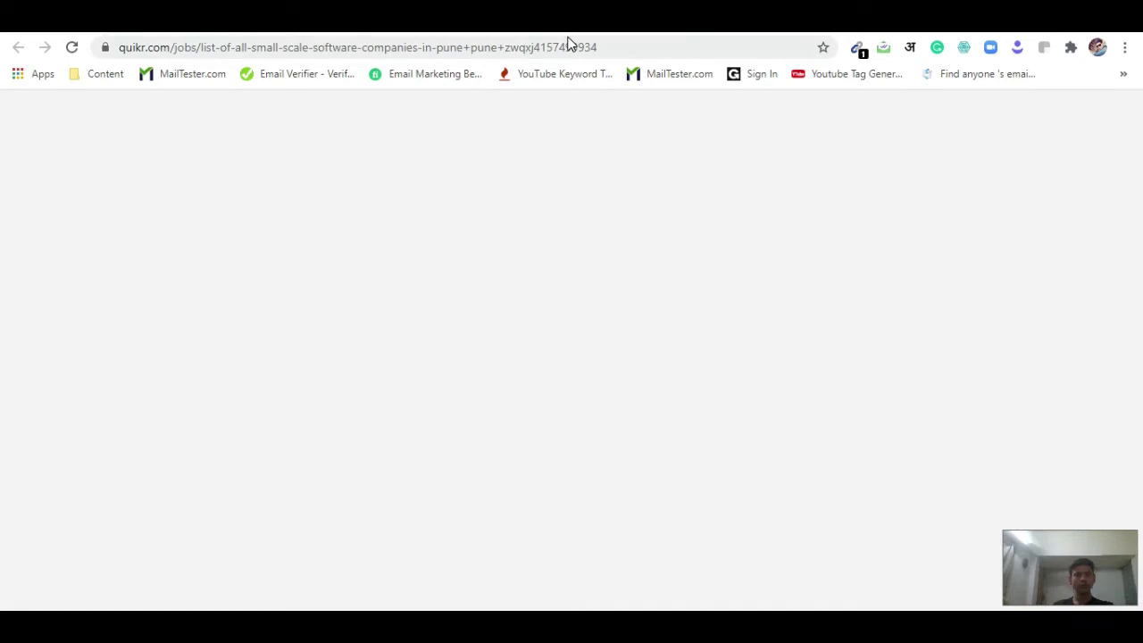
pyautogui.hotkey('ctrl', 'l')
pyautogui.hotkey('ctrl', 'v')
pyautogui.press('Return')
pyautogui.click(571, 32)
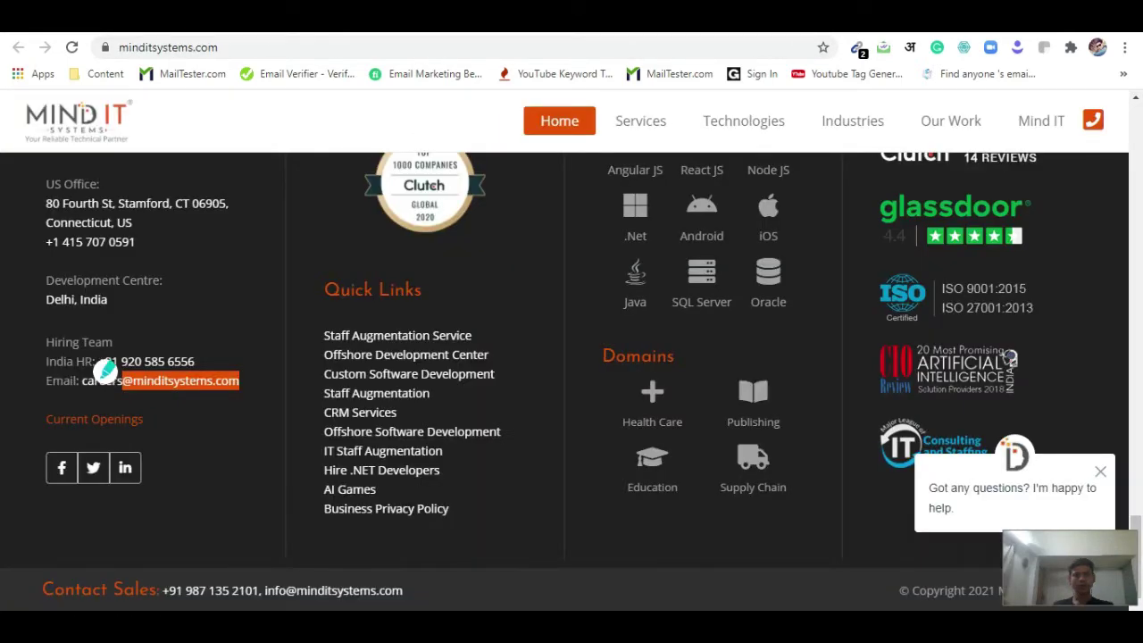
# - Look through the Mind IT Systems homepage, including its industry sections and the office and contact details in the footer
pyautogui.scroll(3, 355, 144)
pyautogui.hotkey('ctrl', 't')
pyautogui.write('clutch.co/in/developers')
pyautogui.press('Return')
pyautogui.hotkey('ctrl', 'w')
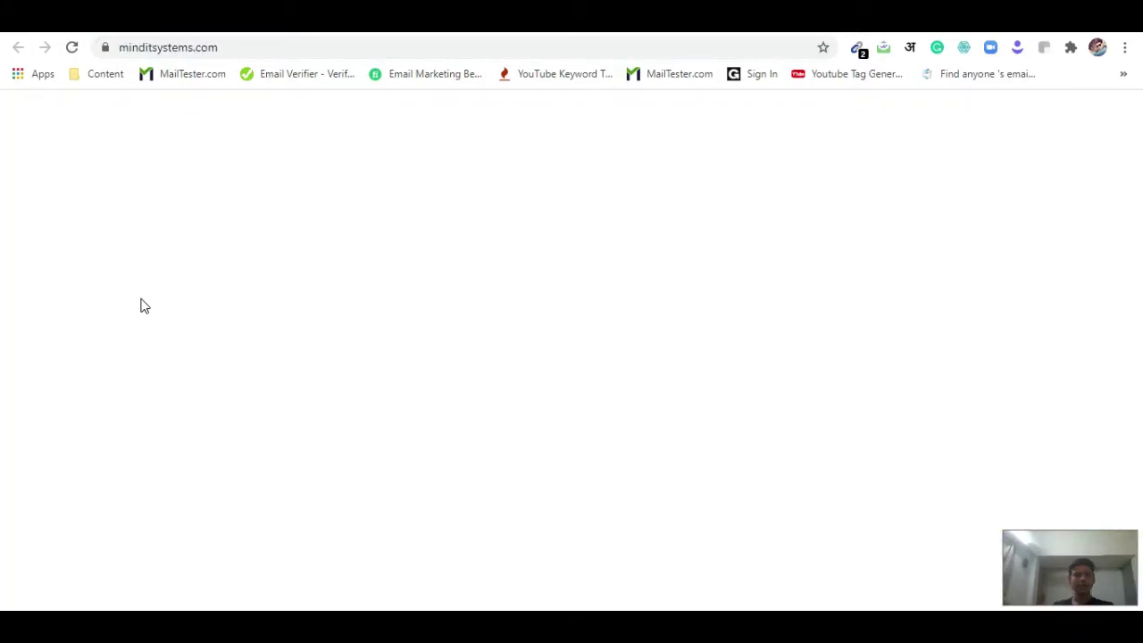
pyautogui.scroll(10, 143, 286)
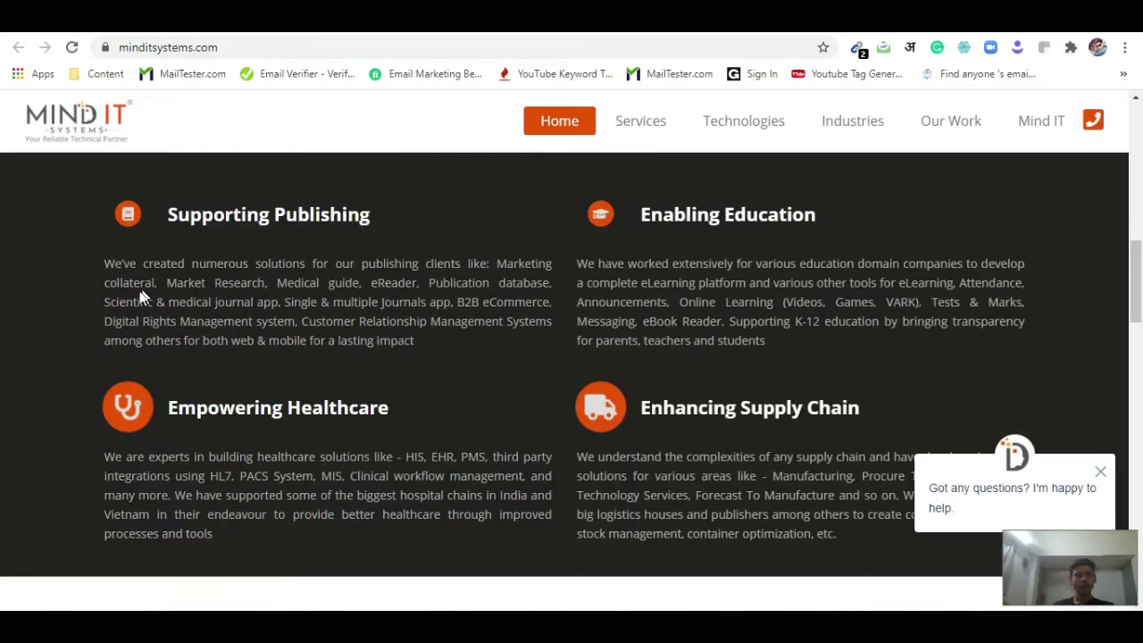
pyautogui.scroll(8, 137, 296)
pyautogui.scroll(-5, 177, 351)
pyautogui.scroll(-15, 98, 377)
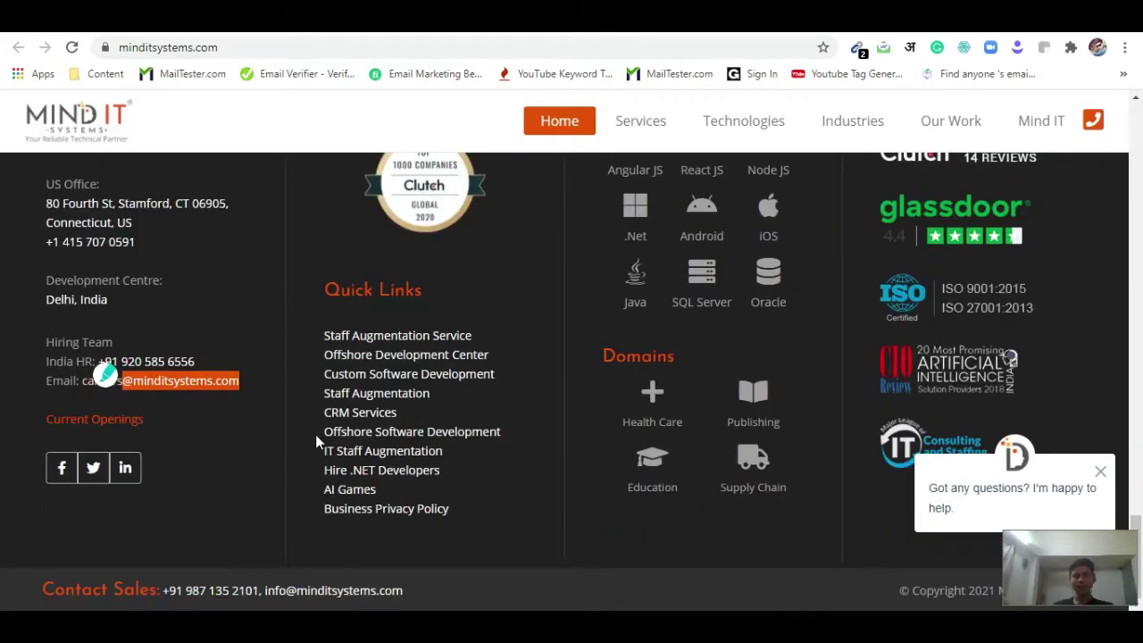
# - Dismiss the website's chat popup and open the company's LinkedIn page from the footer's social links
pyautogui.click(1101, 473)
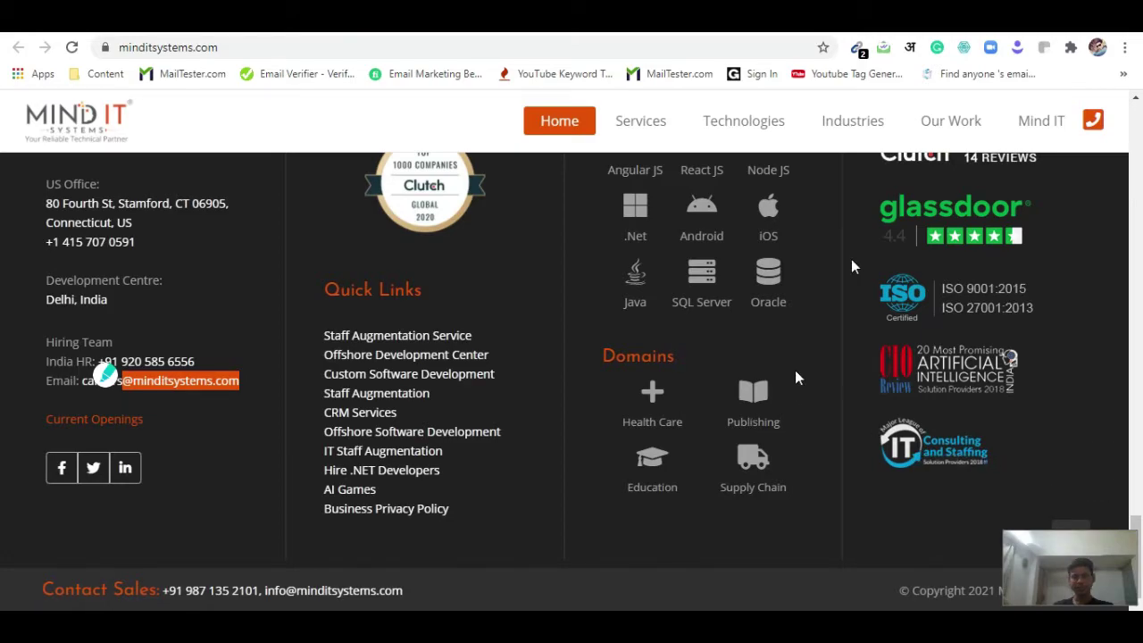
pyautogui.scroll(2, 32, 373)
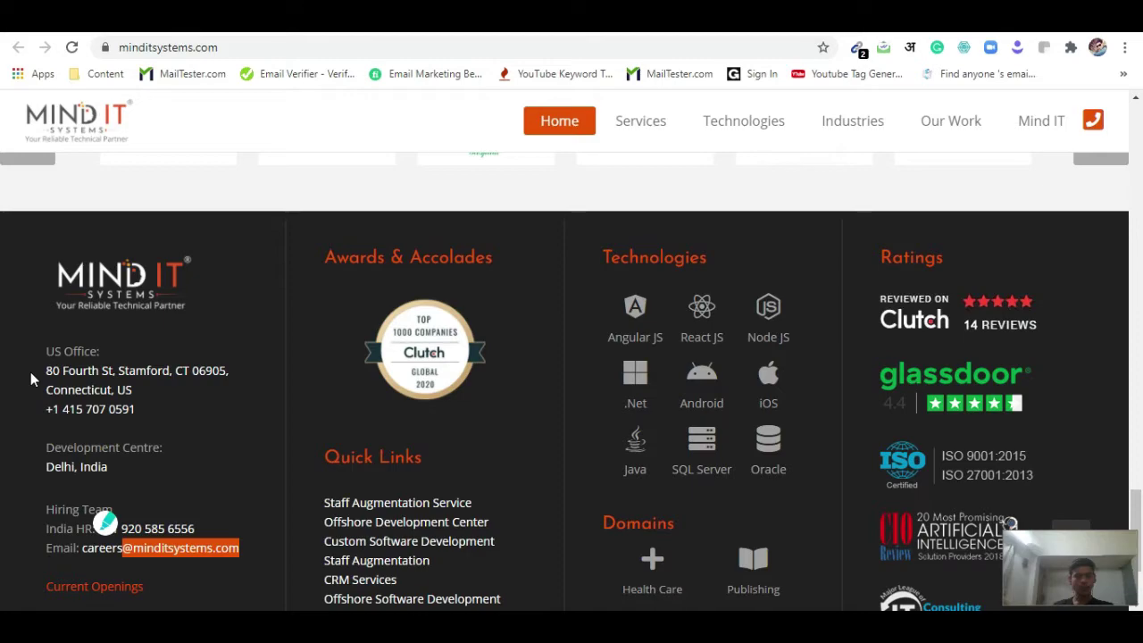
pyautogui.scroll(-2, 31, 376)
pyautogui.click(127, 473)
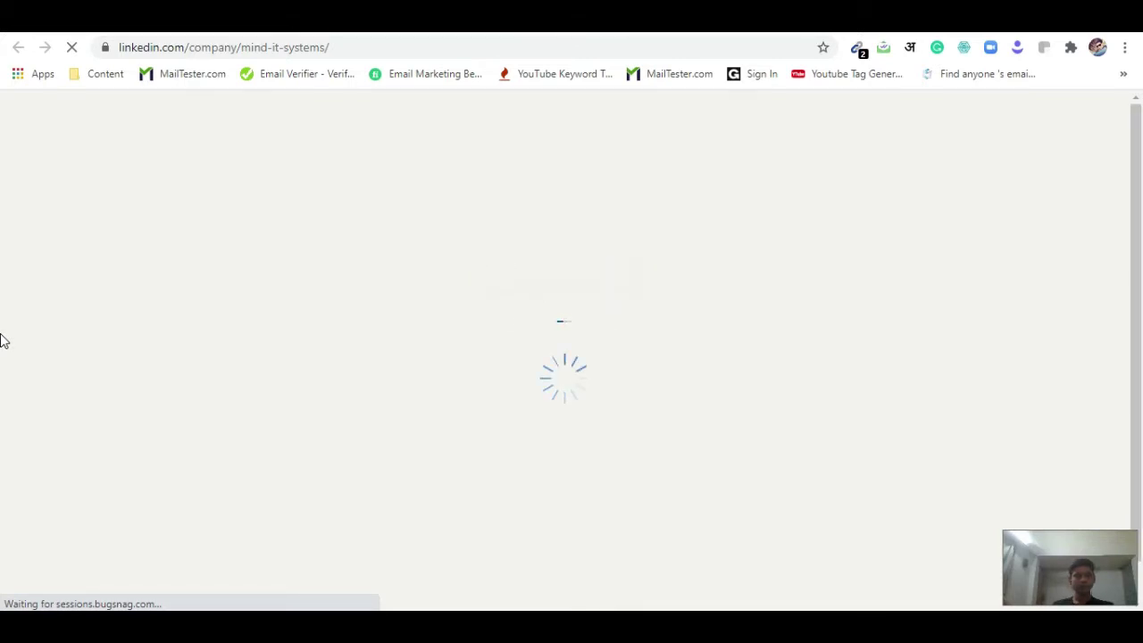
# - Review the Mind IT Systems LinkedIn page and open its list of employees
pyautogui.scroll(-3, 44, 304)
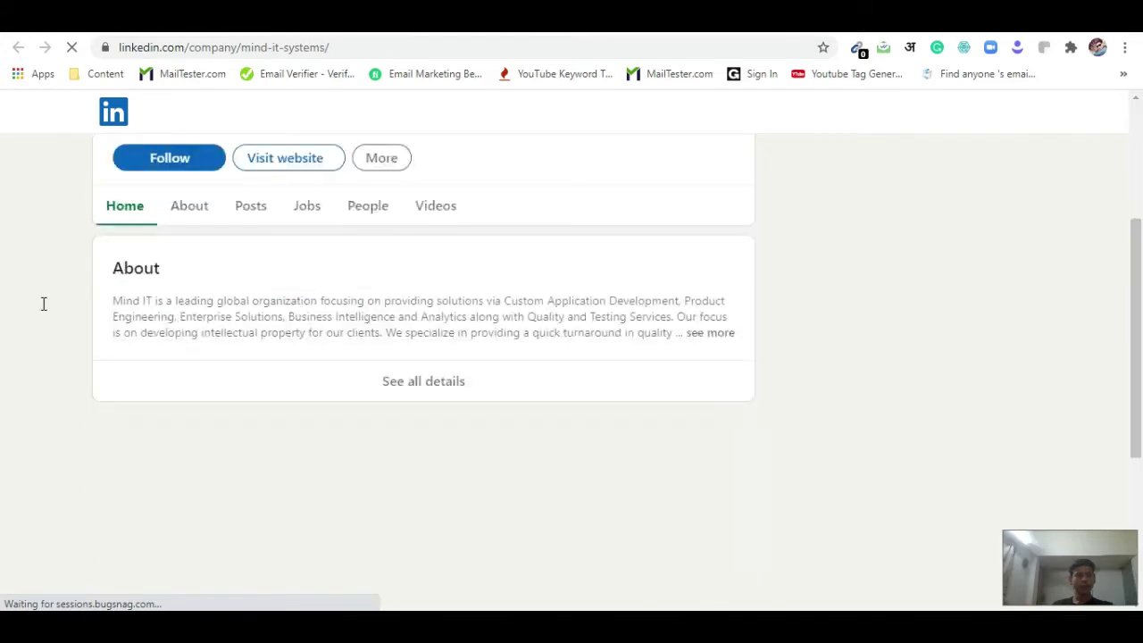
pyautogui.scroll(2, 44, 304)
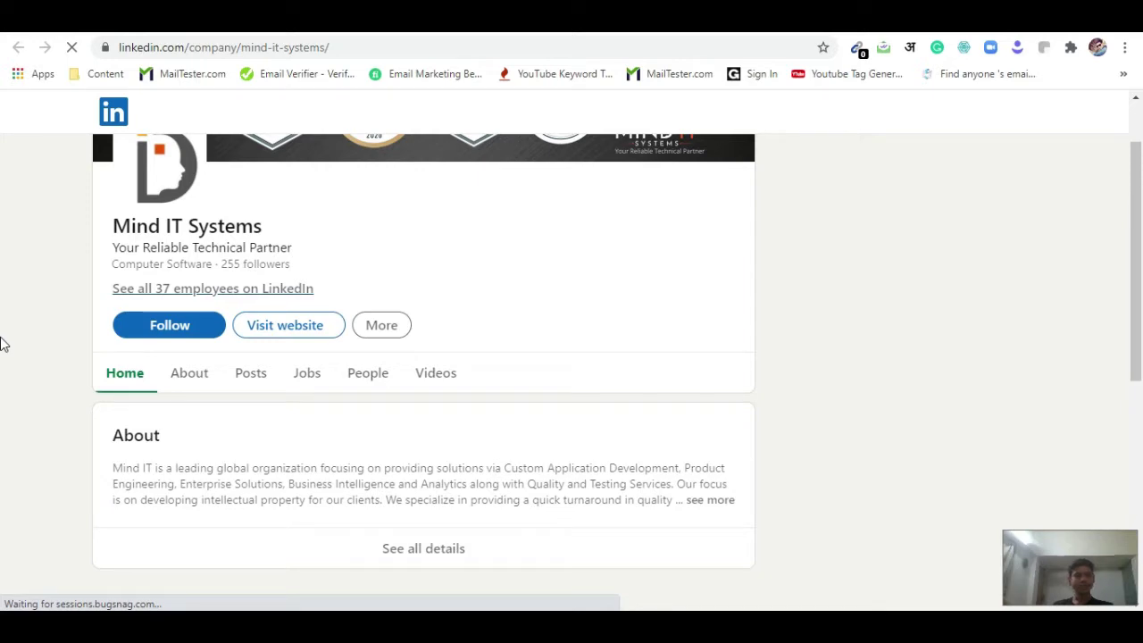
pyautogui.scroll(1, 3, 343)
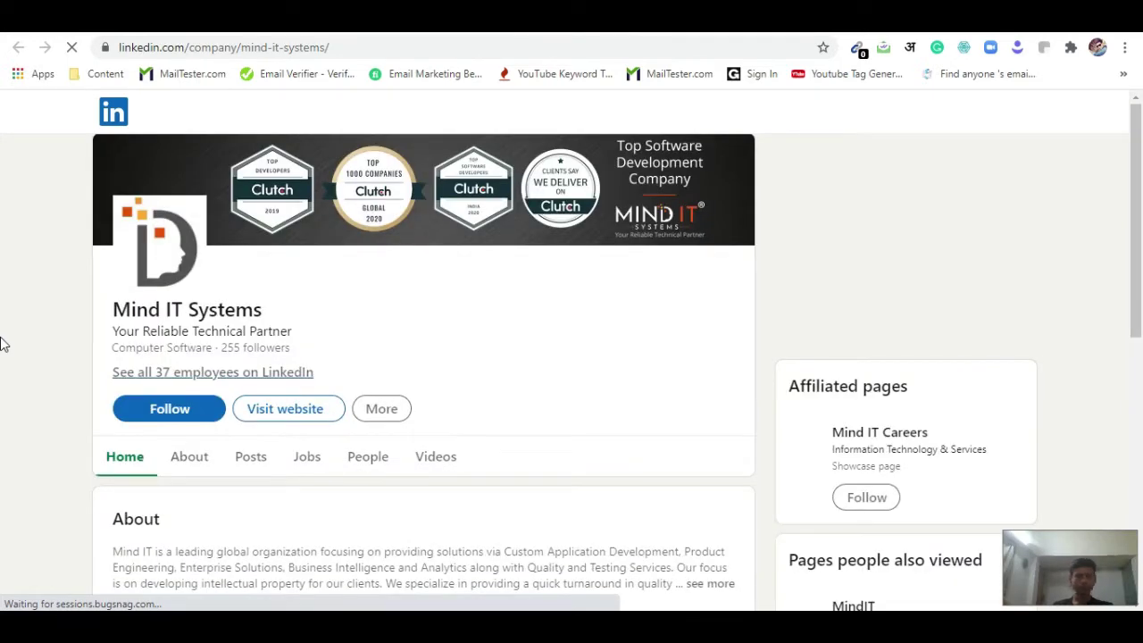
pyautogui.scroll(-5, 3, 344)
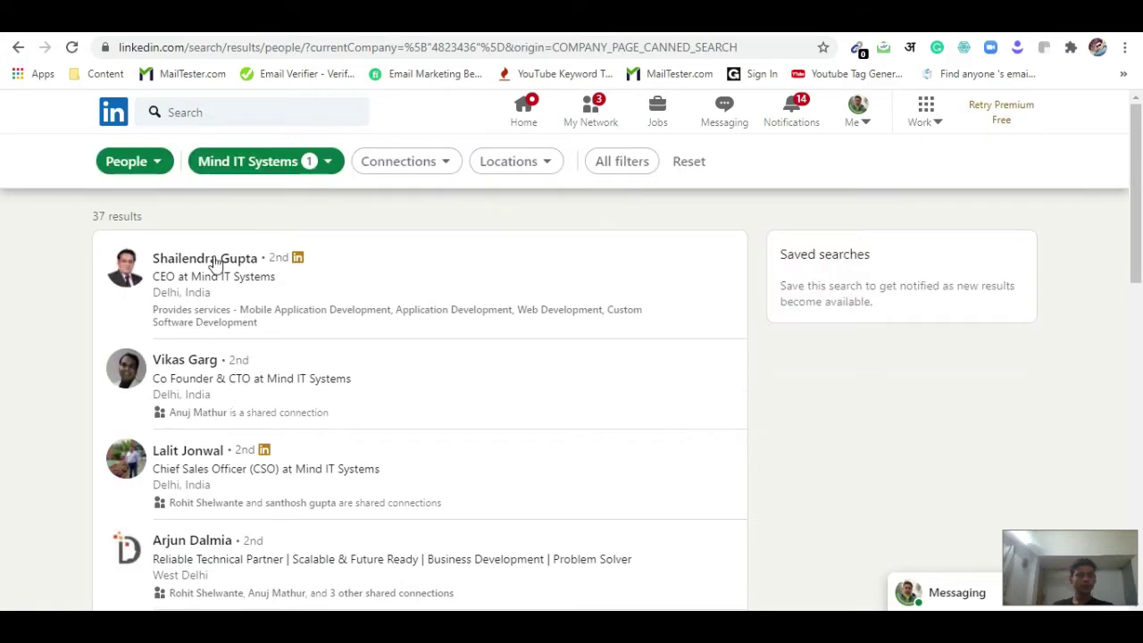
# - Check the CEO entry among the target job titles in Excel's Project Details sheet, and return to the LinkedIn employee list in Chrome
pyautogui.hotkey('alt', 'Tab')
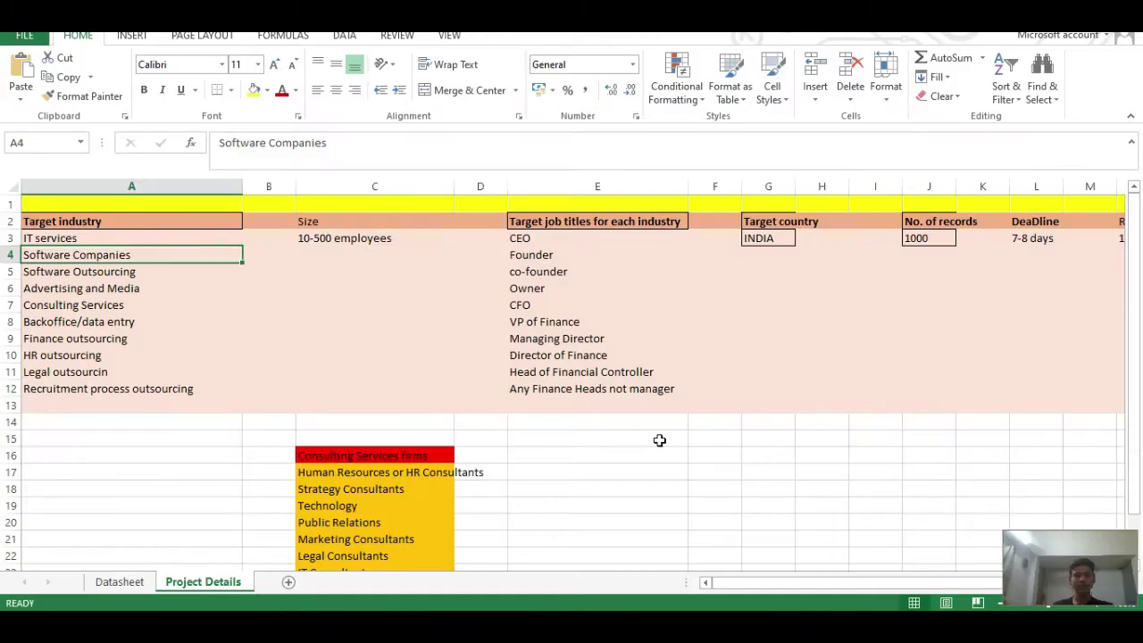
pyautogui.click(546, 240)
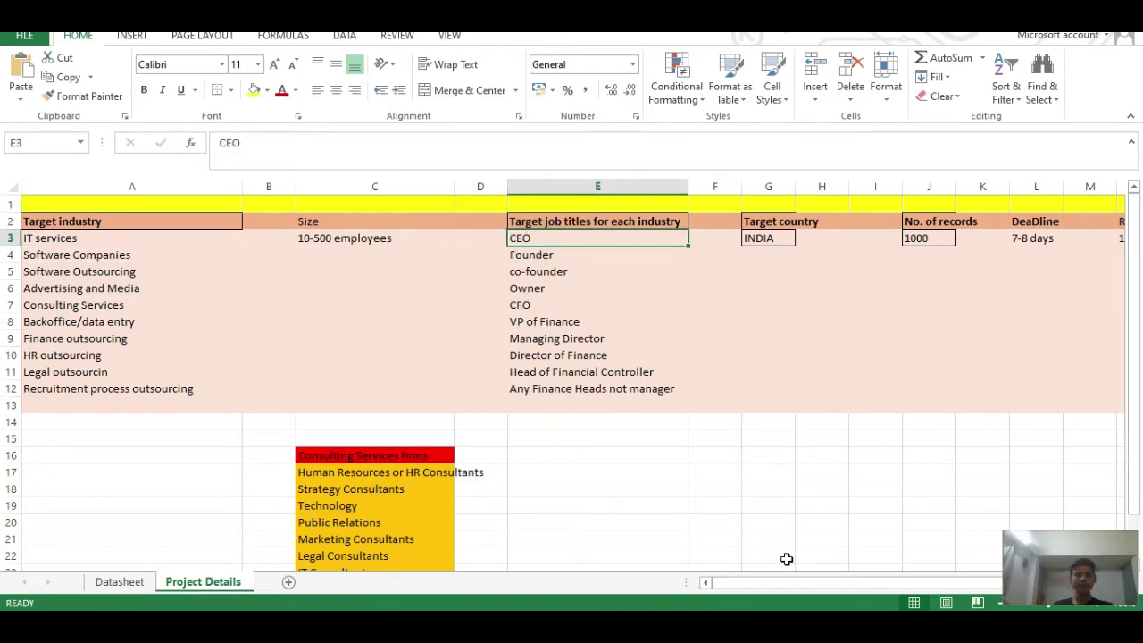
pyautogui.hotkey('alt', 'Tab')
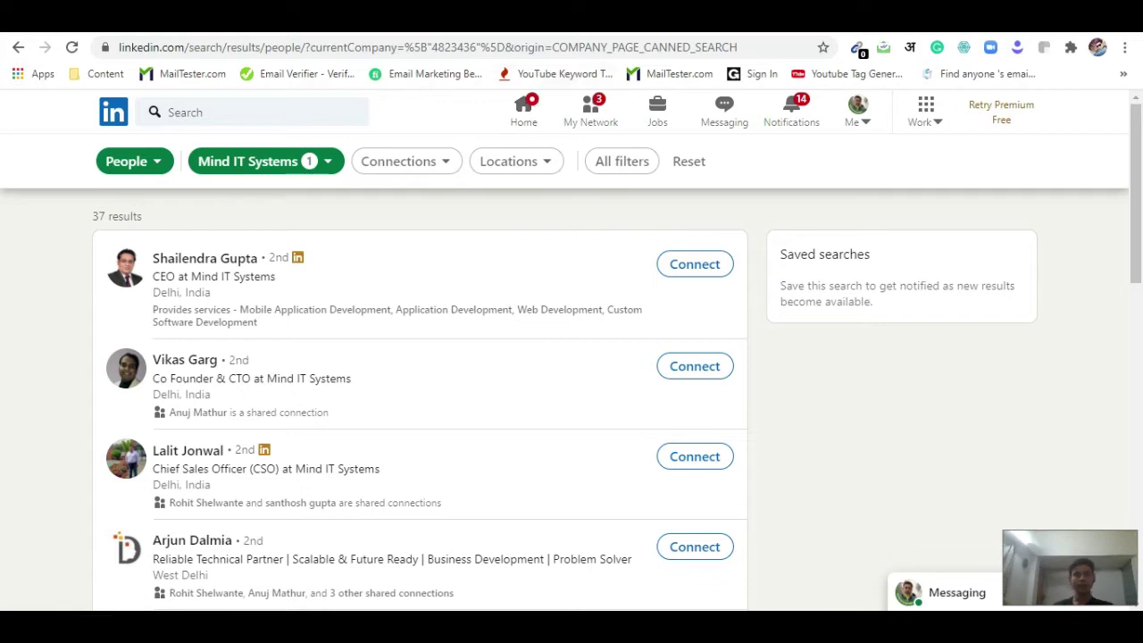
pyautogui.hotkey('ctrl', 't')
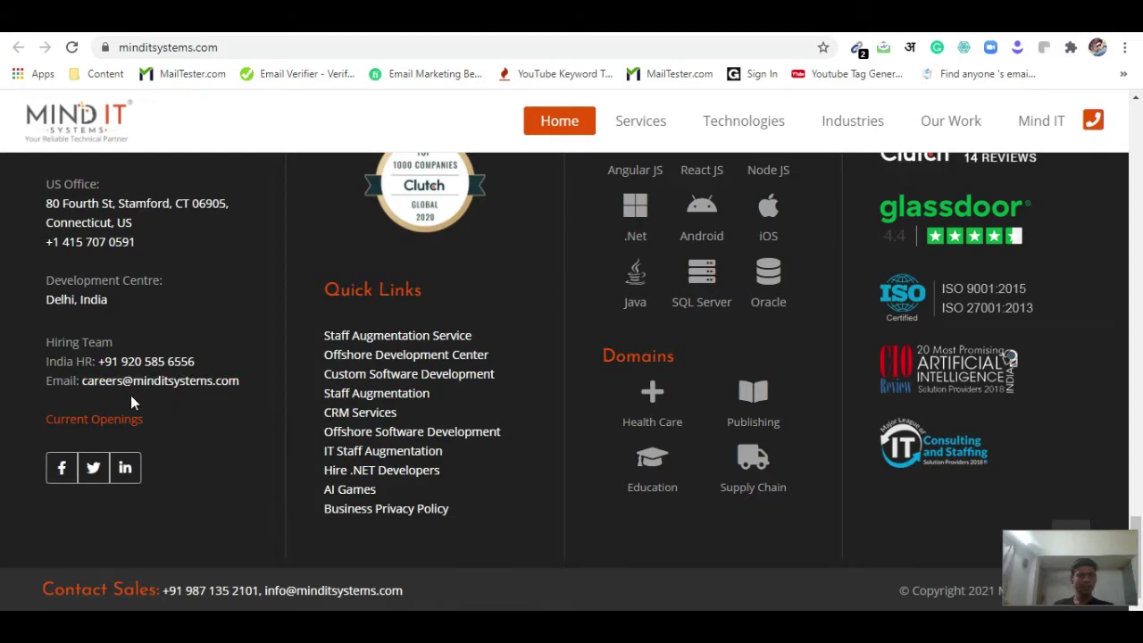
pyautogui.moveTo(251, 381); pyautogui.dragTo(127, 382)
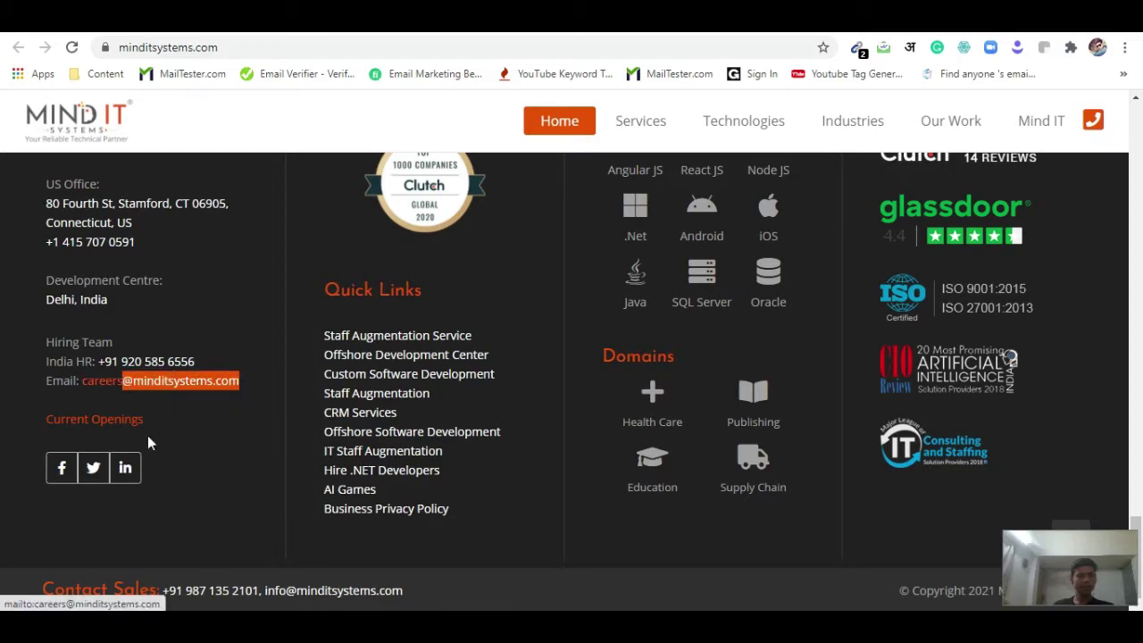
pyautogui.hotkey('ctrl', 'c')
pyautogui.hotkey('ctrl', 't')
pyautogui.hotkey('ctrl', 'v')
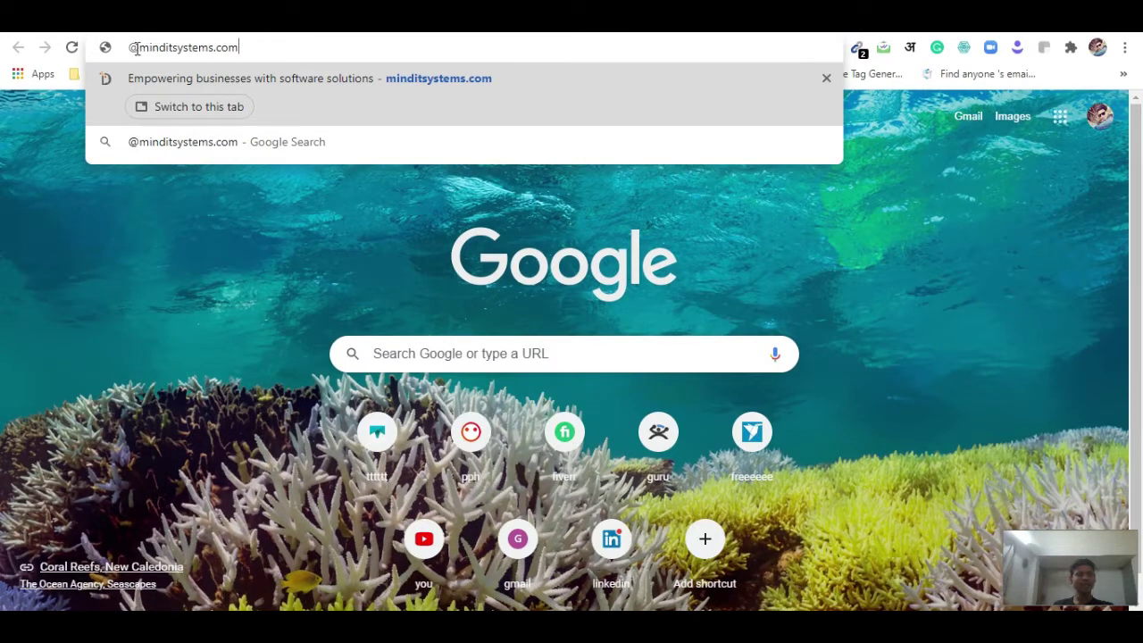
pyautogui.click(133, 46)
pyautogui.write('email')
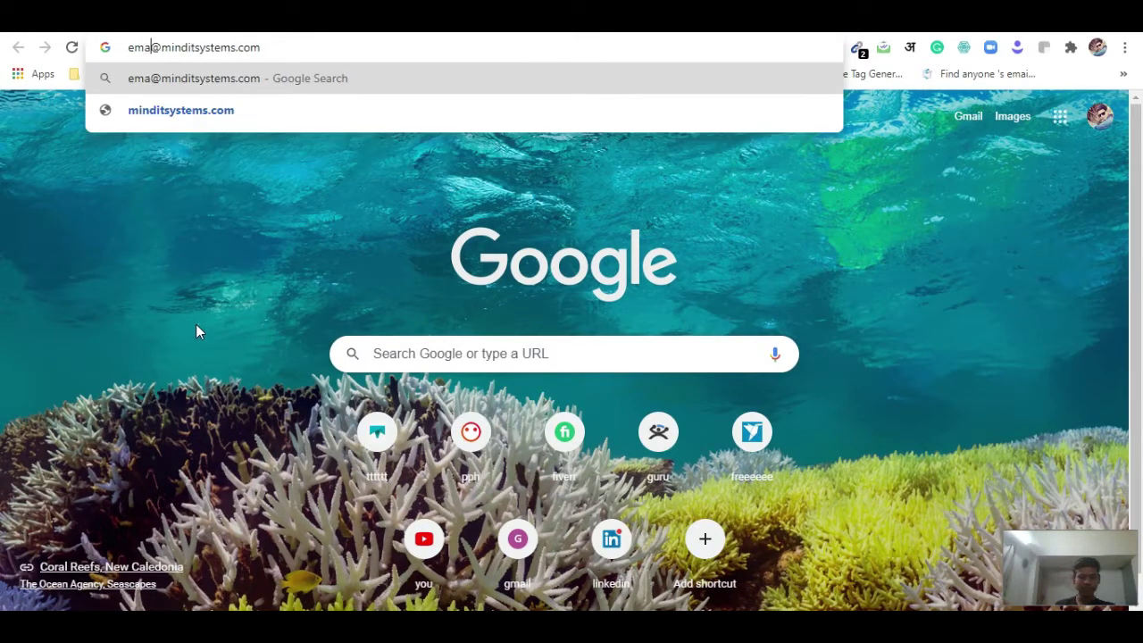
pyautogui.write(' "')
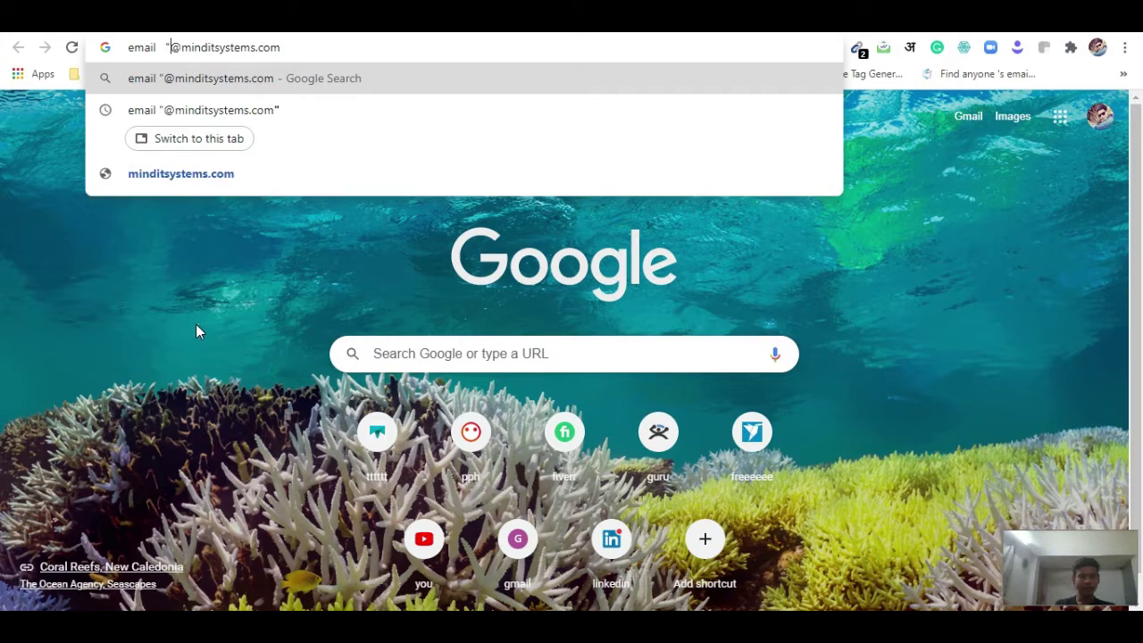
pyautogui.press('Right')
pyautogui.press('Right')
pyautogui.press('Right')
pyautogui.press('Right')
pyautogui.press('Right')
pyautogui.press('Right')
pyautogui.press('Right')
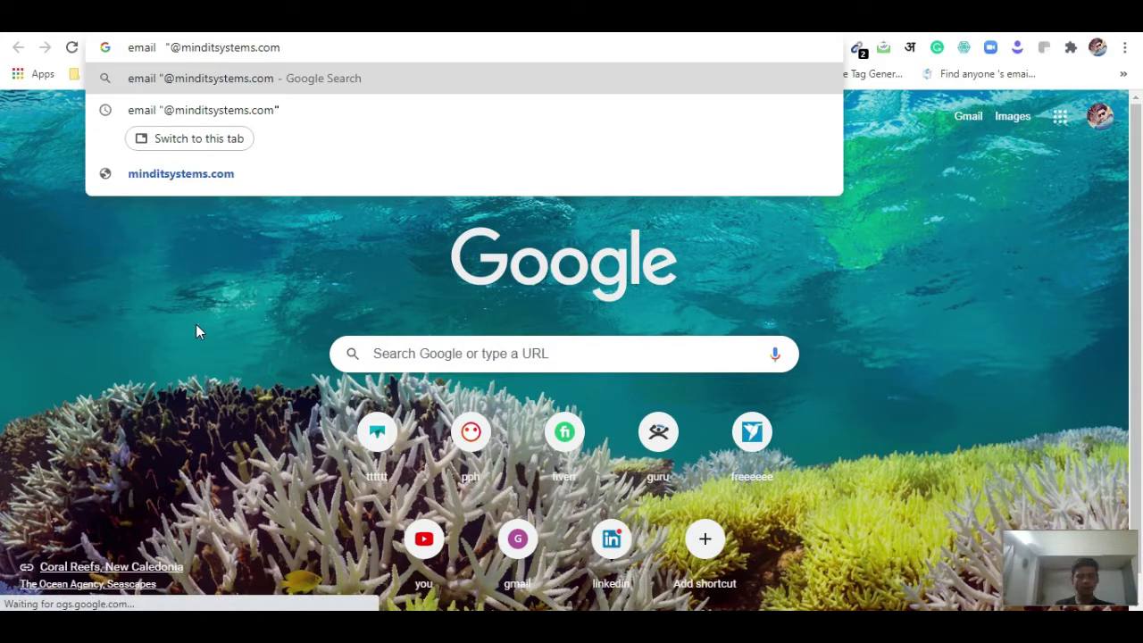
pyautogui.write('"')
pyautogui.press('Return')
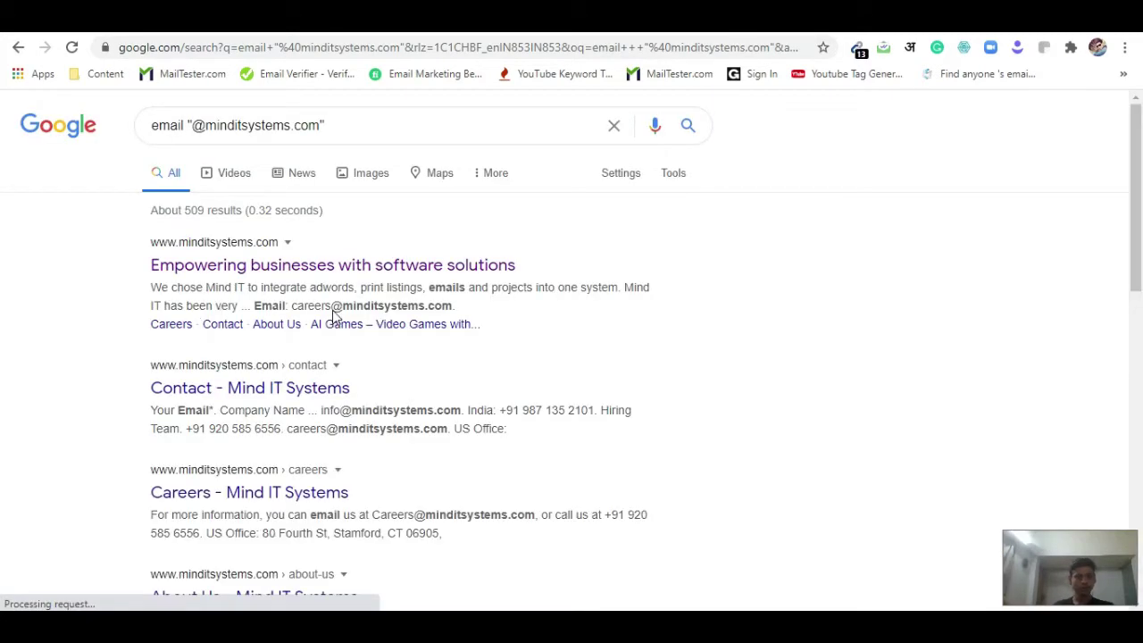
pyautogui.moveTo(336, 305); pyautogui.dragTo(451, 306)
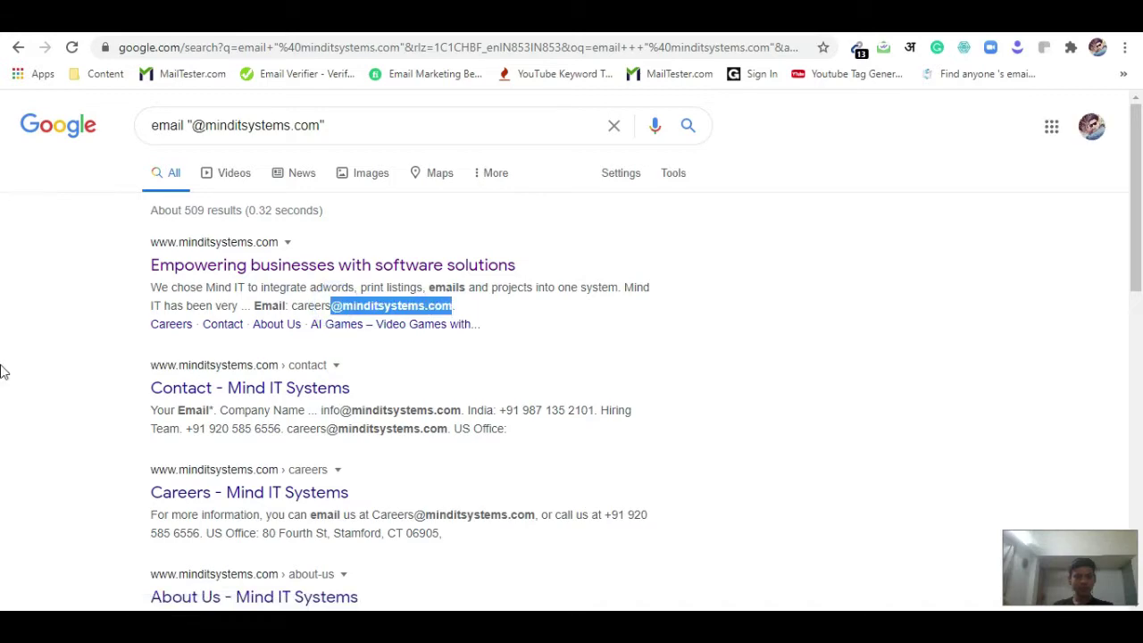
pyautogui.hotkey('ctrl', 'f')
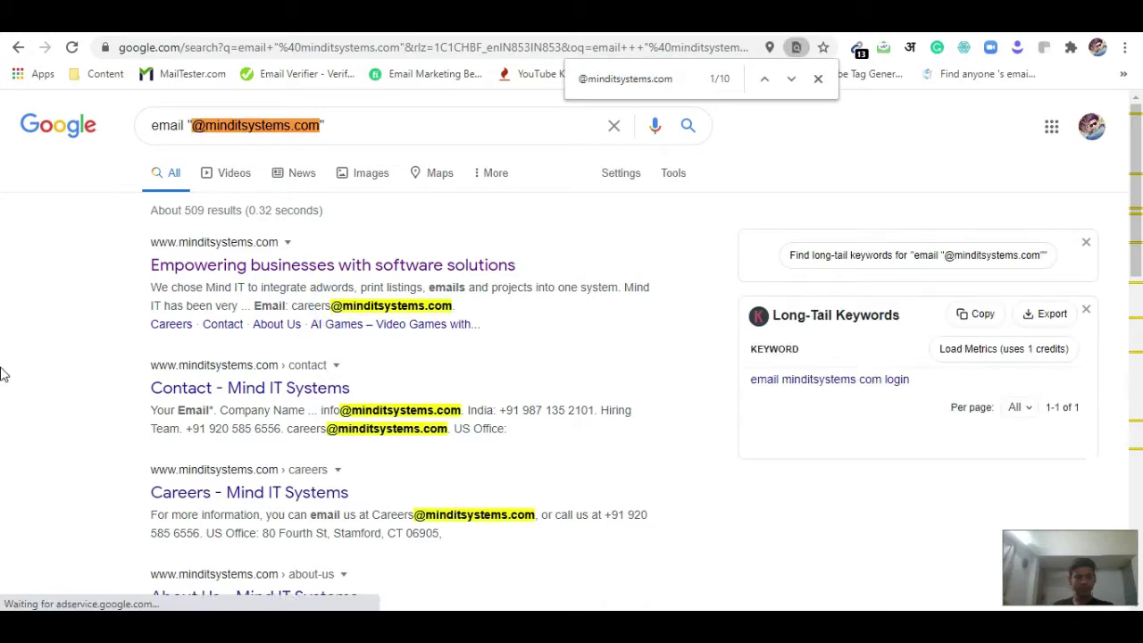
pyautogui.scroll(-4, 4, 266)
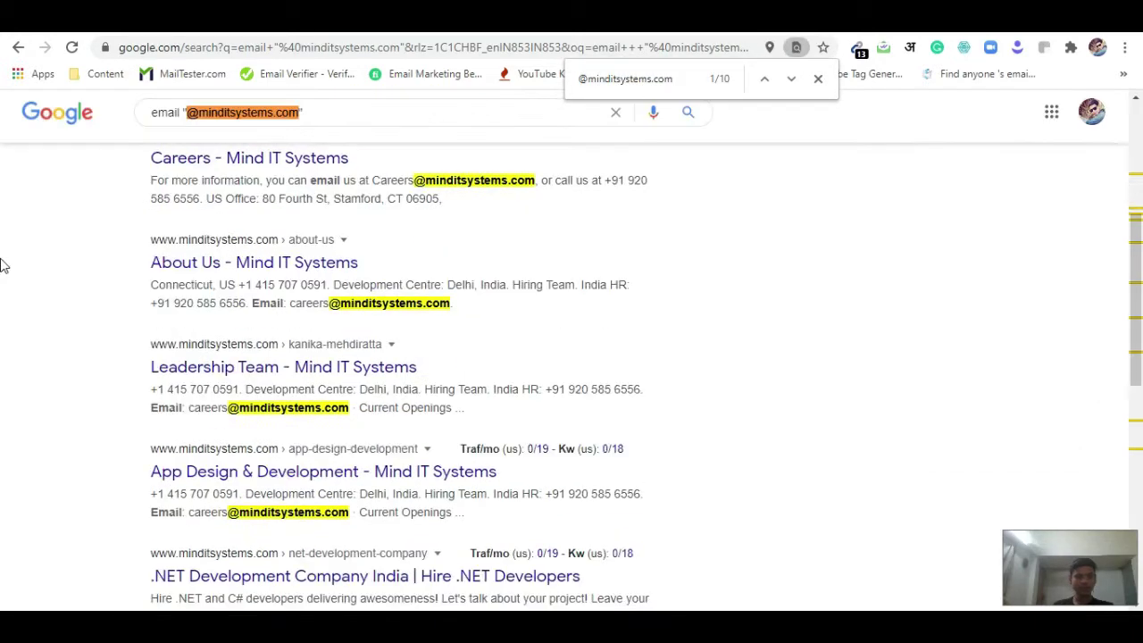
pyautogui.scroll(-6, 2, 266)
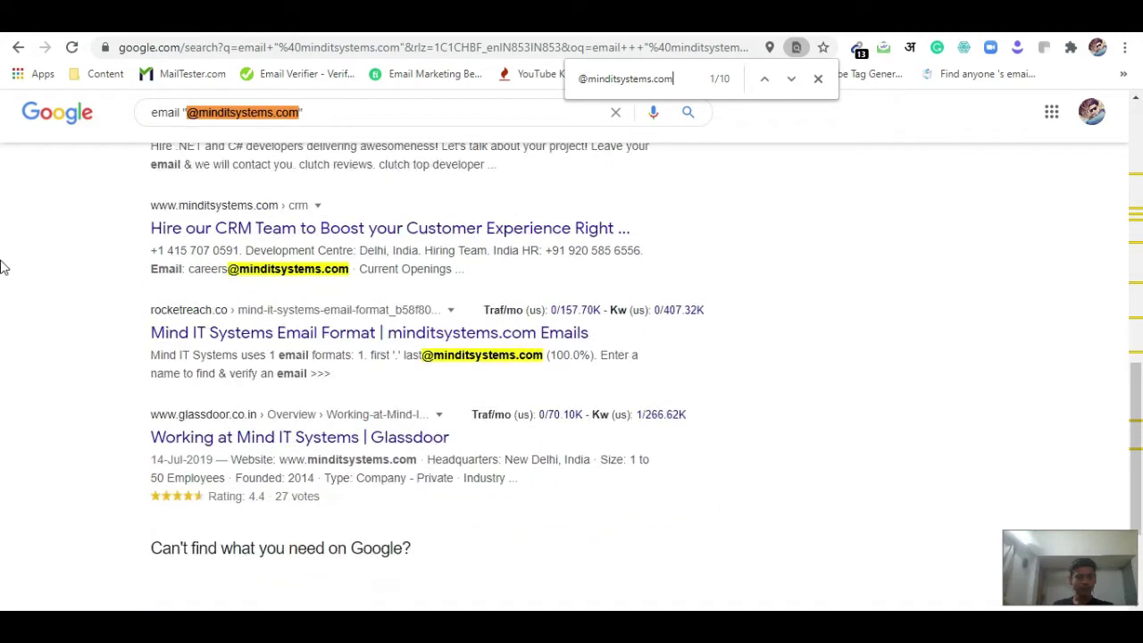
pyautogui.scroll(-2, 3, 265)
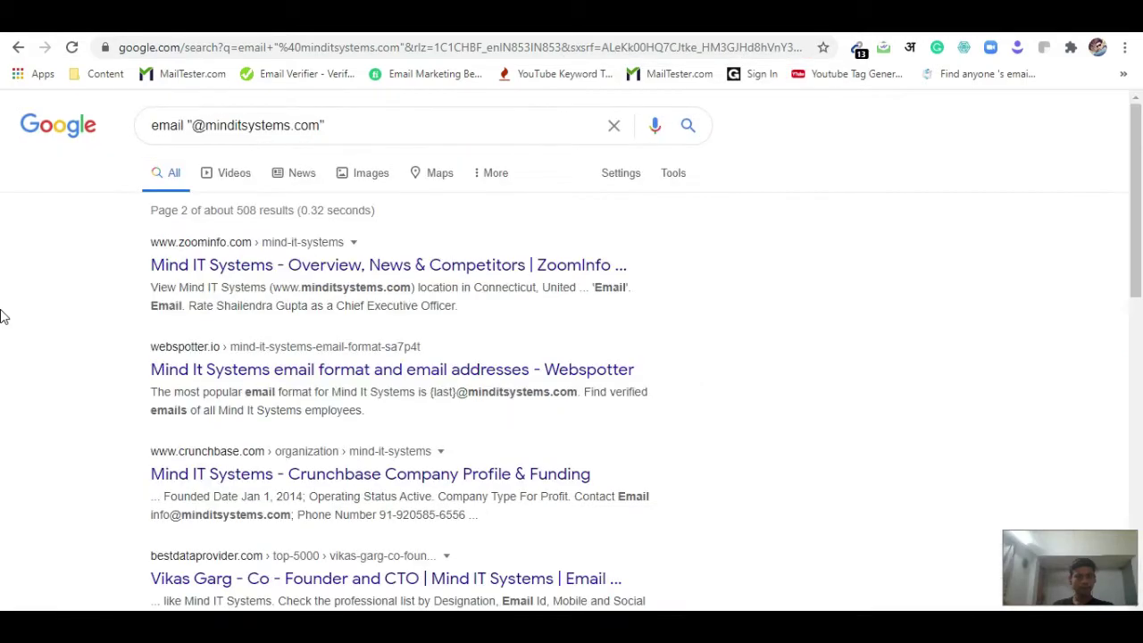
# - Find the co-founder and CTO's e-mail address on the second results page and copy it
pyautogui.scroll(-3, 3, 316)
pyautogui.scroll(-1, 427, 315)
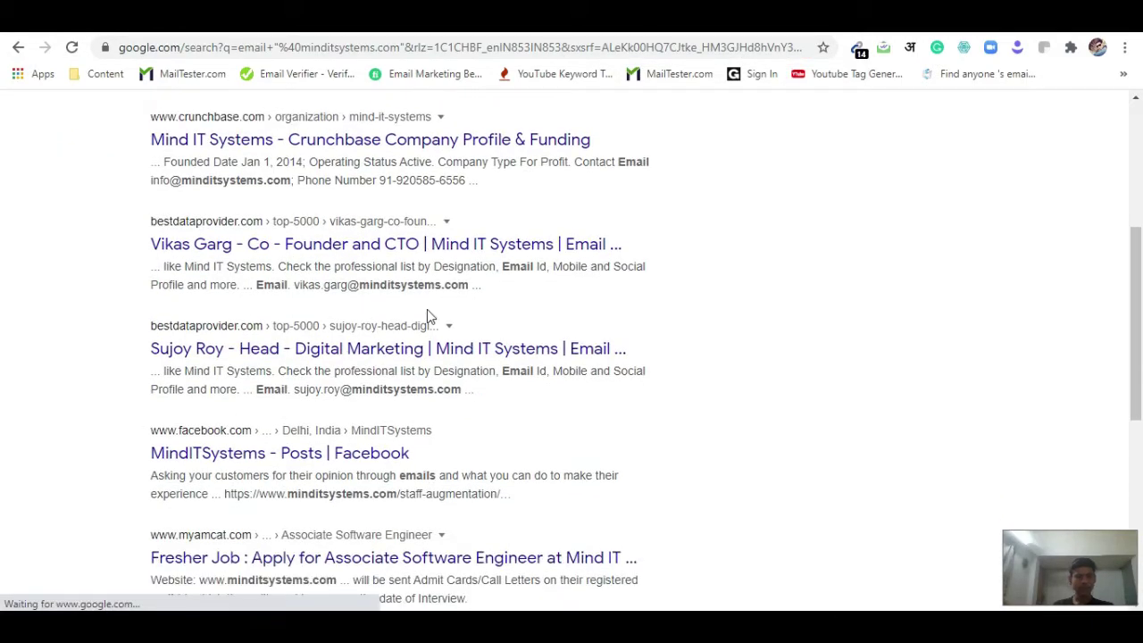
pyautogui.click(297, 285)
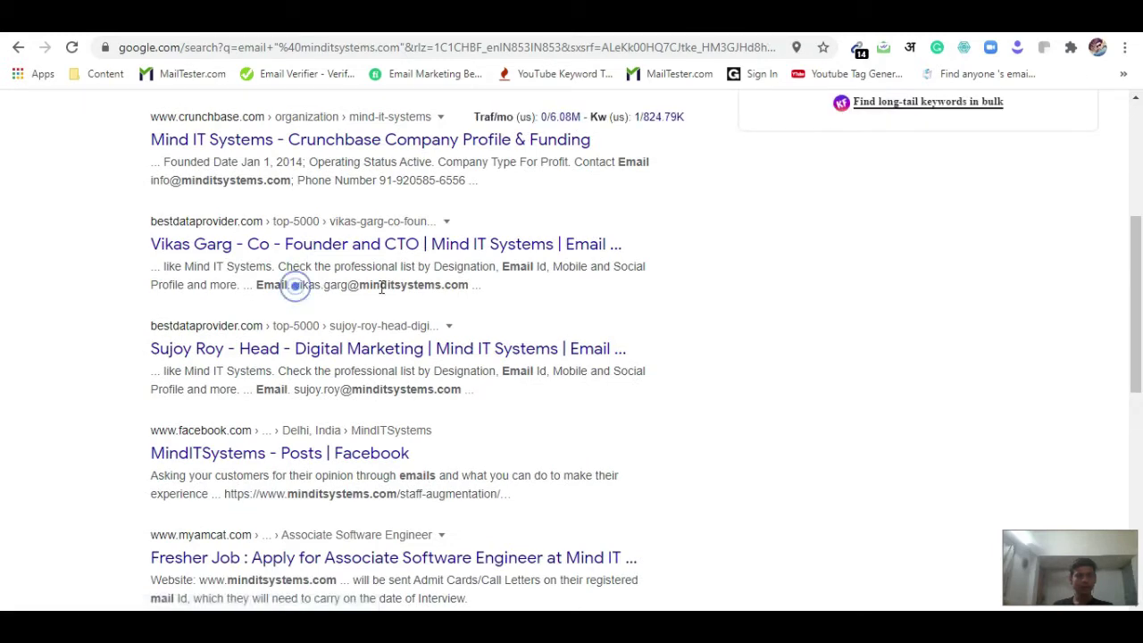
pyautogui.keyDown('shift'); pyautogui.click(465, 287); pyautogui.keyUp('shift')
pyautogui.hotkey('ctrl', 'c')
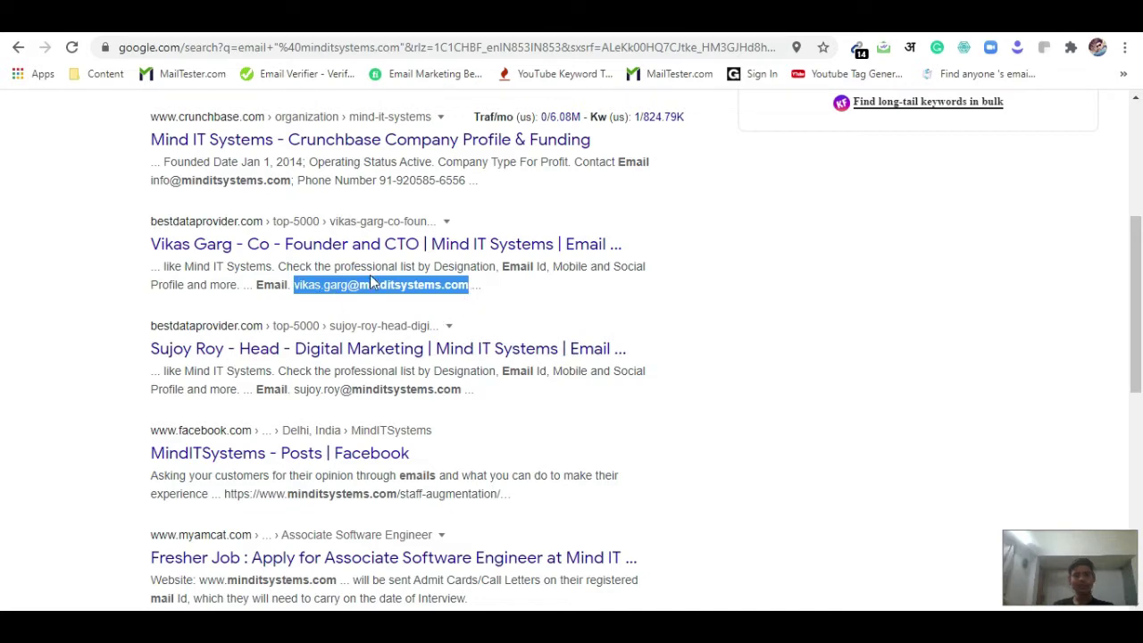
# - Switch to Gmail, paste the CTO's e-mail address as the new message's recipient and bring up its contact card
pyautogui.hotkey('ctrl', 'Tab')
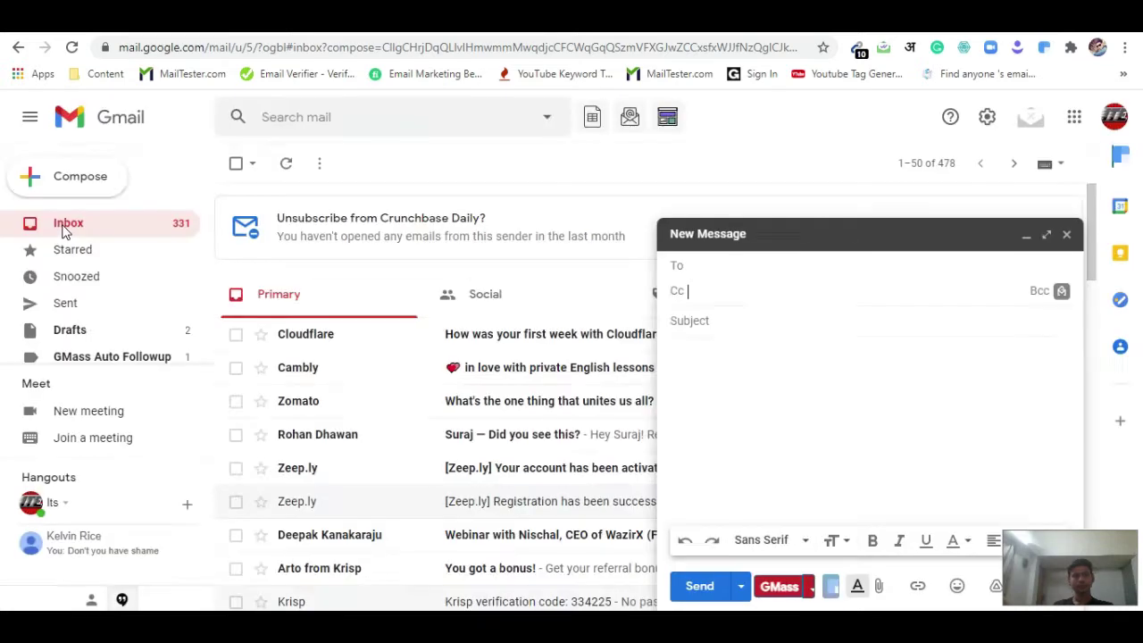
pyautogui.click(696, 265)
pyautogui.hotkey('ctrl', 'v')
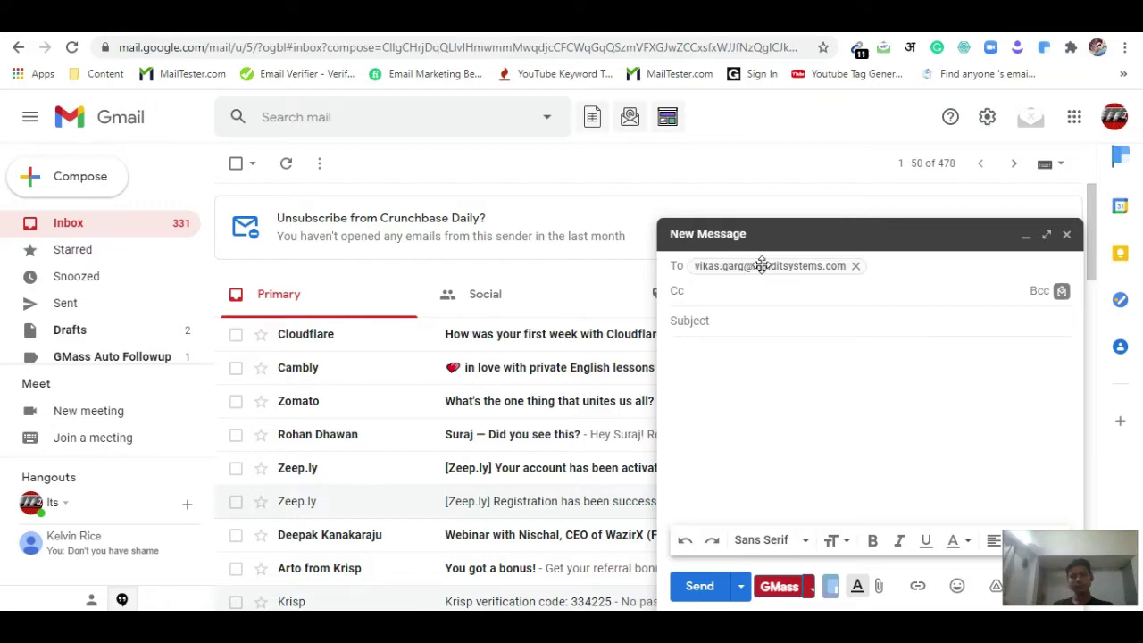
pyautogui.moveTo(762, 265)
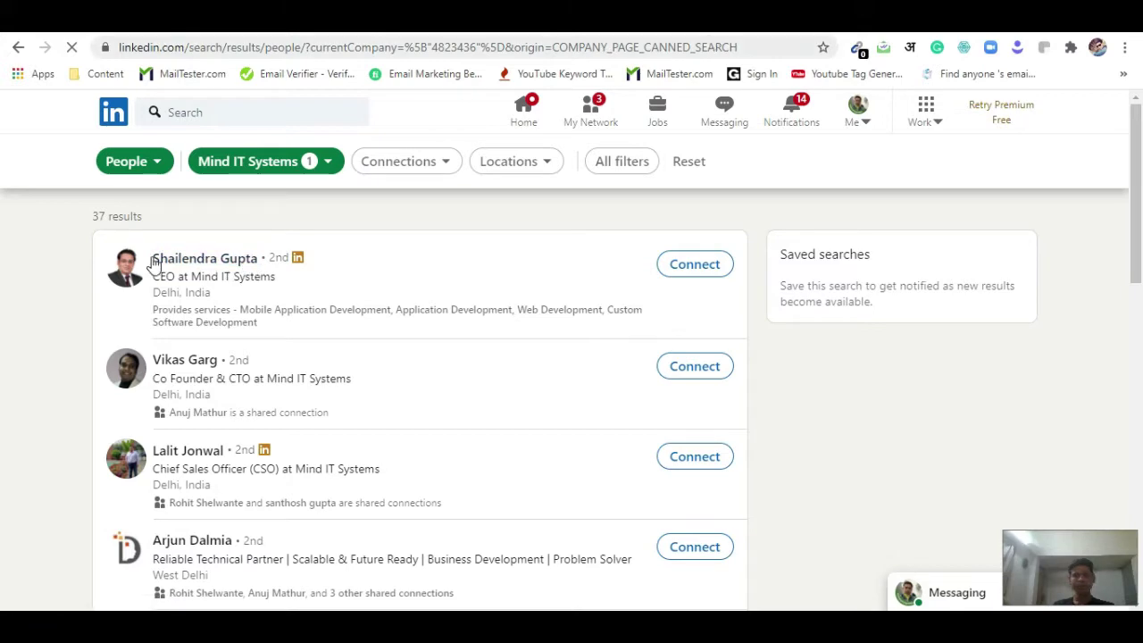
# - Paste the CTO's copied e-mail address into a new browser tab as the pattern for the CEO's address
pyautogui.hotkey('ctrl', 't')
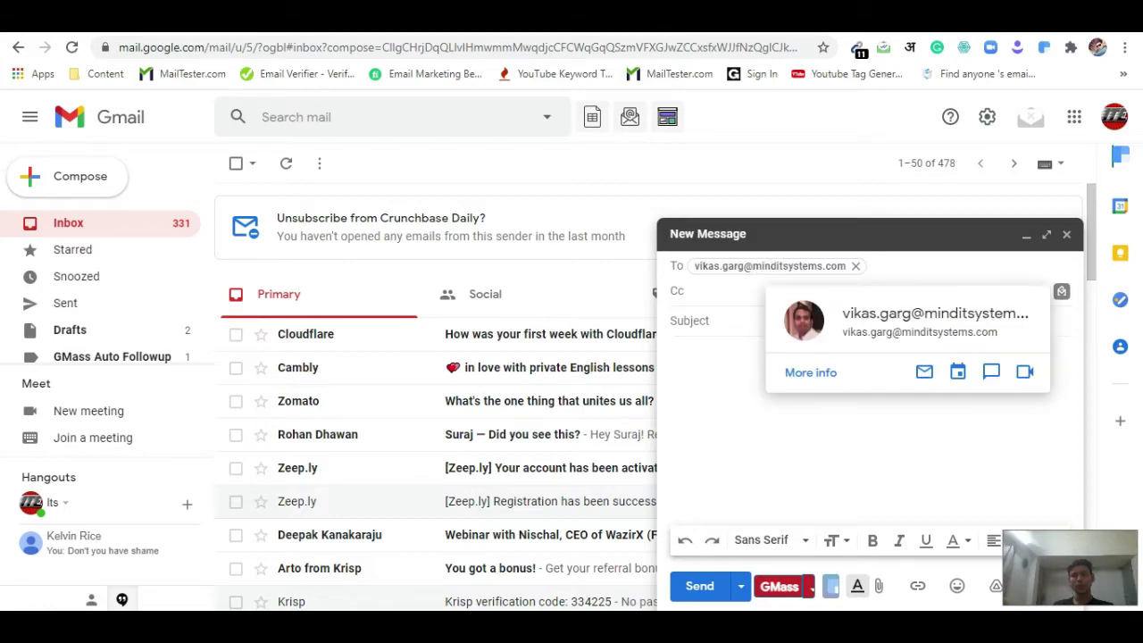
pyautogui.hotkey('ctrl', 't')
pyautogui.hotkey('ctrl', 'v')
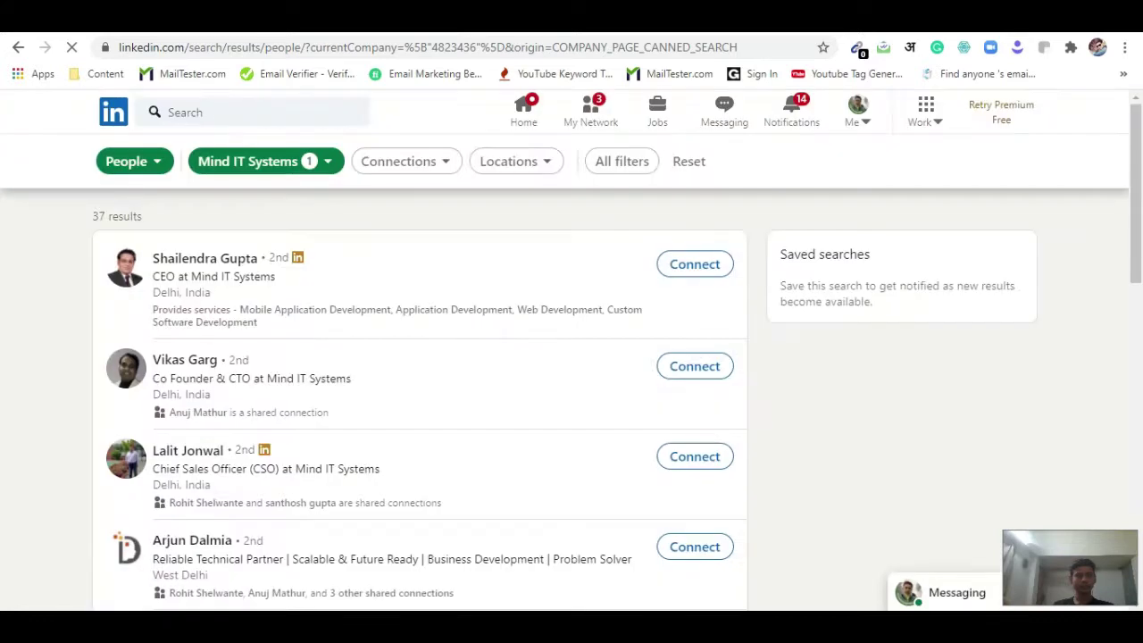
# - Open the CEO's LinkedIn profile from the employee list, copy the full name, and return to the tab with the pasted address
pyautogui.tripleClick(179, 275)
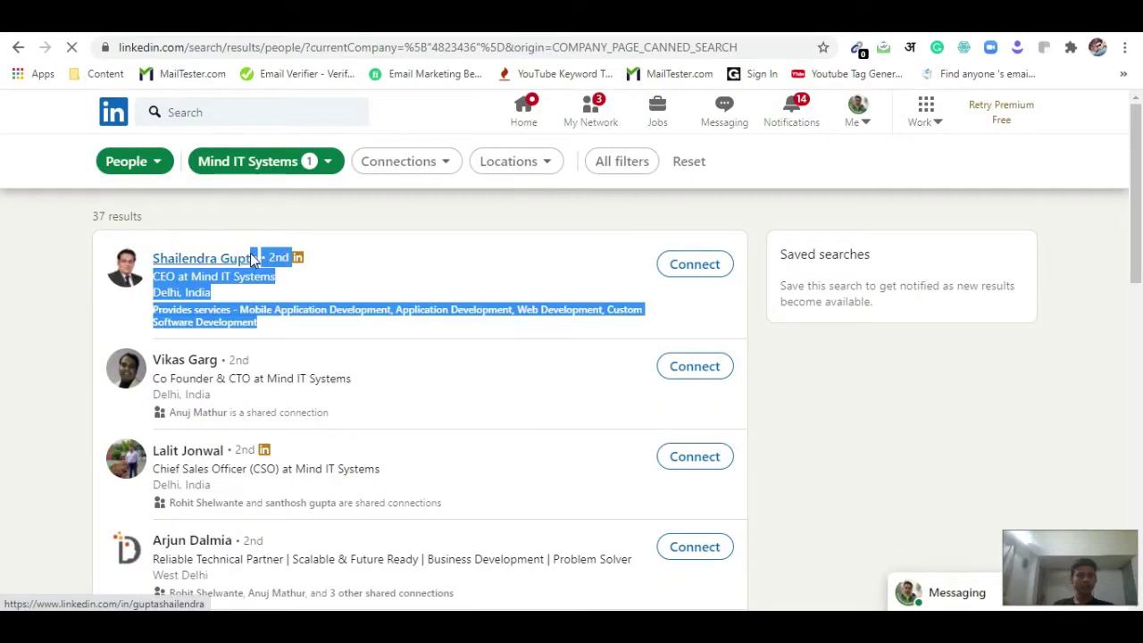
pyautogui.click(178, 275)
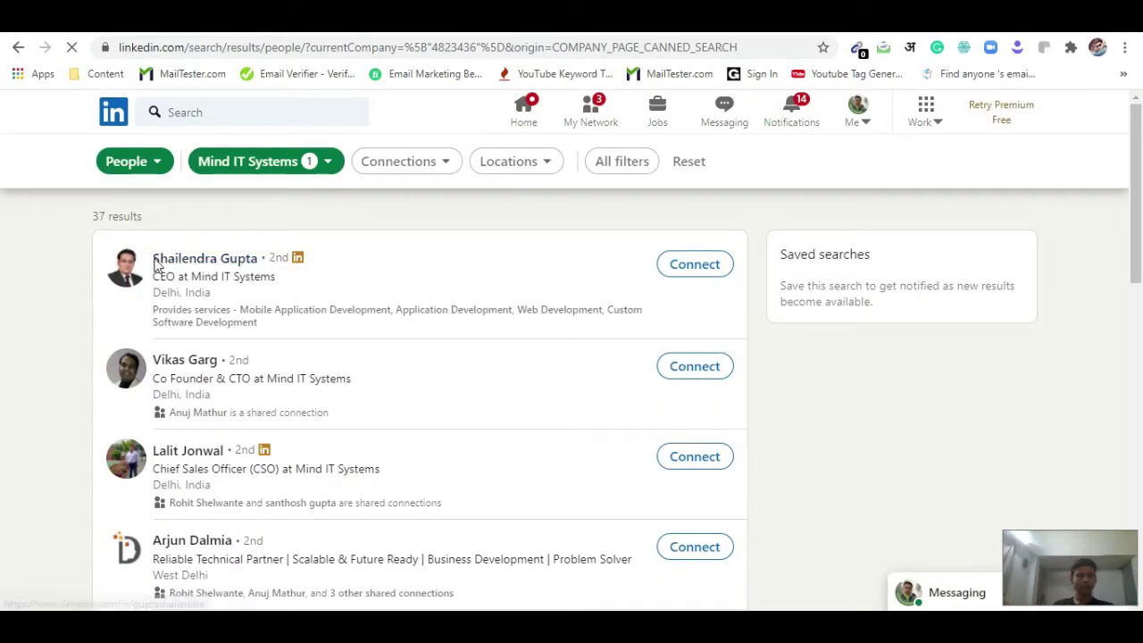
pyautogui.tripleClick(184, 262)
pyautogui.scroll(-2, 196, 272)
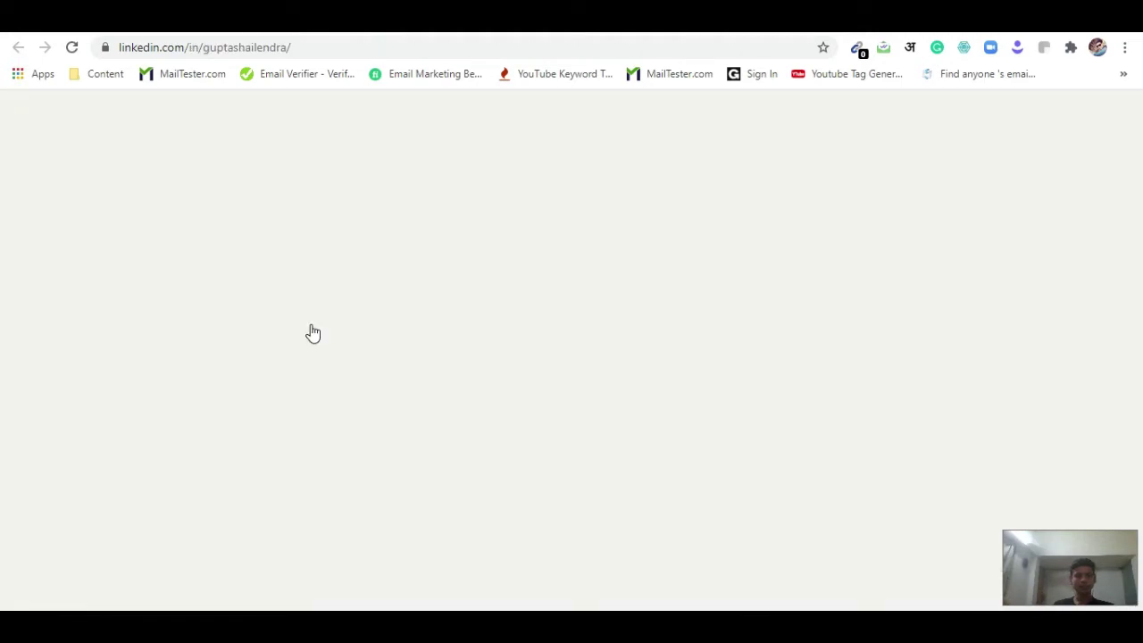
pyautogui.tripleClick(151, 386)
pyautogui.rightClick(152, 379)
pyautogui.click(172, 391)
pyautogui.hotkey('ctrl', 'Tab')
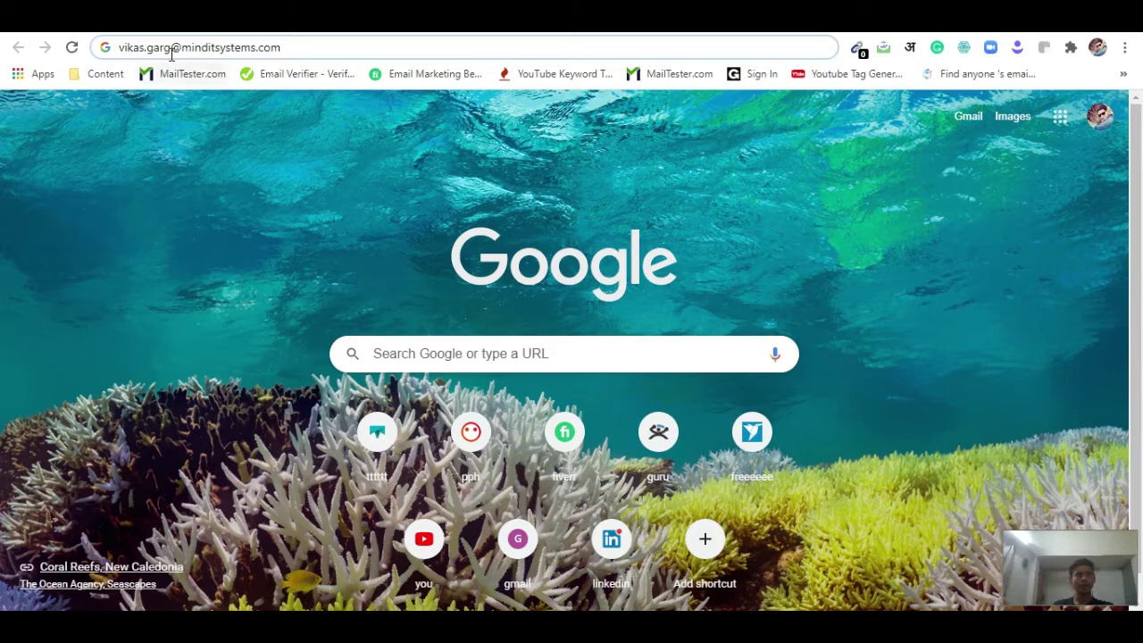
# - Replace the name part of the address with the CEO's first and last name joined by a period, and search Google for it
pyautogui.doubleClick(166, 49)
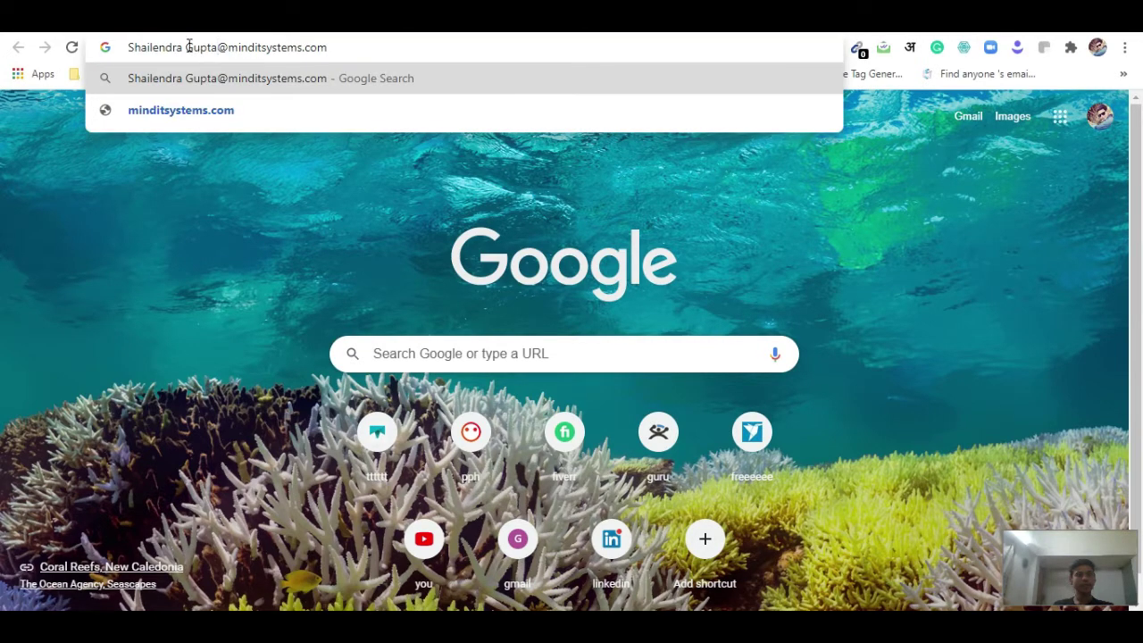
pyautogui.press('BackSpace')
pyautogui.write('.')
pyautogui.press('Return')
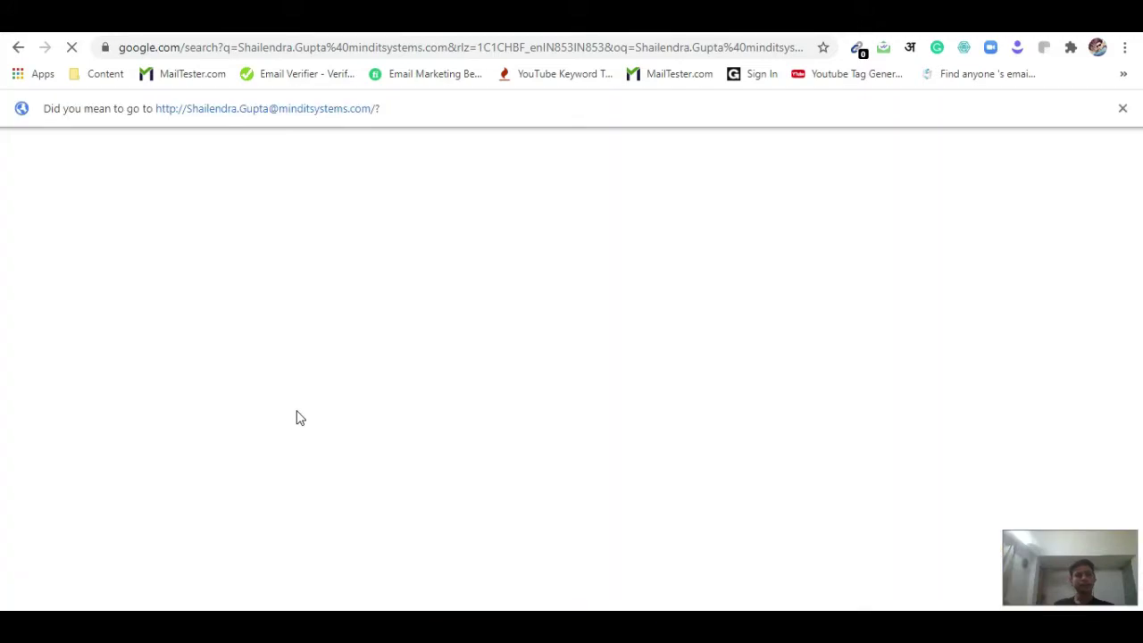
# - Copy the CEO's guessed e-mail address from the search field and look for matches of it on the results page
pyautogui.tripleClick(391, 162)
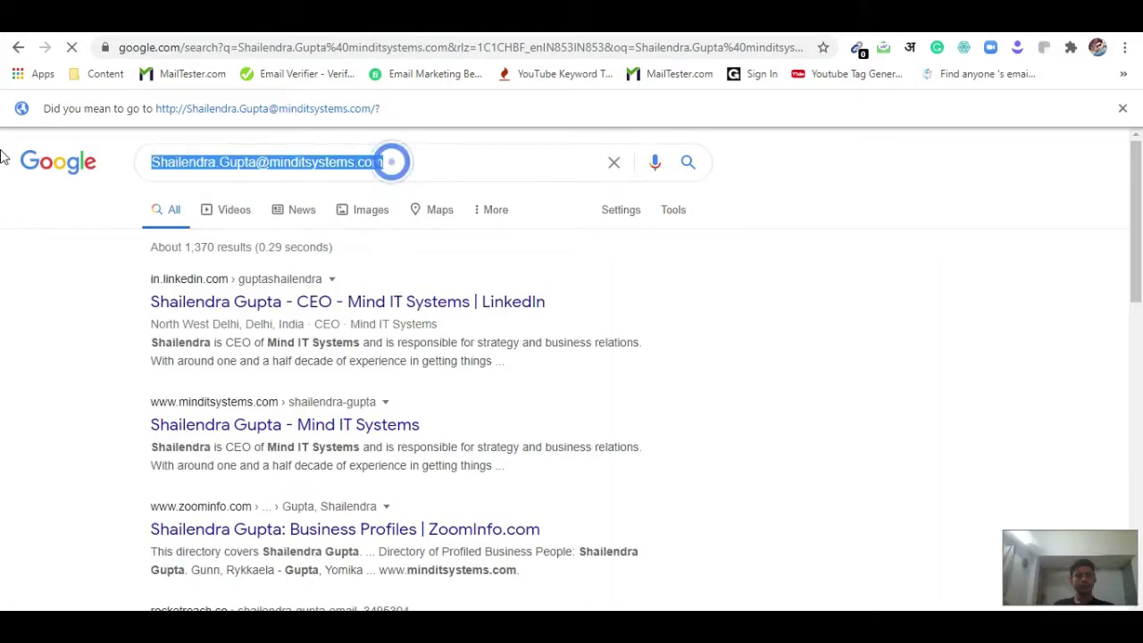
pyautogui.scroll(-3, 2, 399)
pyautogui.scroll(-7, 3, 399)
pyautogui.hotkey('ctrl', 'f')
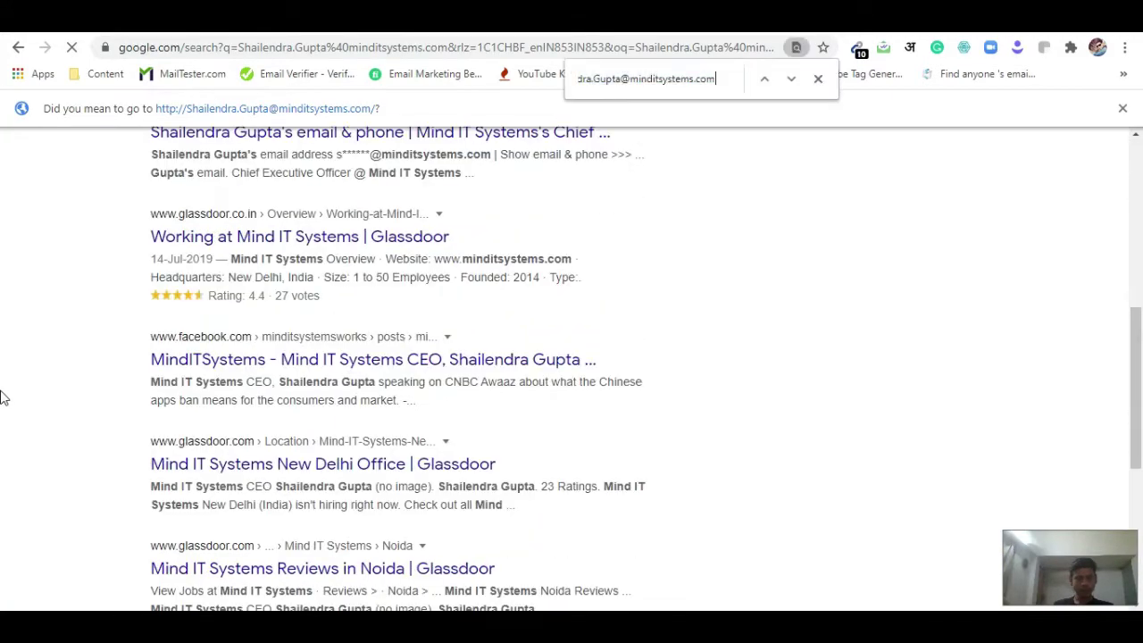
pyautogui.scroll(10, 3, 404)
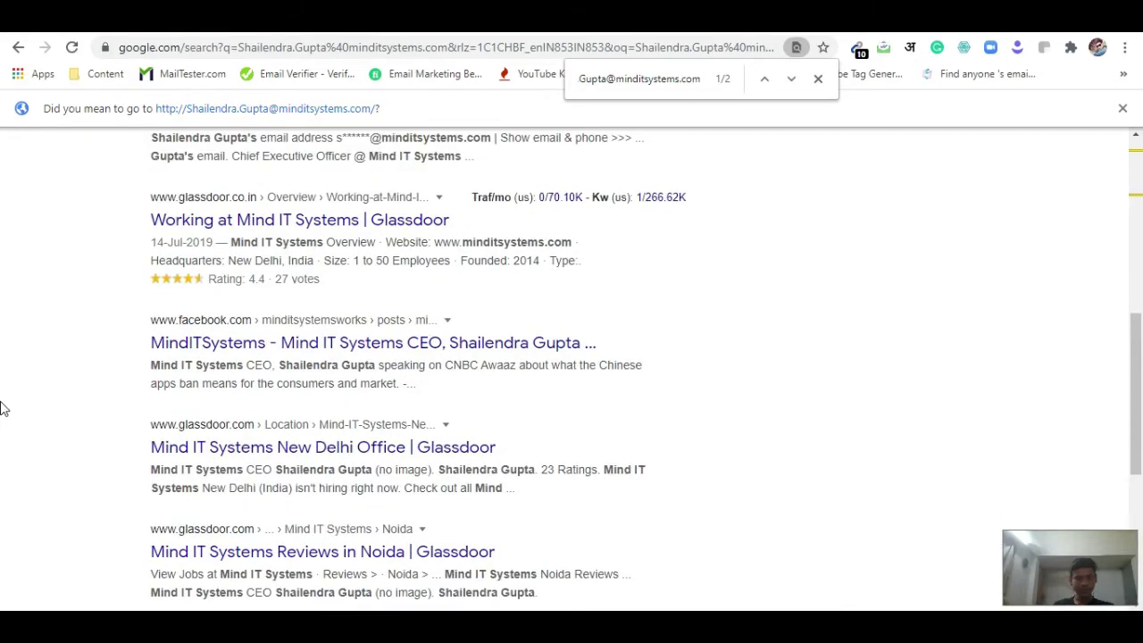
pyautogui.scroll(2, 2, 407)
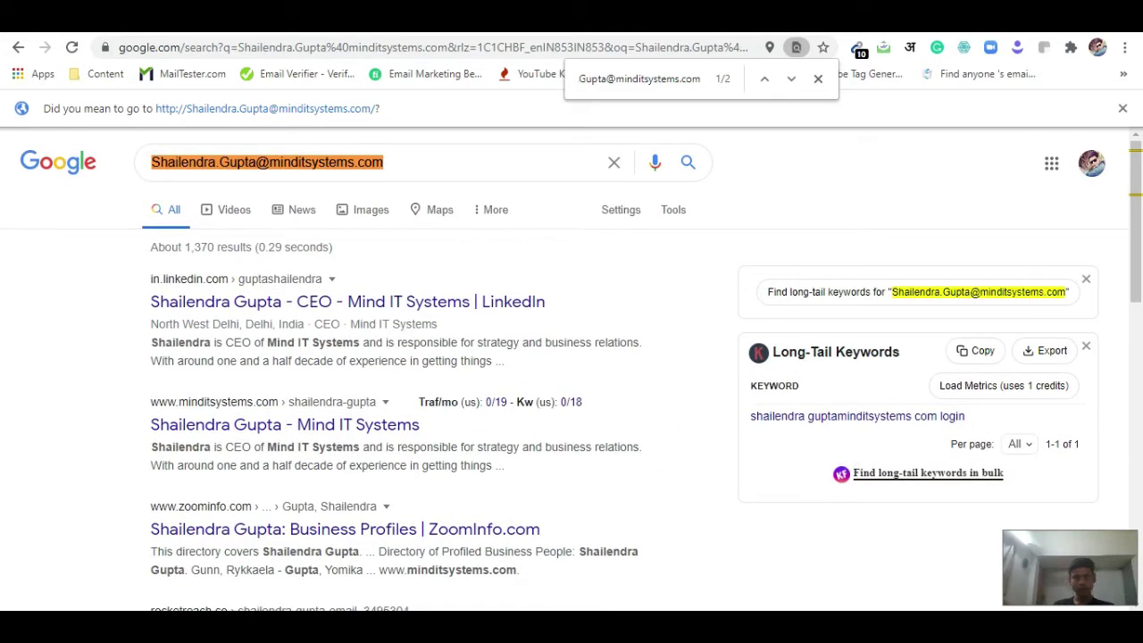
# - Add the CEO's guessed e-mail address as the Gmail draft's Cc recipient and bring up its contact card
pyautogui.hotkey('ctrl', 'Tab')
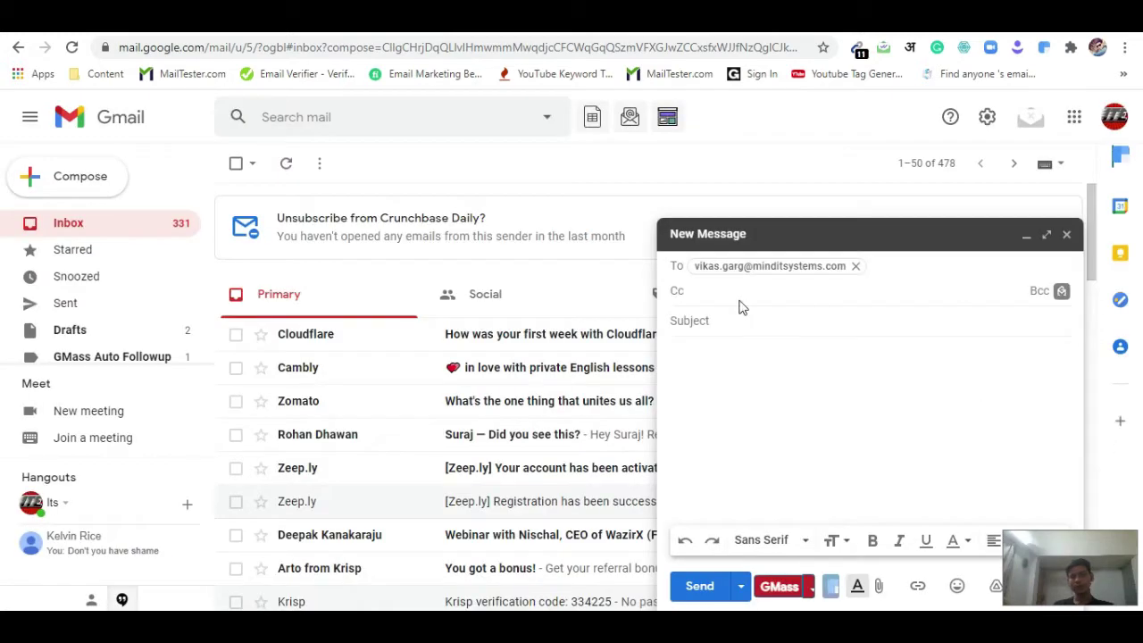
pyautogui.click(703, 292)
pyautogui.hotkey('ctrl', 'v')
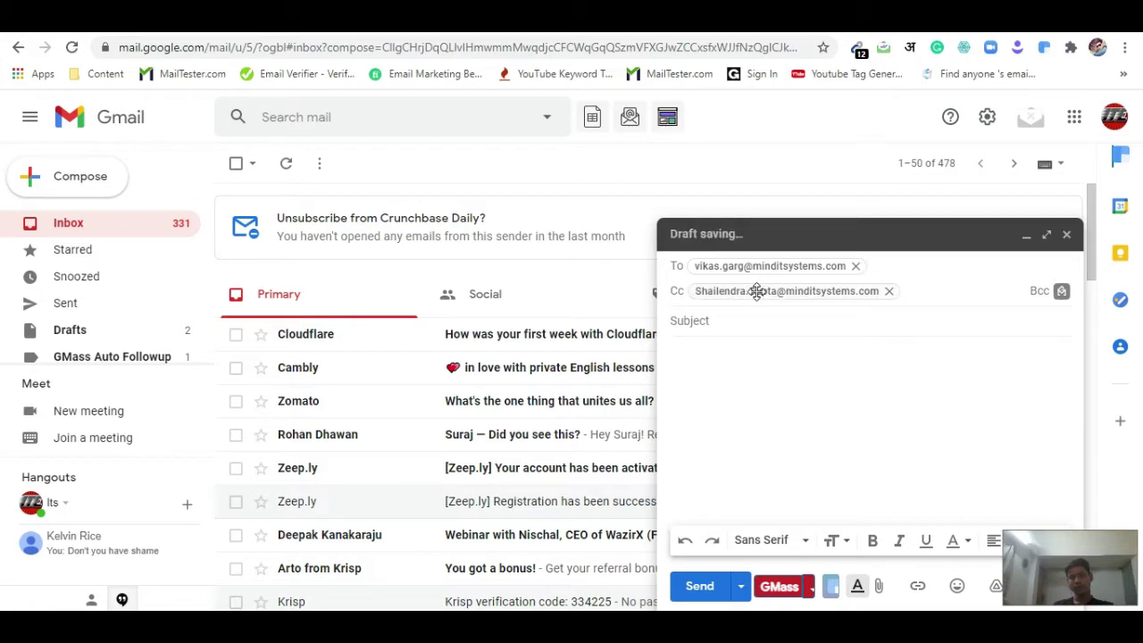
pyautogui.moveTo(768, 295)
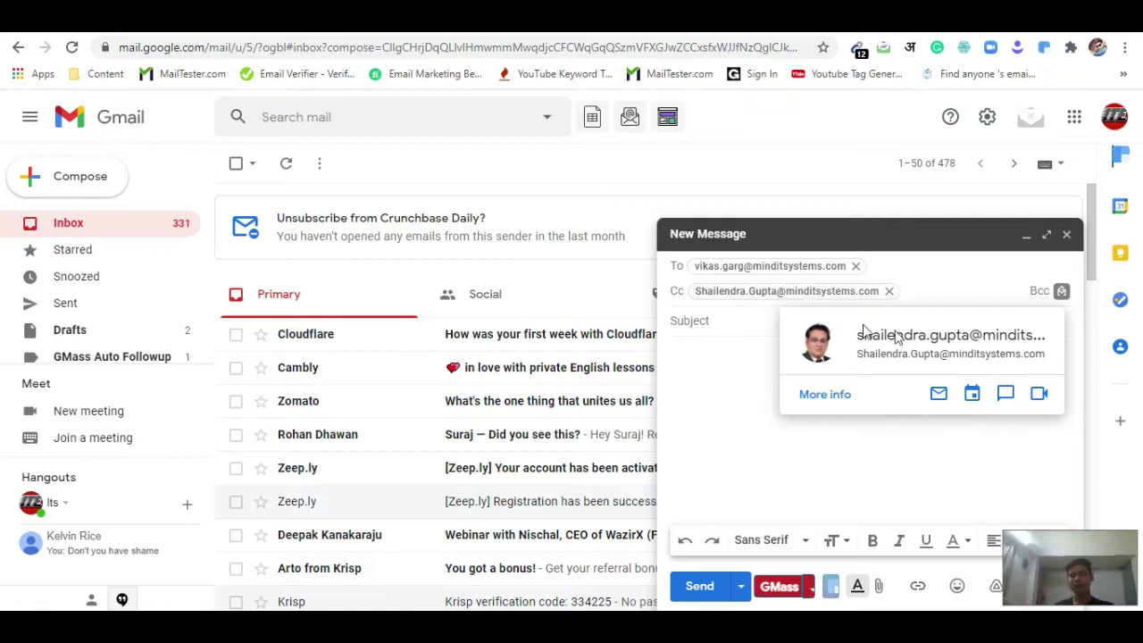
# - Copy the CEO's e-mail address from the contact card and paste it into EMAIL cell G127 of Excel's Datasheet sheet
pyautogui.moveTo(1052, 359); pyautogui.dragTo(859, 357)
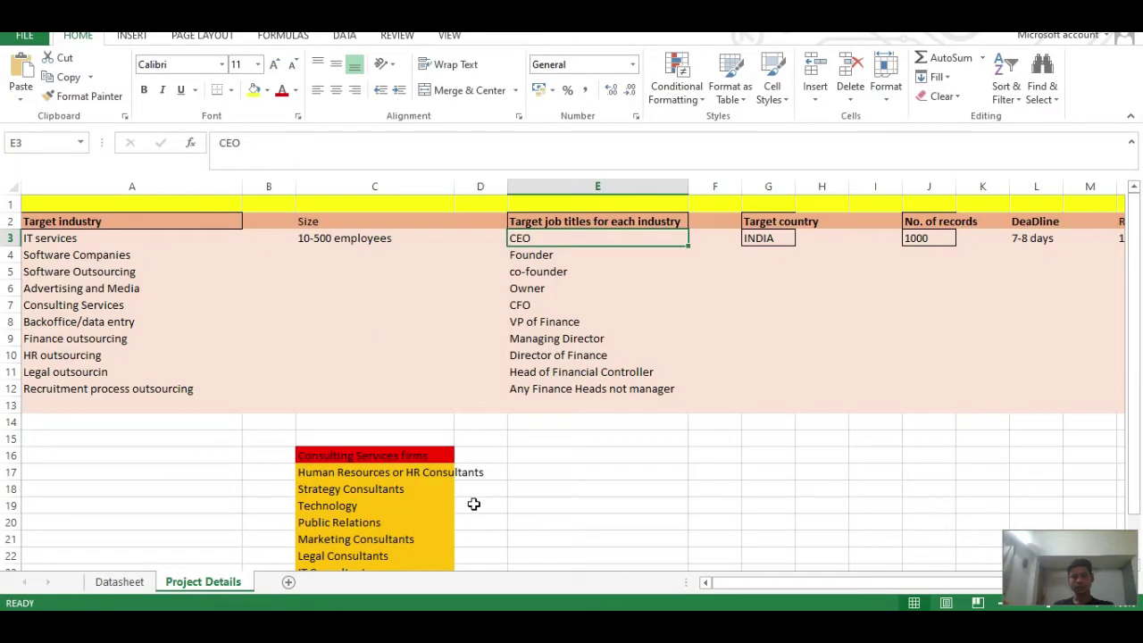
pyautogui.click(114, 580)
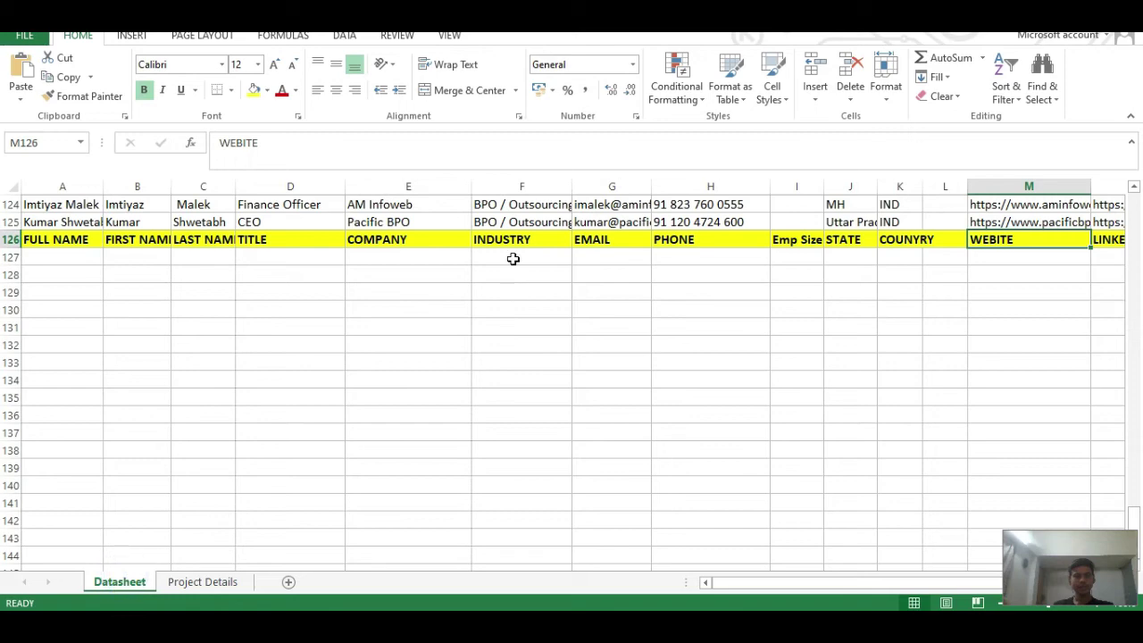
pyautogui.click(617, 258)
pyautogui.click(417, 152)
pyautogui.hotkey('ctrl', 'v')
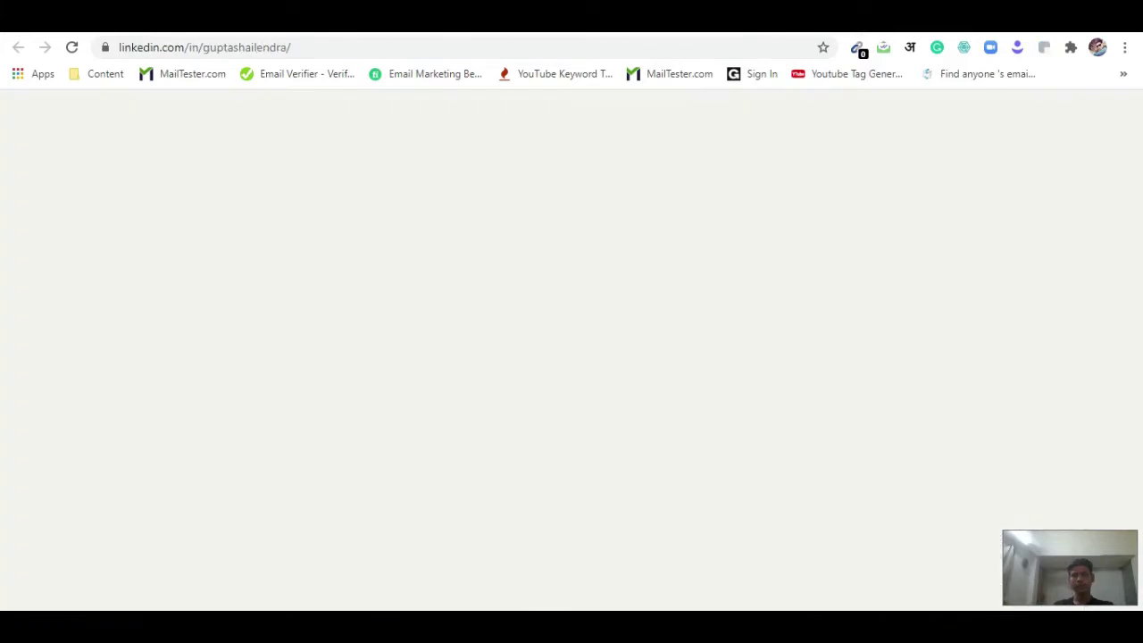
# - Copy the CEO's full name from the LinkedIn profile and paste it into FULL NAME cell A127 of the Datasheet
pyautogui.tripleClick(186, 384)
pyautogui.rightClick(198, 395)
pyautogui.click(198, 393)
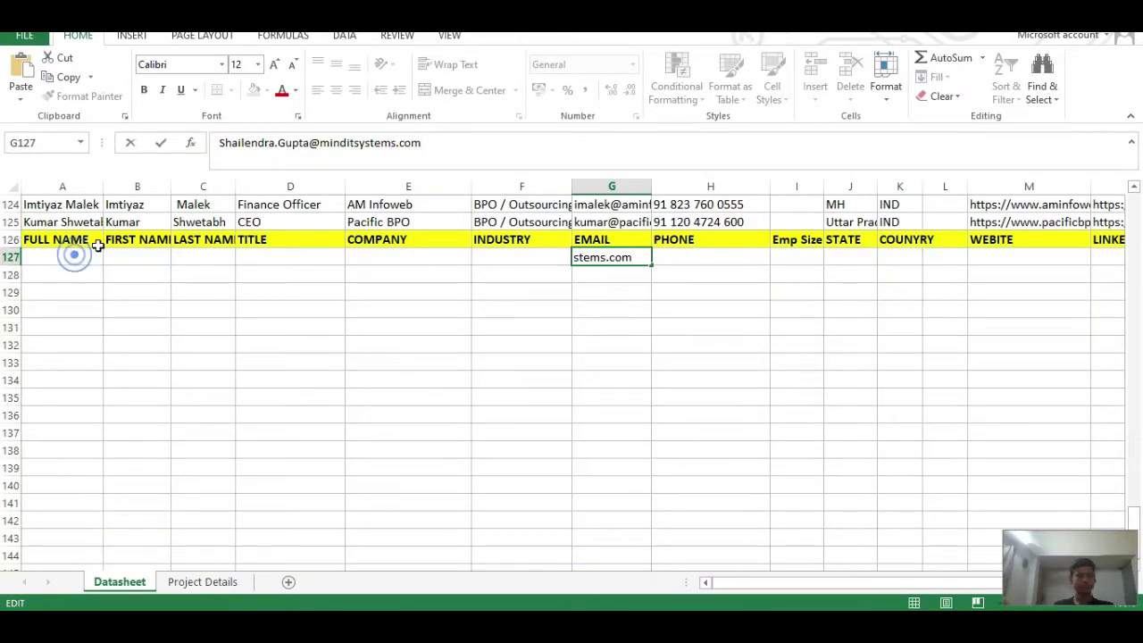
pyautogui.click(79, 256)
pyautogui.click(273, 150)
pyautogui.hotkey('ctrl', 'v')
pyautogui.press('Tab')
# - Fill first-name cell B127 and last-name cell C127 by pasting the full name and moving the surname across
pyautogui.click(273, 144)
pyautogui.hotkey('ctrl', 'v')
pyautogui.moveTo(276, 146); pyautogui.dragTo(357, 148)
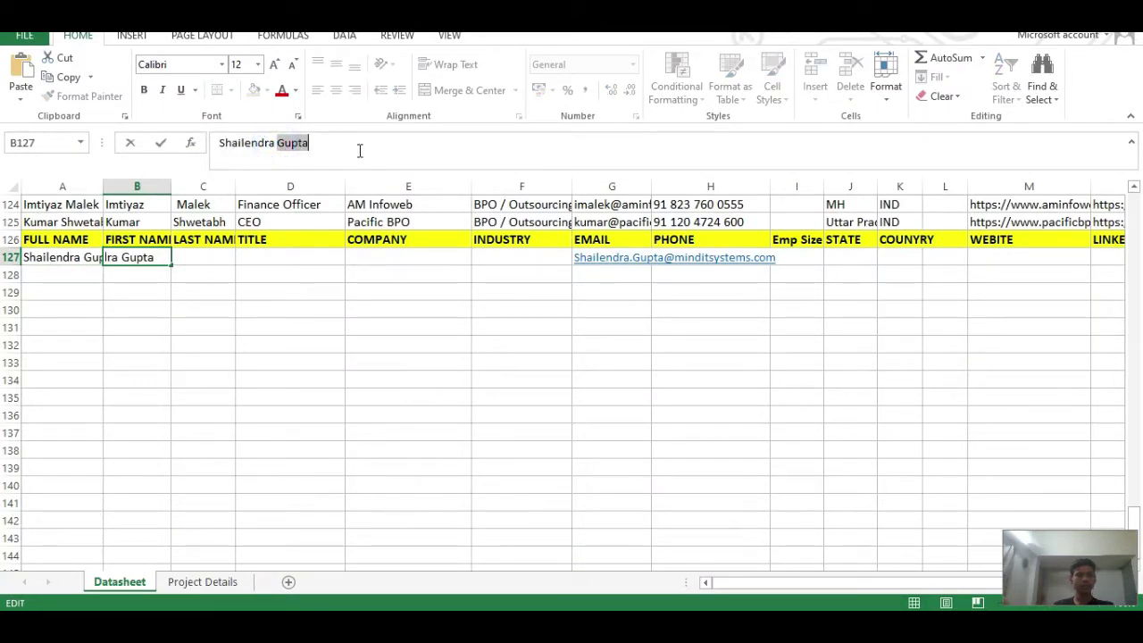
pyautogui.hotkey('ctrl', 'x')
pyautogui.press('Tab')
pyautogui.hotkey('ctrl', 'v')
pyautogui.press('Tab')
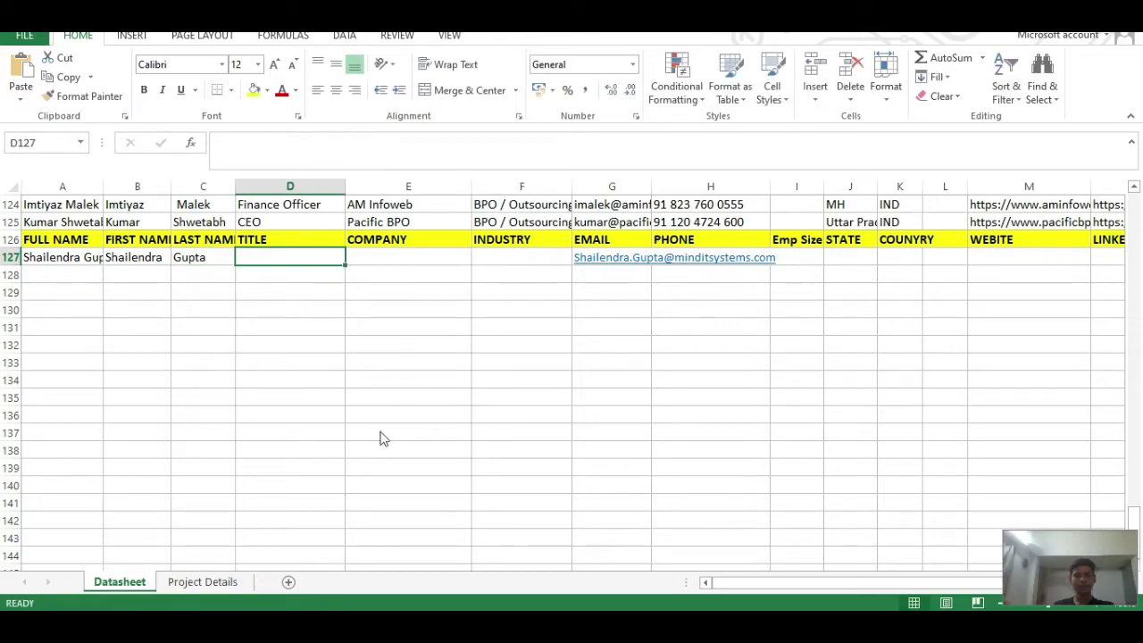
# - Copy the headline "CEO at Mind IT Systems" from the LinkedIn profile and paste it into TITLE cell D127
pyautogui.hotkey('alt', 'Tab')
pyautogui.moveTo(112, 409); pyautogui.dragTo(275, 416)
pyautogui.hotkey('ctrl', 'c')
pyautogui.hotkey('alt', 'Tab')
pyautogui.click(250, 140)
pyautogui.hotkey('ctrl', 'v')
# - Move "Mind IT Systems" from the title into COMPANY cell E127 and trim the title to "CEO"
pyautogui.moveTo(255, 143); pyautogui.dragTo(350, 143)
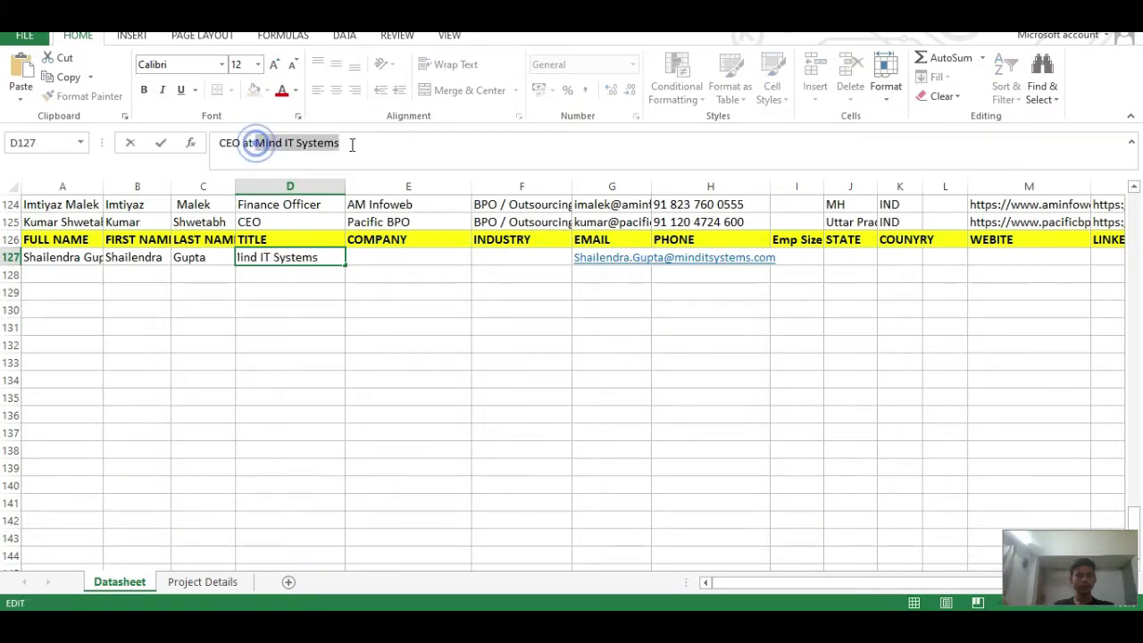
pyautogui.hotkey('ctrl', 'x')
pyautogui.press('Tab')
pyautogui.hotkey('ctrl', 'v')
pyautogui.click(303, 257)
pyautogui.doubleClick(247, 142)
pyautogui.press('BackSpace')
pyautogui.press('Tab')
pyautogui.press('Tab')
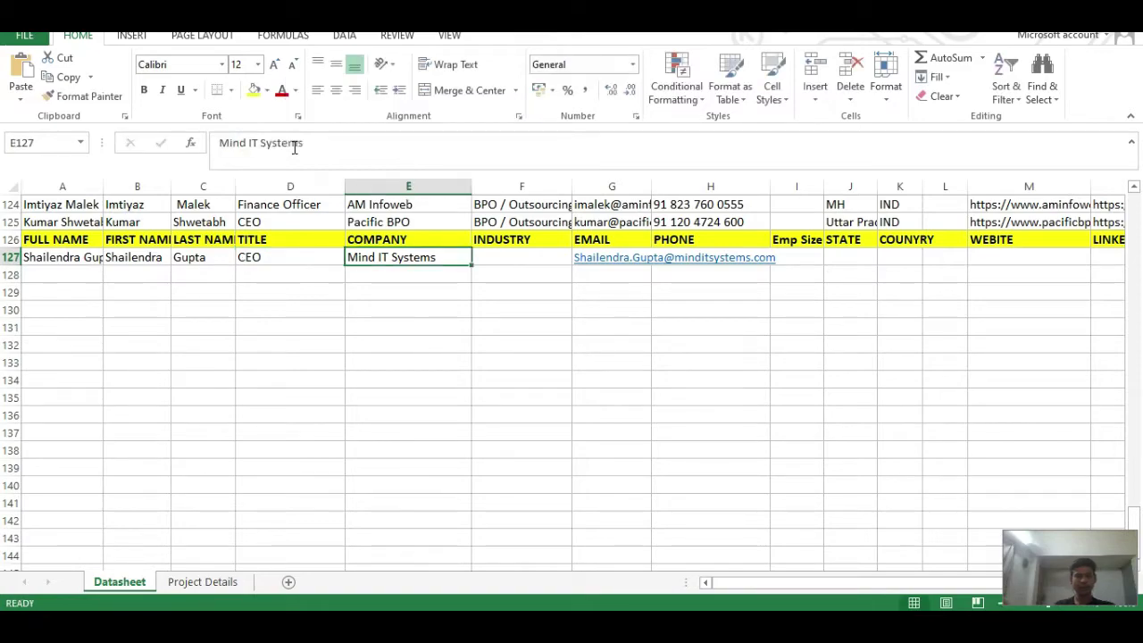
# - Switch to the browser and bring up the Mind IT Systems company page on LinkedIn
pyautogui.hotkey('alt', 'Tab')
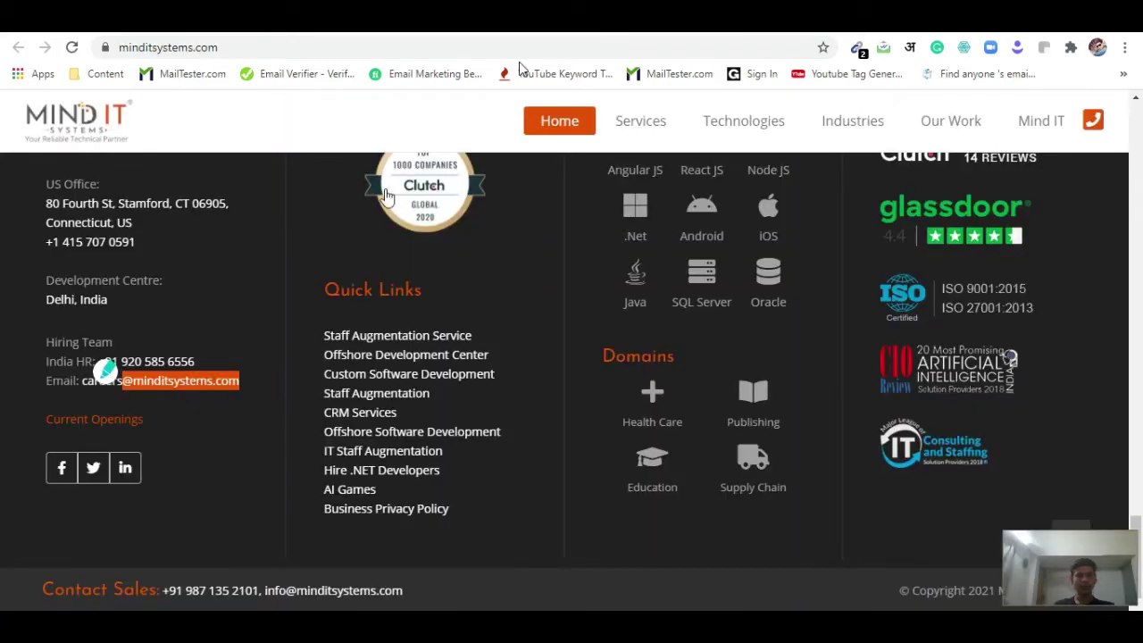
pyautogui.scroll(5, 247, 276)
pyautogui.hotkey('ctrl', 't')
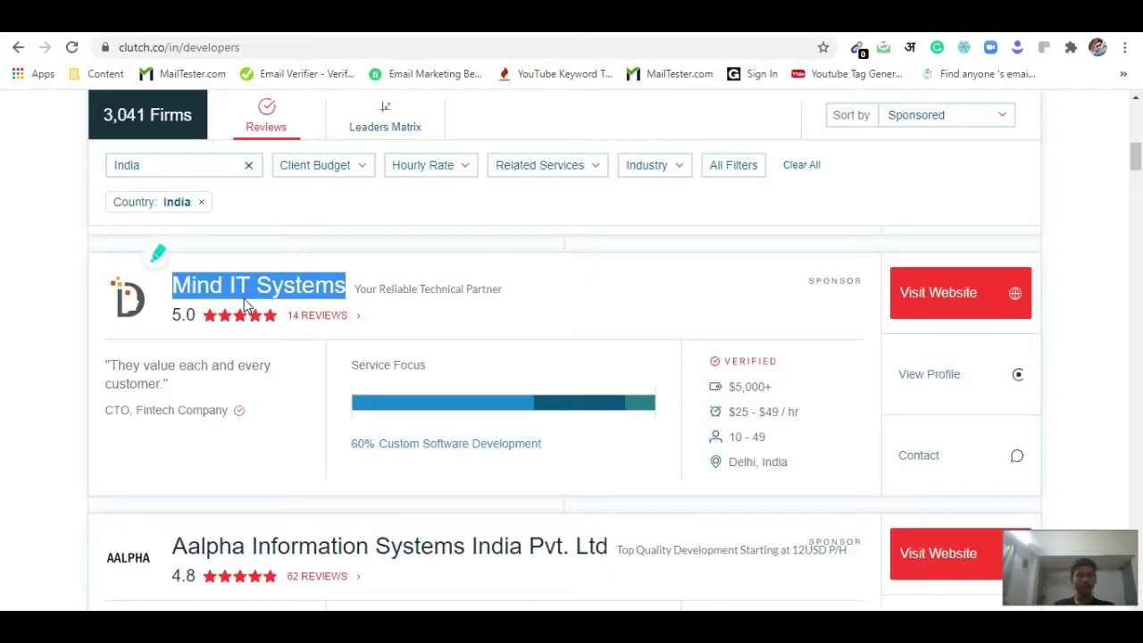
pyautogui.scroll(3, 272, 289)
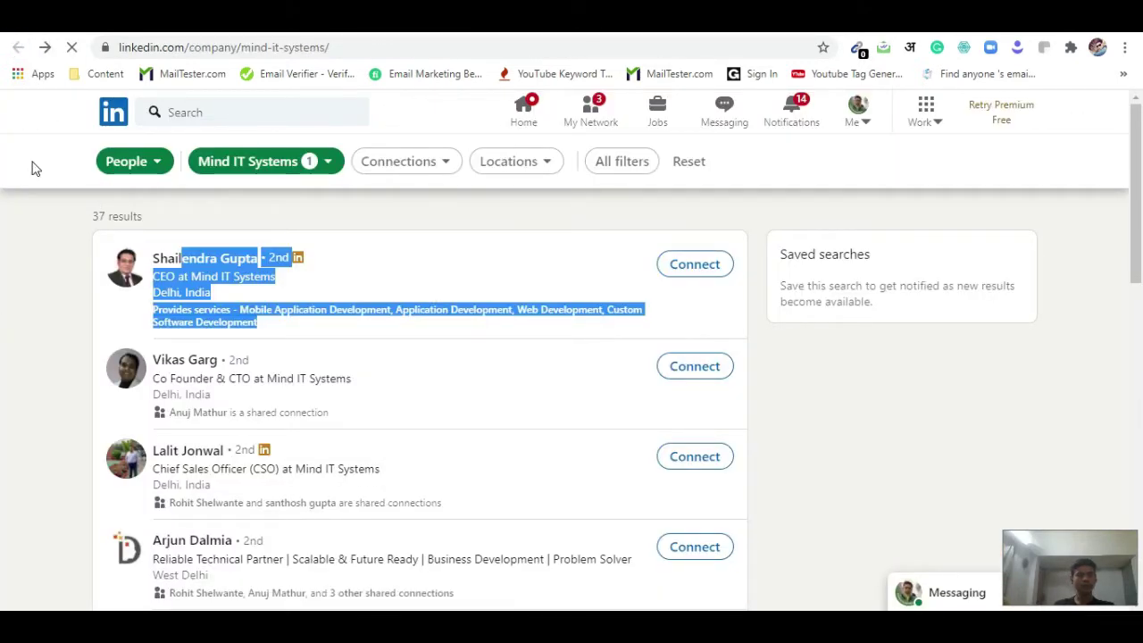
pyautogui.scroll(-2, 131, 295)
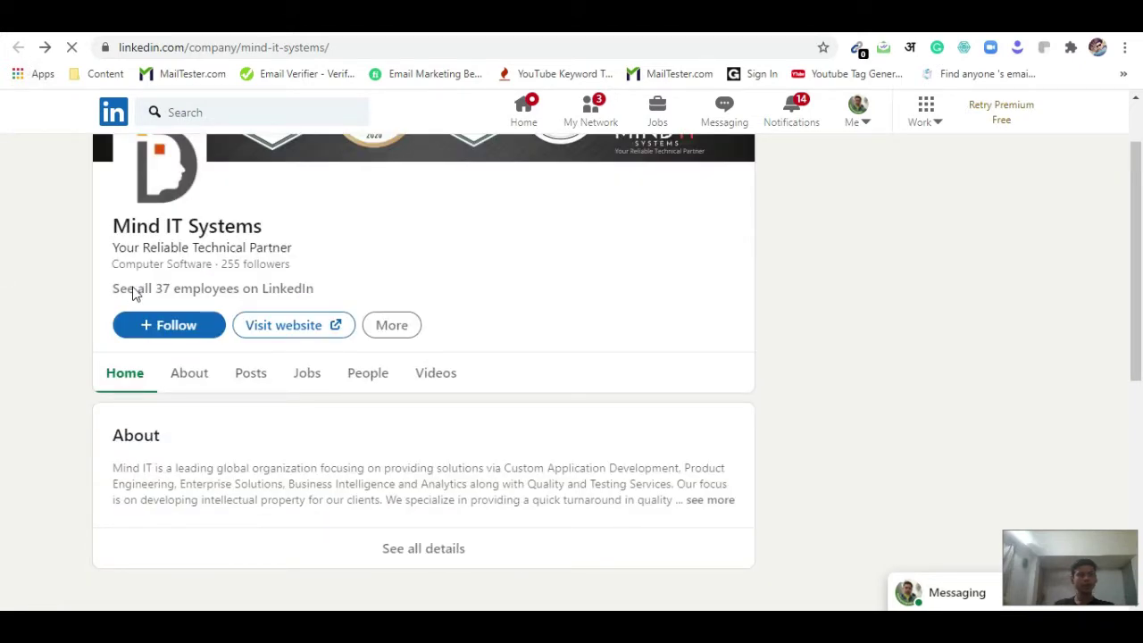
# - Copy the industry "Computer Software" from the LinkedIn company page and paste it into INDUSTRY cell F127 of the Datasheet
pyautogui.click(110, 260)
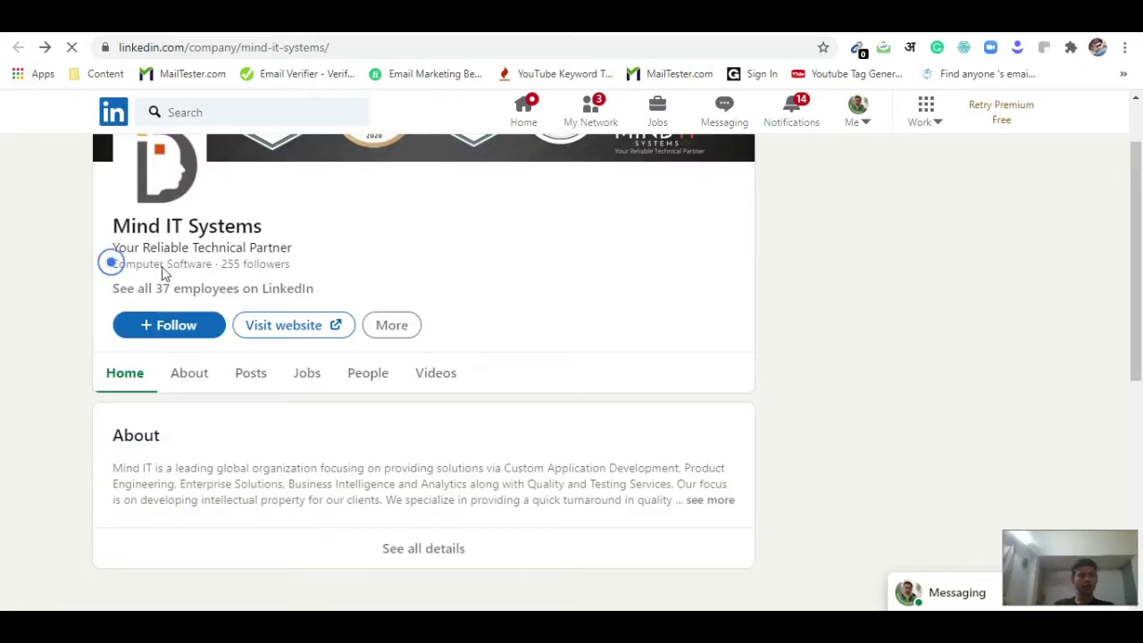
pyautogui.keyDown('shift'); pyautogui.click(218, 272); pyautogui.keyUp('shift')
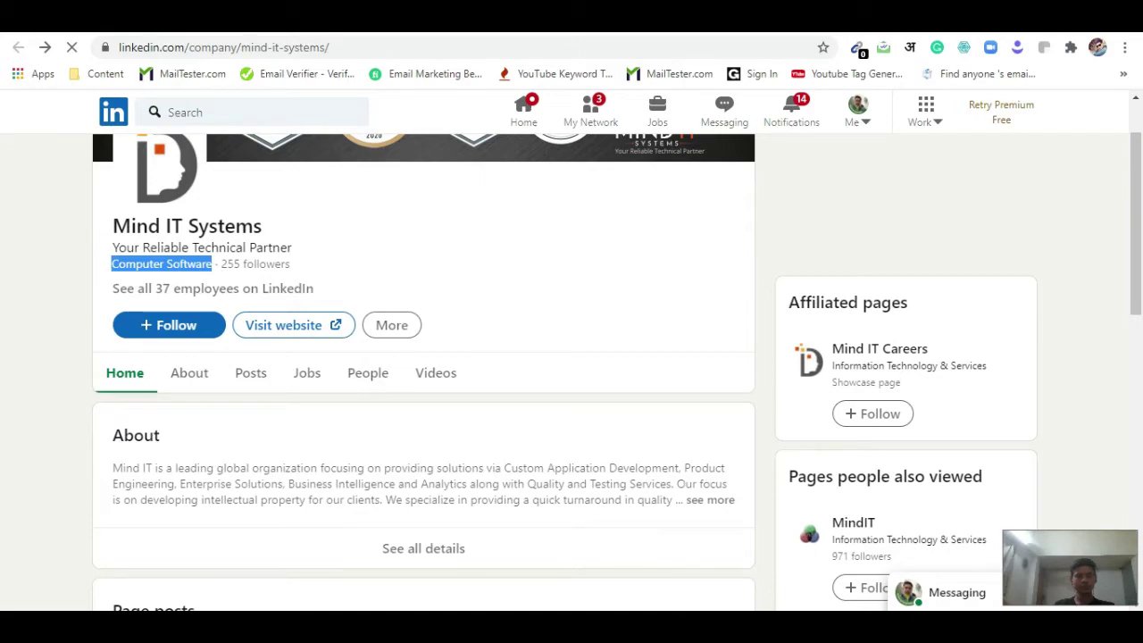
pyautogui.hotkey('ctrl', 'c')
pyautogui.hotkey('alt', 'Tab')
pyautogui.click(312, 140)
pyautogui.hotkey('ctrl', 'v')
pyautogui.press('Tab')
pyautogui.press('Tab')
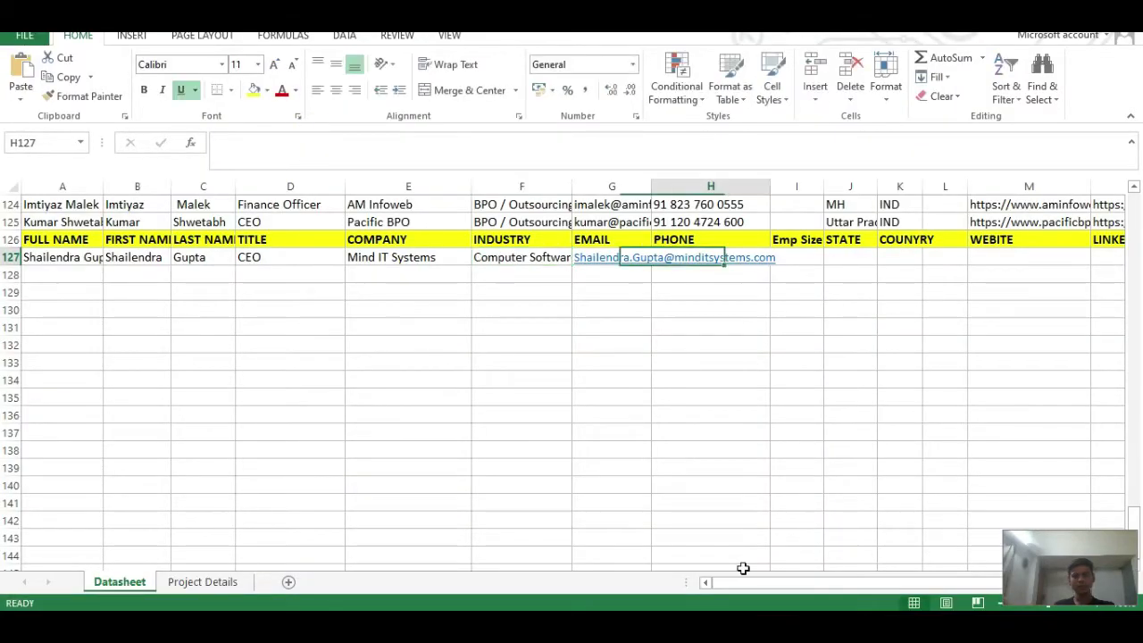
# - Return to the browser and check the contact details in the Mind IT Systems website footer for an India phone number
pyautogui.hotkey('alt', 'Tab')
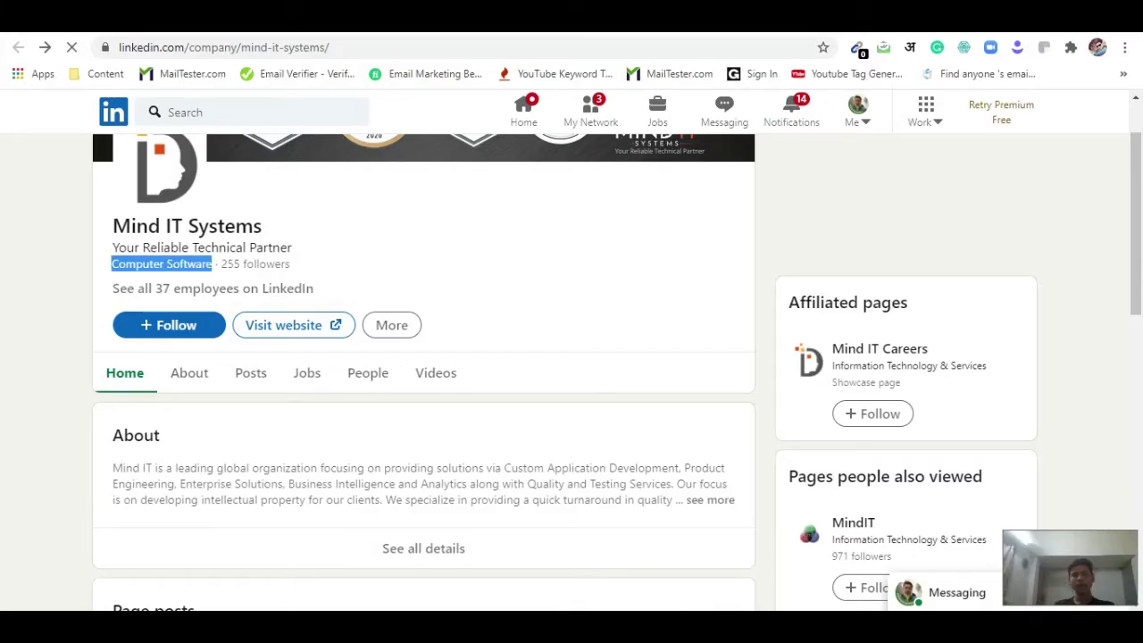
pyautogui.hotkey('alt', 'Left')
pyautogui.hotkey('alt', 'Left')
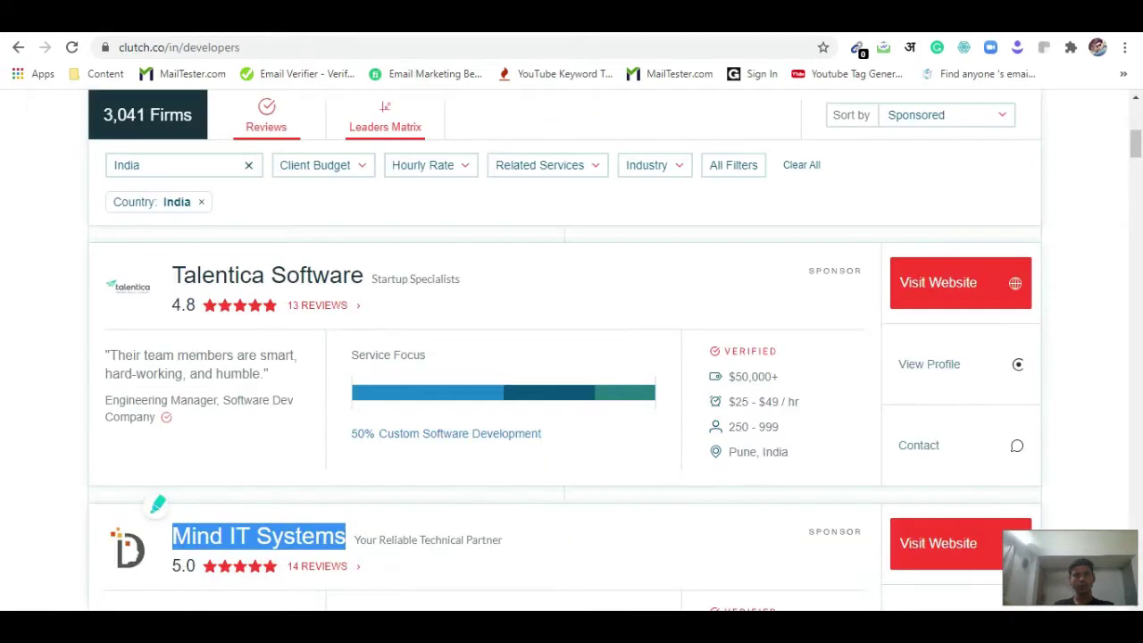
pyautogui.hotkey('alt', 'Right')
pyautogui.scroll(-8, 124, 455)
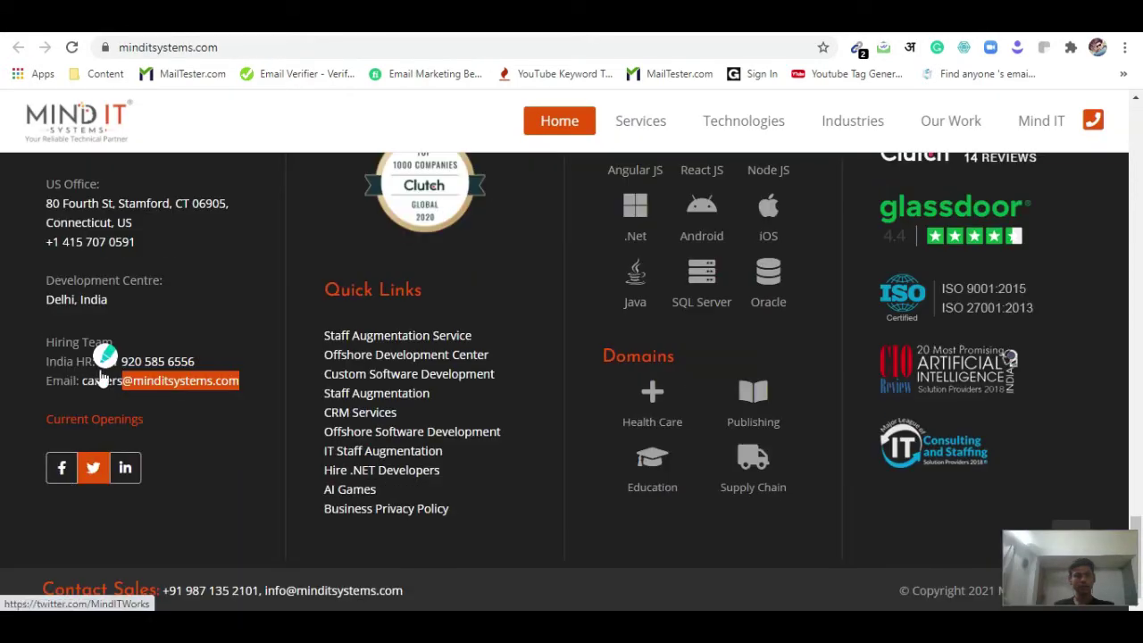
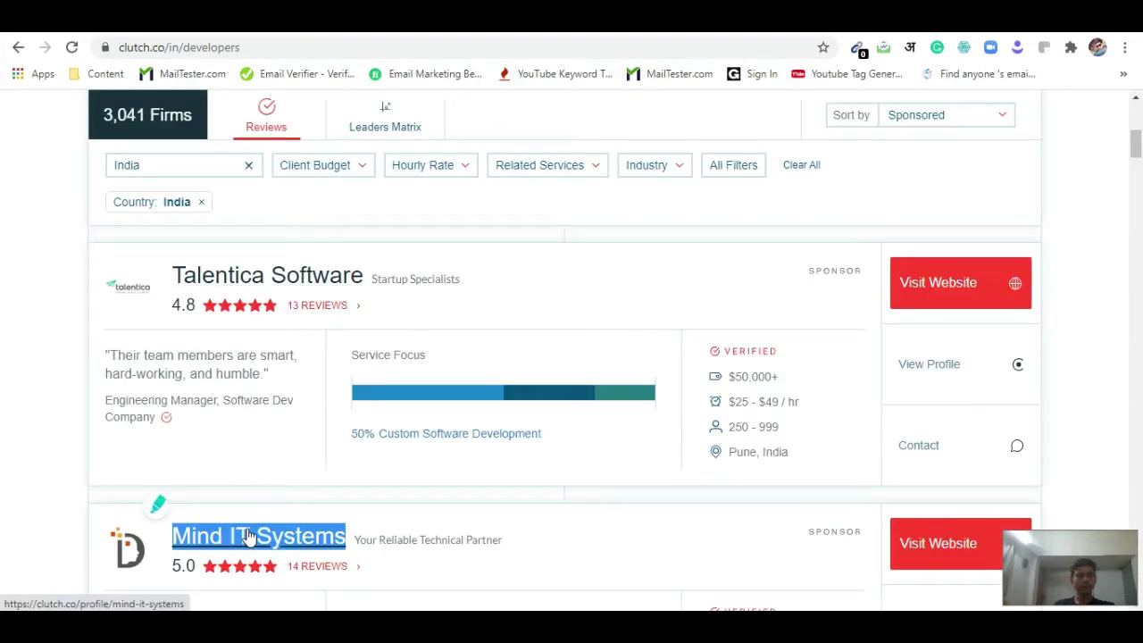
# - Copy the company name from the Clutch listing and search Google for "Mind IT Systems India hq phone number"
pyautogui.rightClick(250, 536)
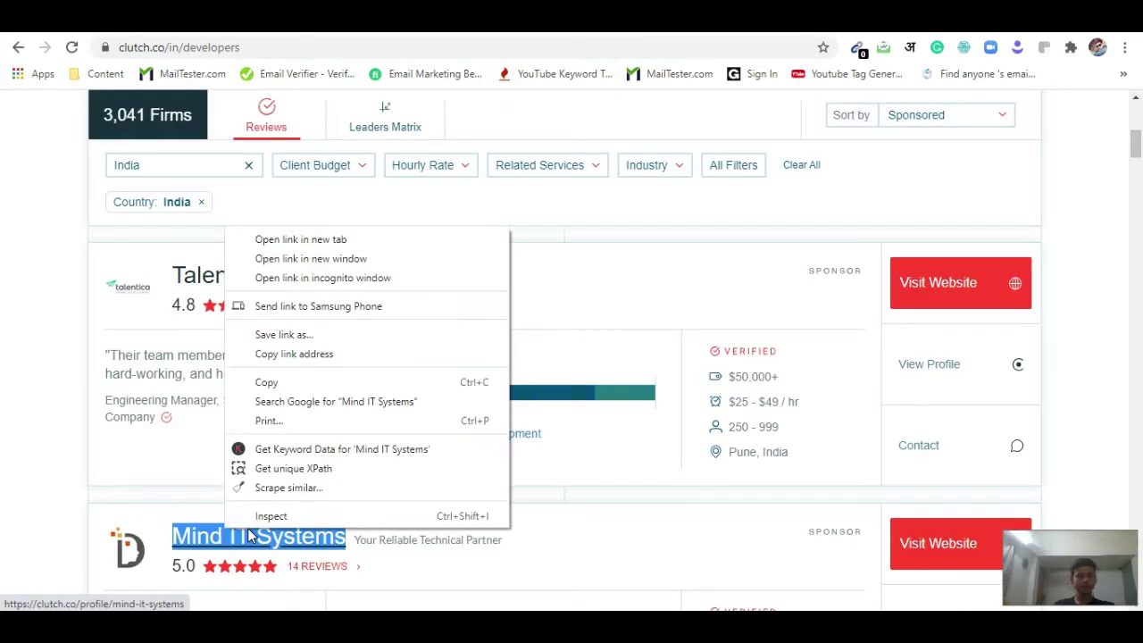
pyautogui.click(280, 384)
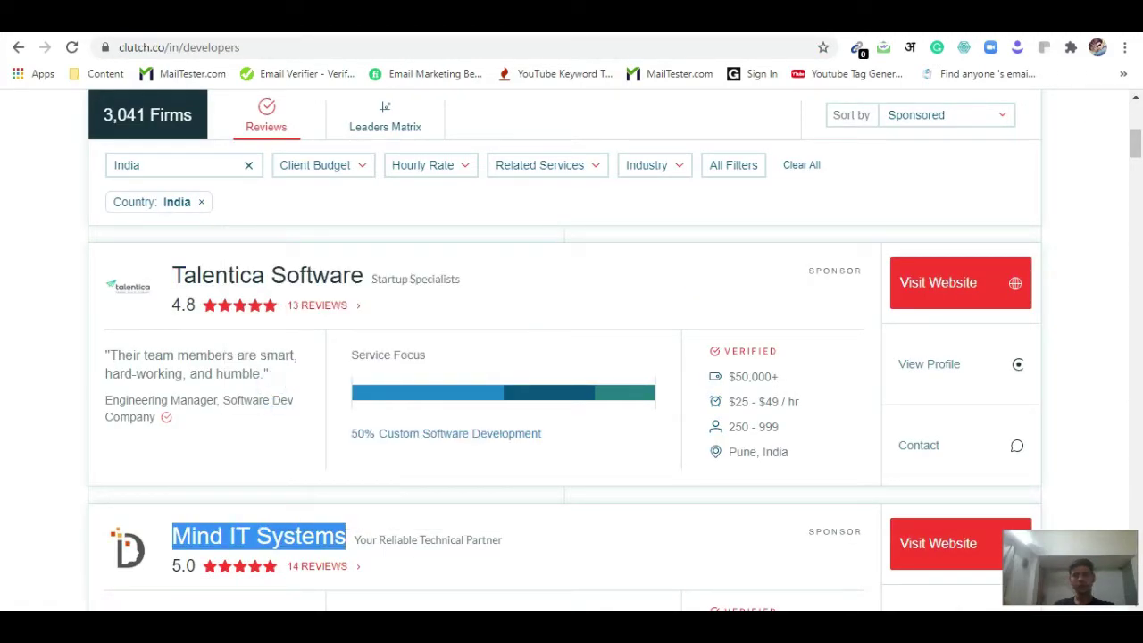
pyautogui.hotkey('ctrl', 't')
pyautogui.hotkey('ctrl', 'v')
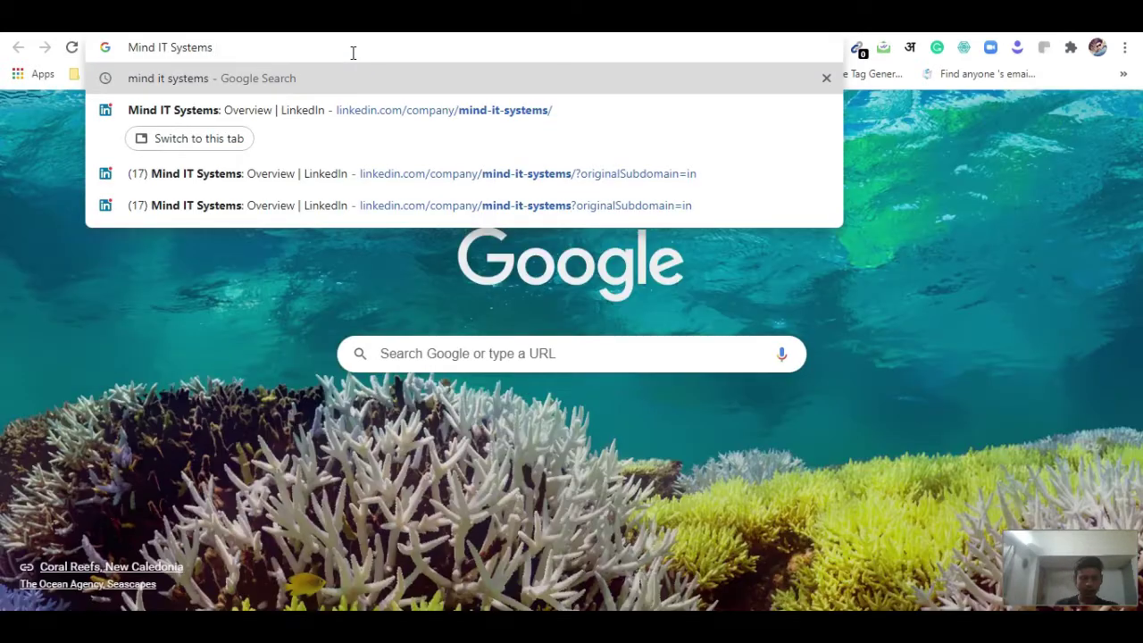
pyautogui.write('India ')
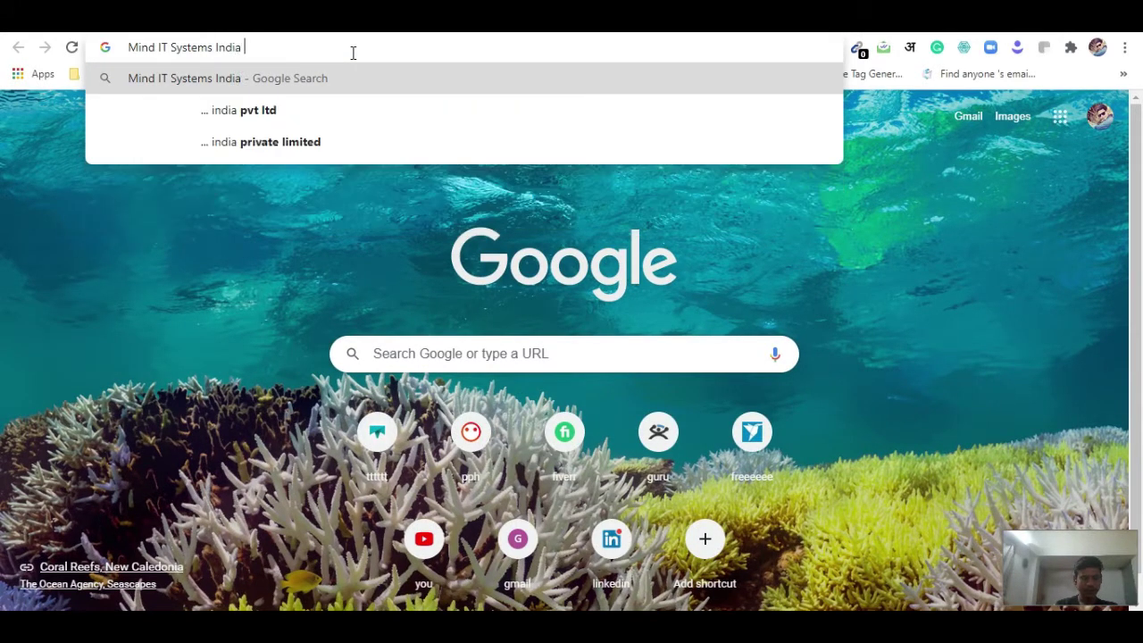
pyautogui.write('hq')
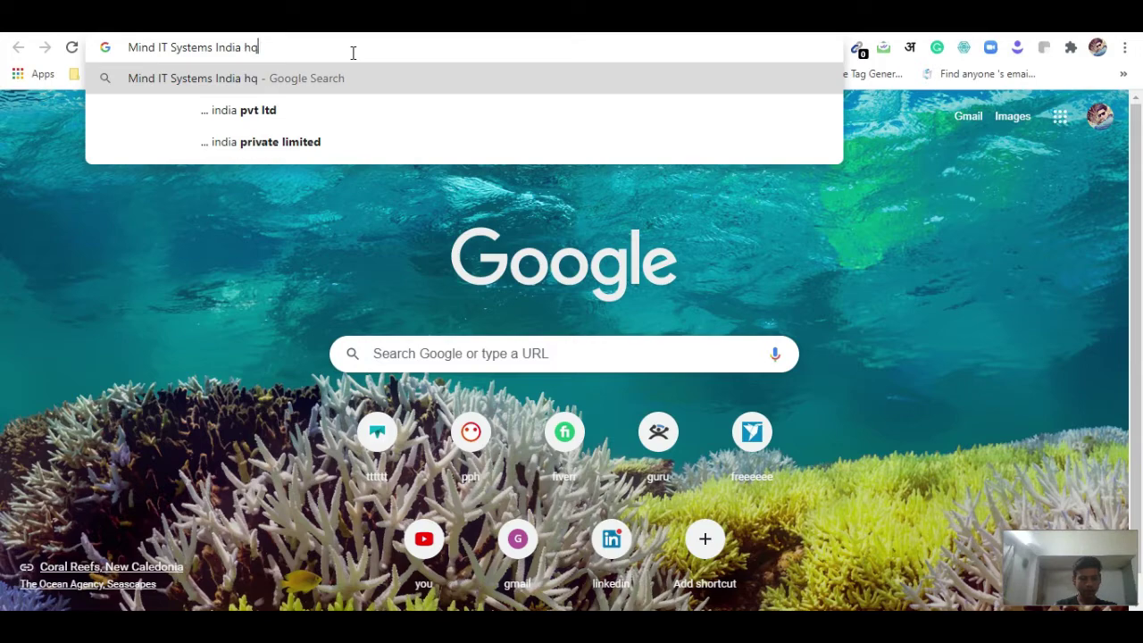
pyautogui.write(' phone n')
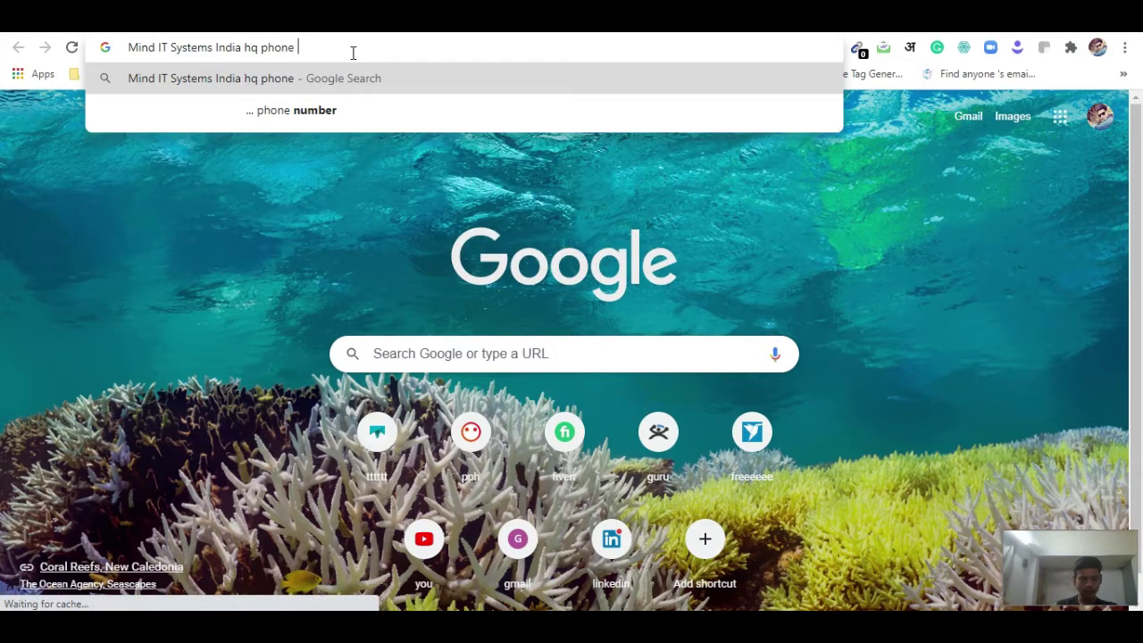
pyautogui.write('umber')
pyautogui.press('Return')
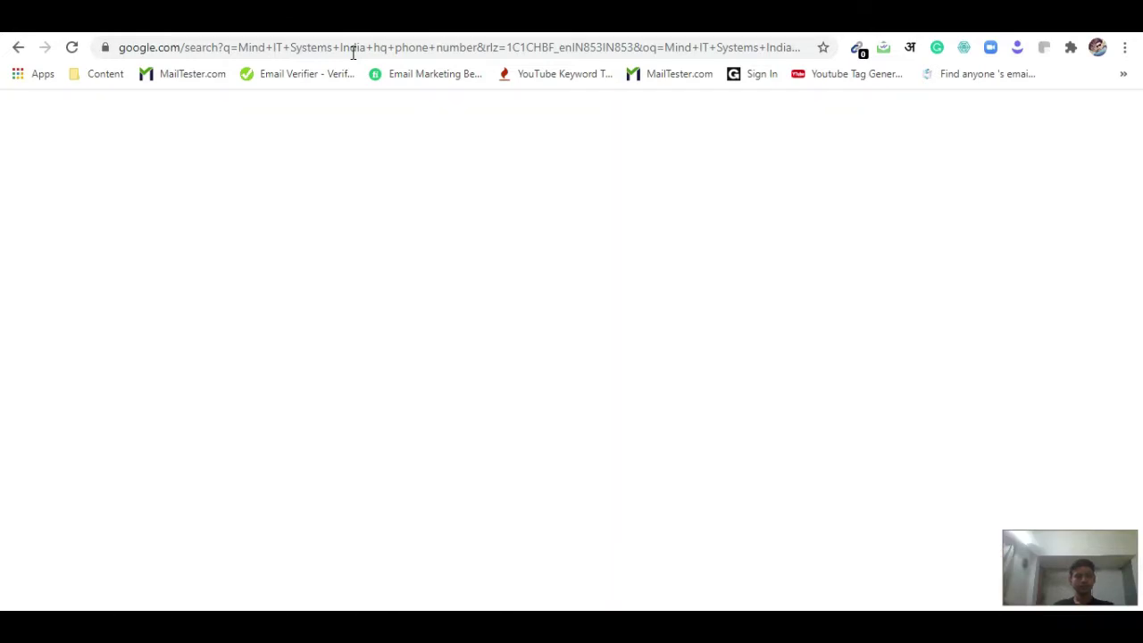
# - Copy the India phone number from the Contact - Mind IT Systems search result and paste it into PHONE cell H127
pyautogui.scroll(-2, 7, 290)
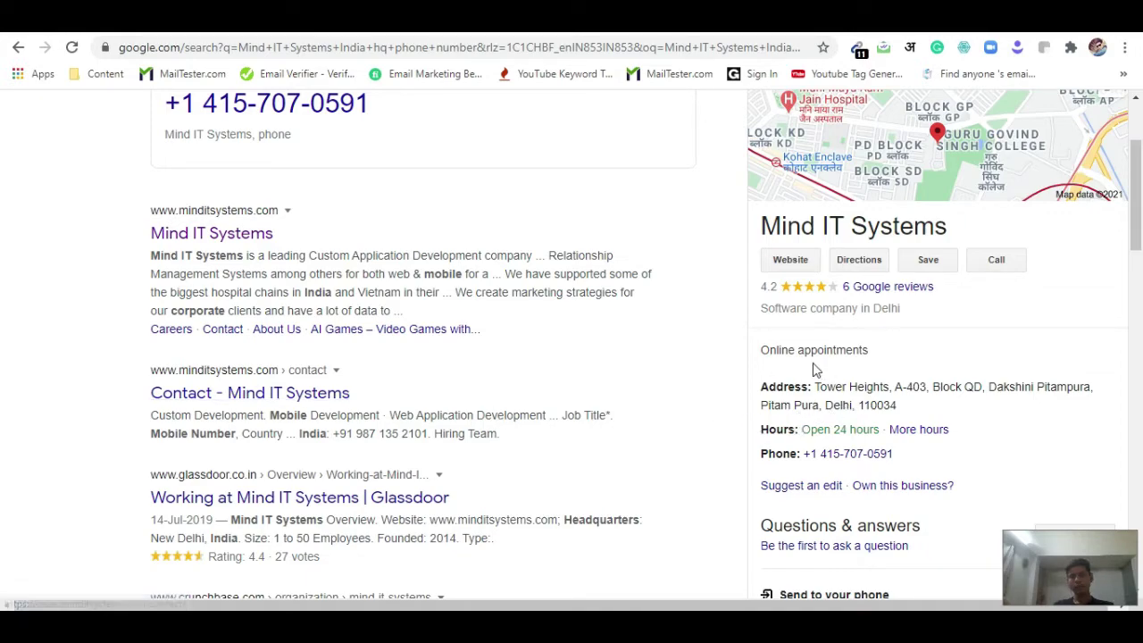
pyautogui.scroll(-1, 845, 441)
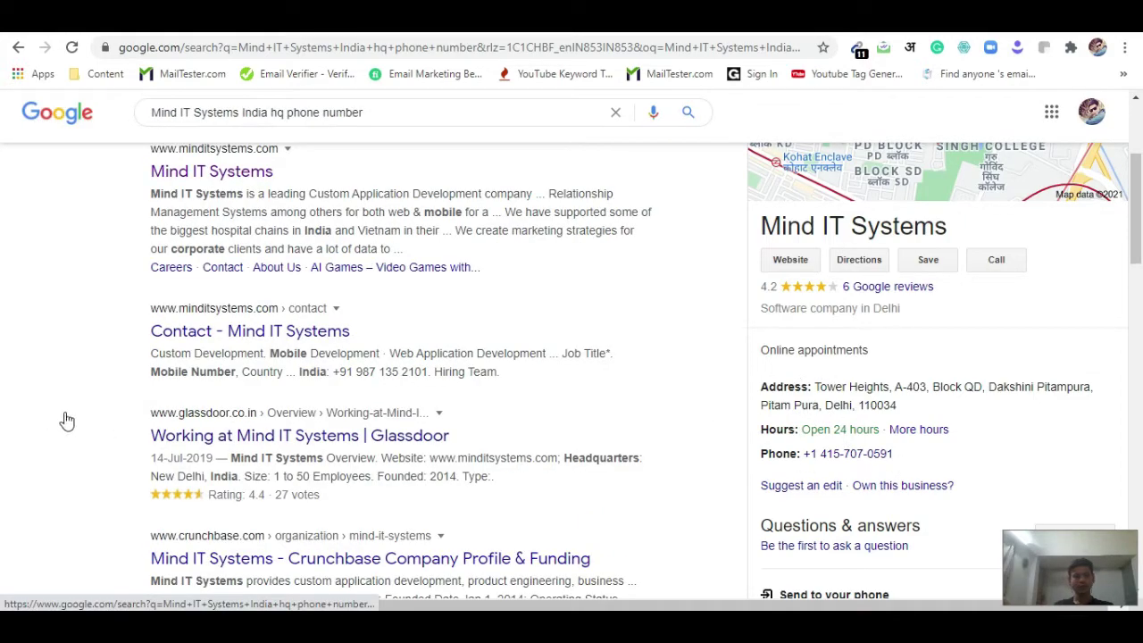
pyautogui.click(253, 414)
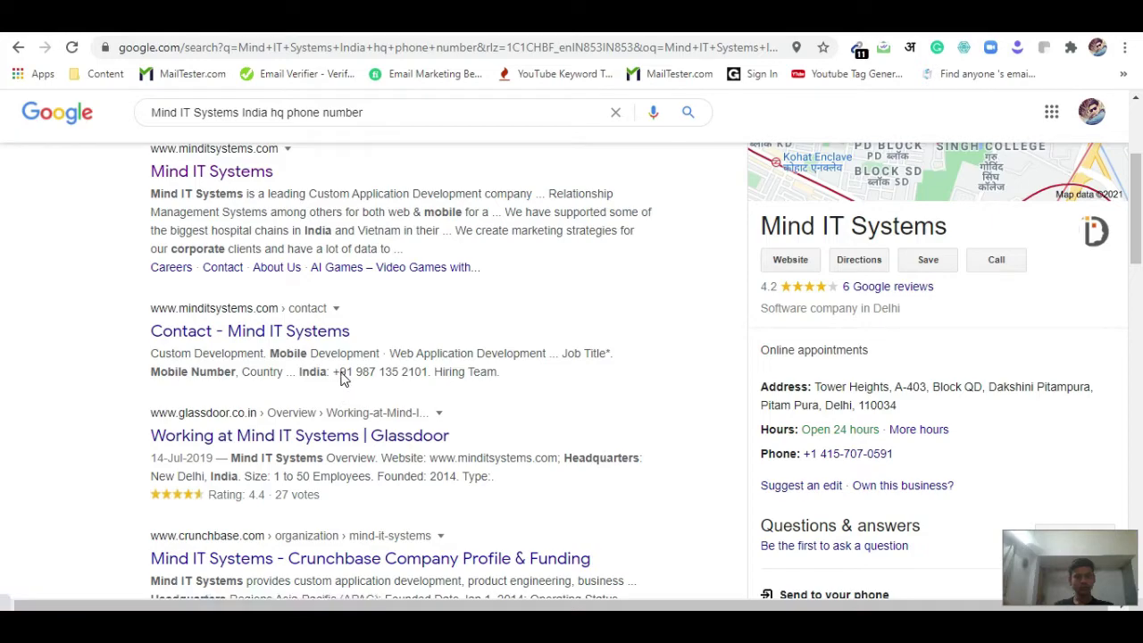
pyautogui.moveTo(339, 372); pyautogui.dragTo(431, 375)
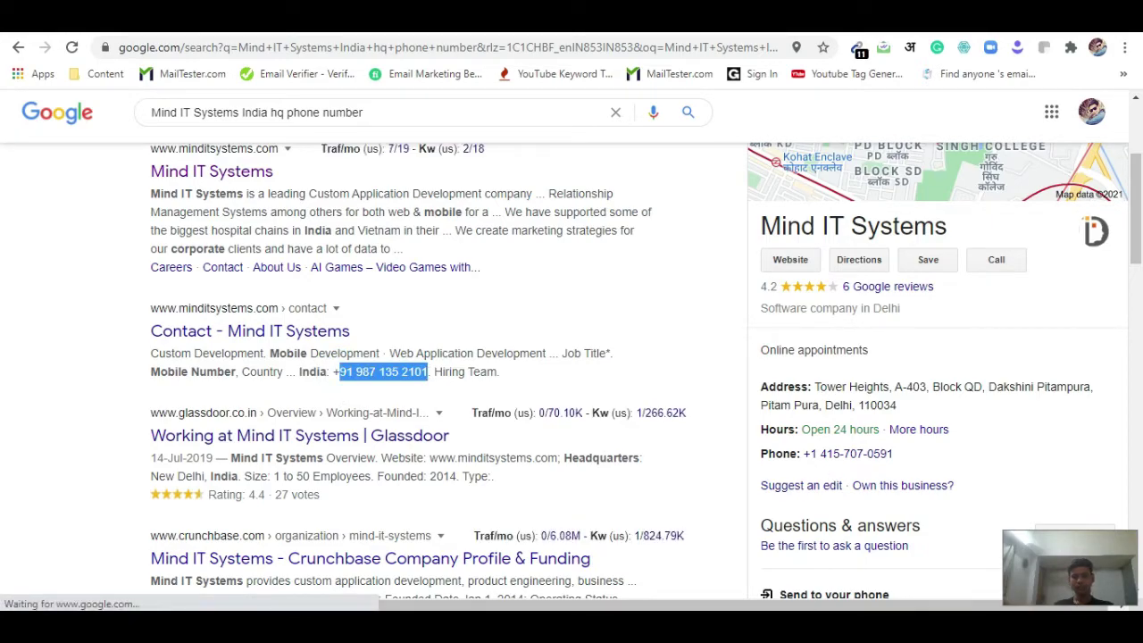
pyautogui.hotkey('ctrl', 'c')
pyautogui.hotkey('alt', 'Tab')
pyautogui.click(290, 143)
pyautogui.hotkey('ctrl', 'v')
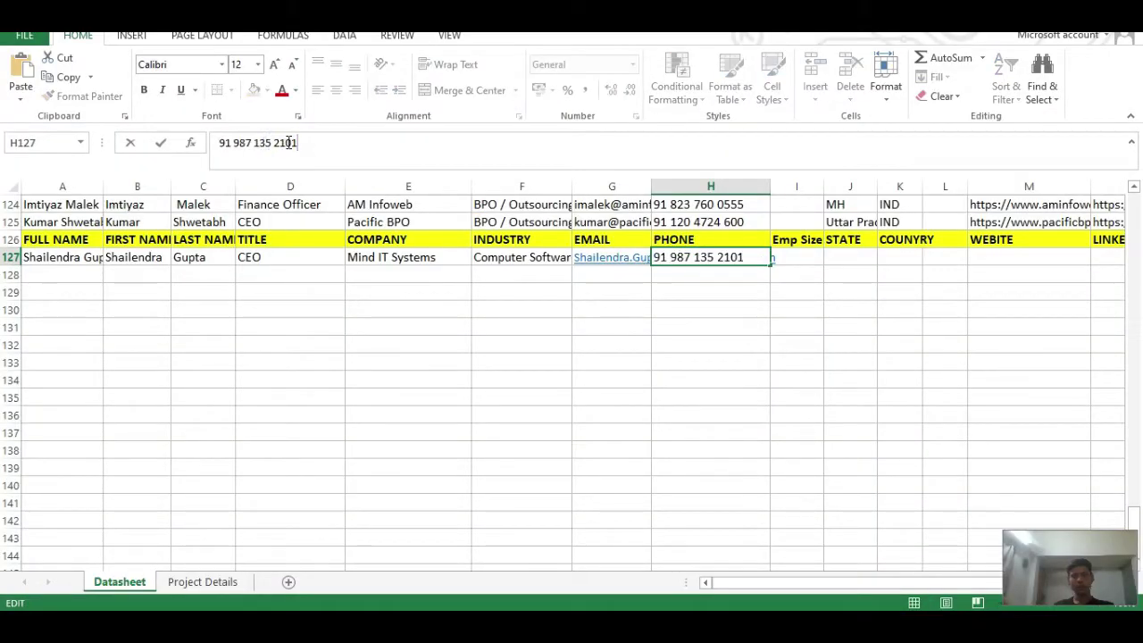
pyautogui.press('Tab')
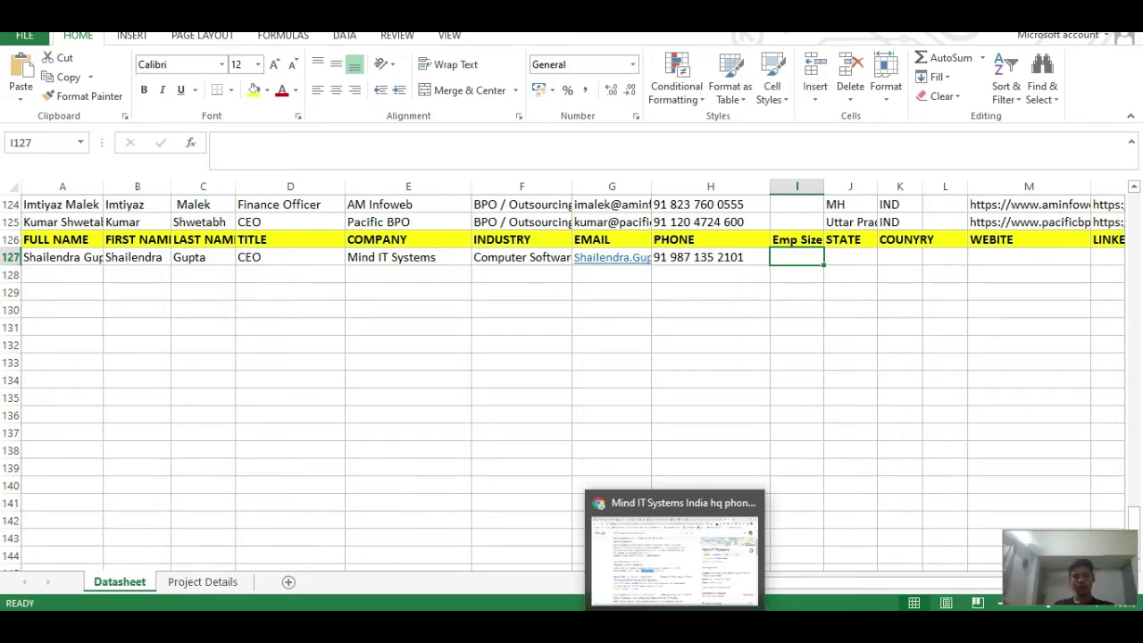
# - Return to the browser and check the employee count on the Mind IT Systems LinkedIn company page
pyautogui.click(674, 627)
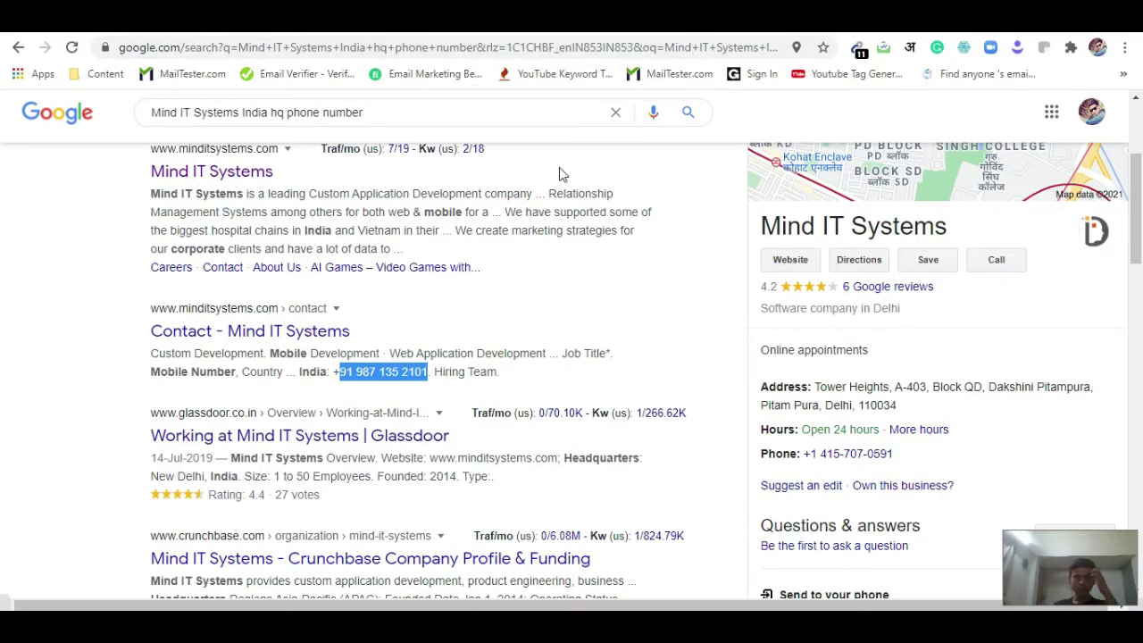
pyautogui.click(526, 18)
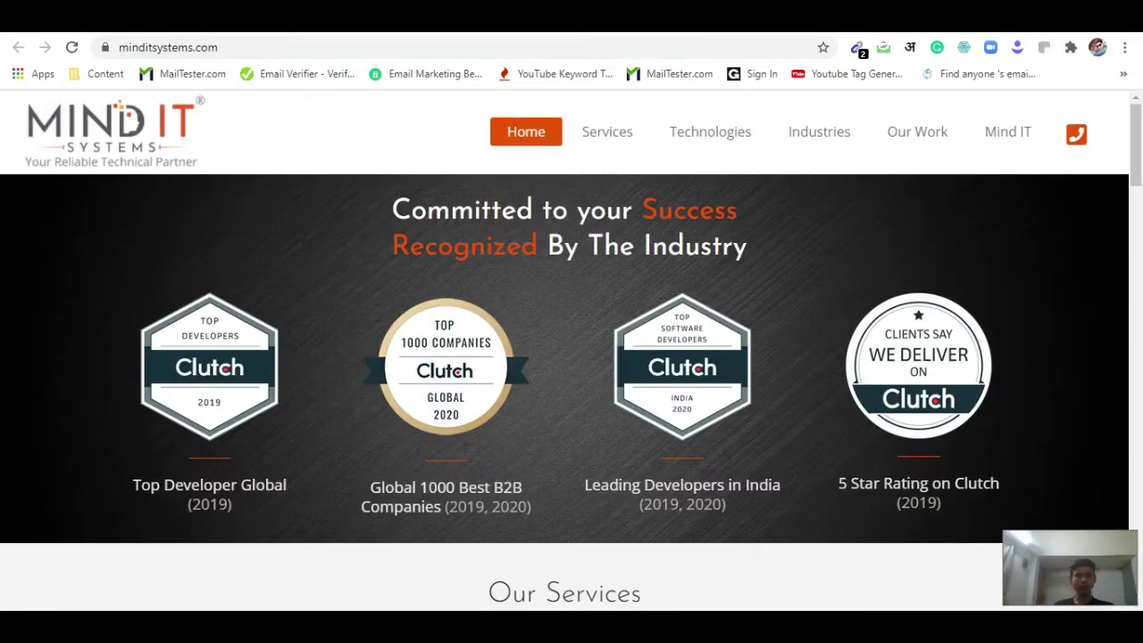
pyautogui.hotkey('ctrl', 'Tab')
pyautogui.hotkey('ctrl', 'Tab')
pyautogui.hotkey('ctrl', 'Tab')
pyautogui.hotkey('ctrl', 'Tab')
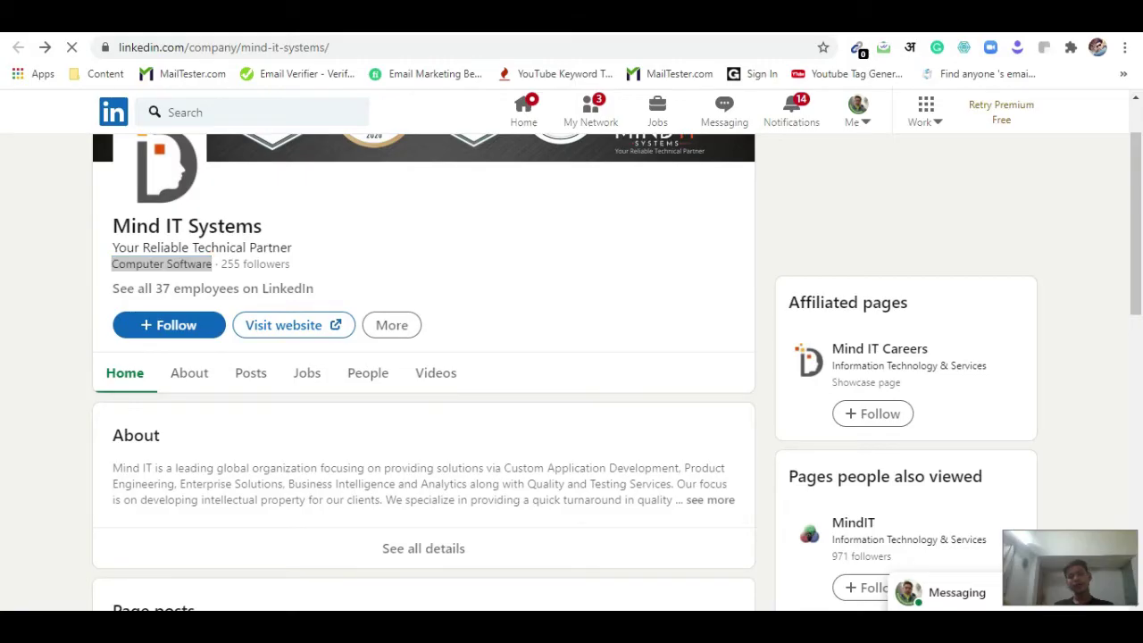
# - Widen the Emp Size column slightly in the Datasheet and enter 37 in cell I127
pyautogui.hotkey('alt', 'Tab')
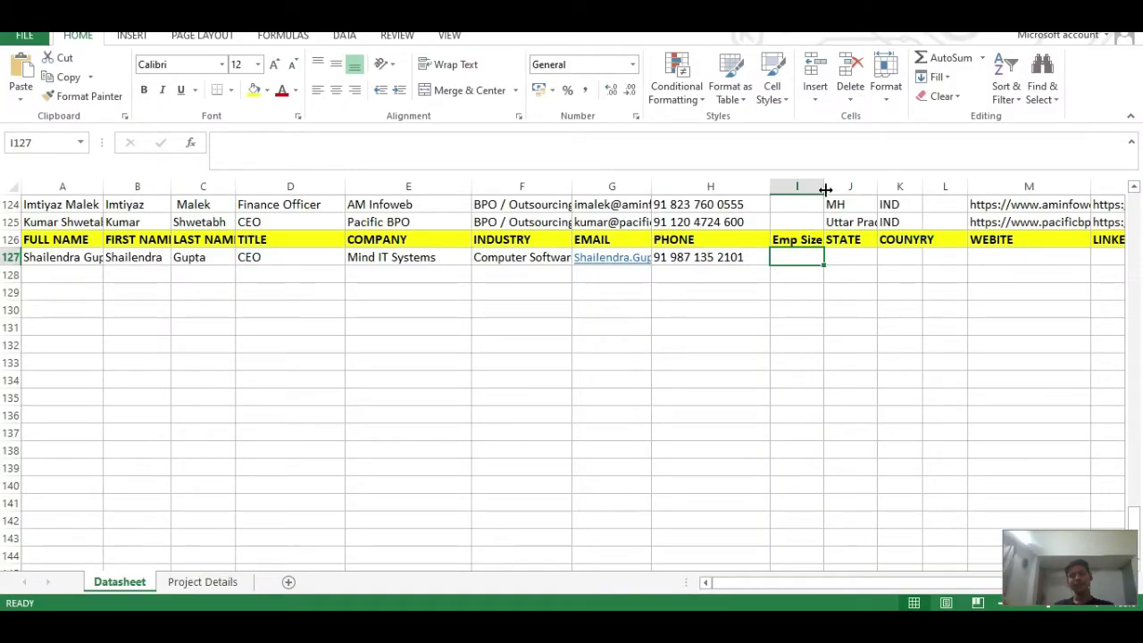
pyautogui.moveTo(825, 189); pyautogui.dragTo(841, 189)
pyautogui.click(448, 157)
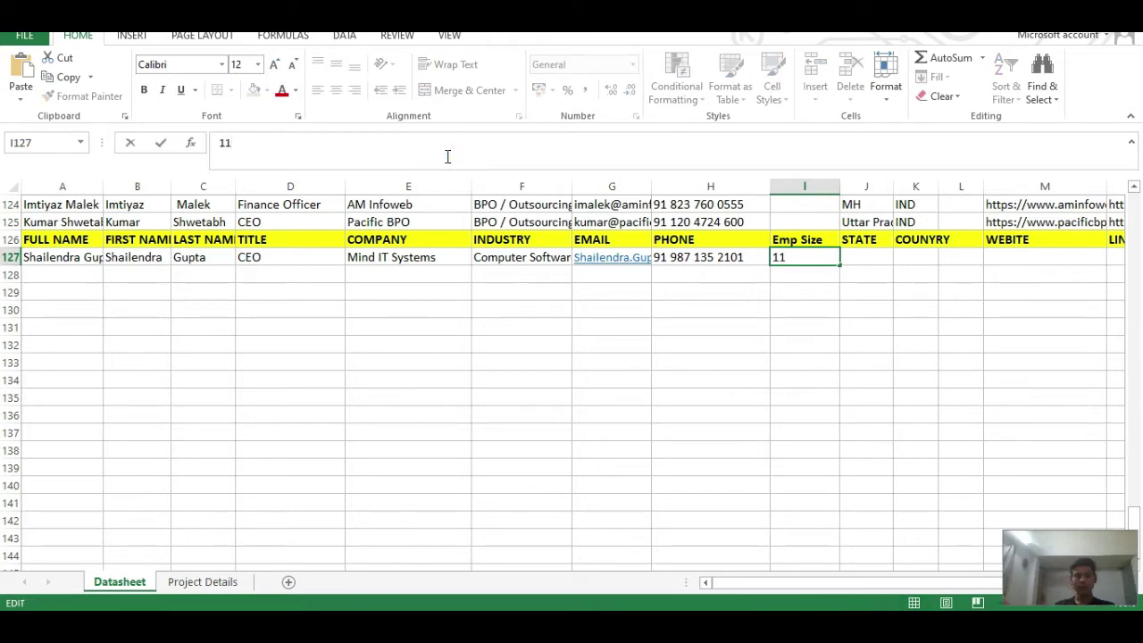
pyautogui.press('BackSpace')
pyautogui.press('BackSpace')
pyautogui.press('Tab')
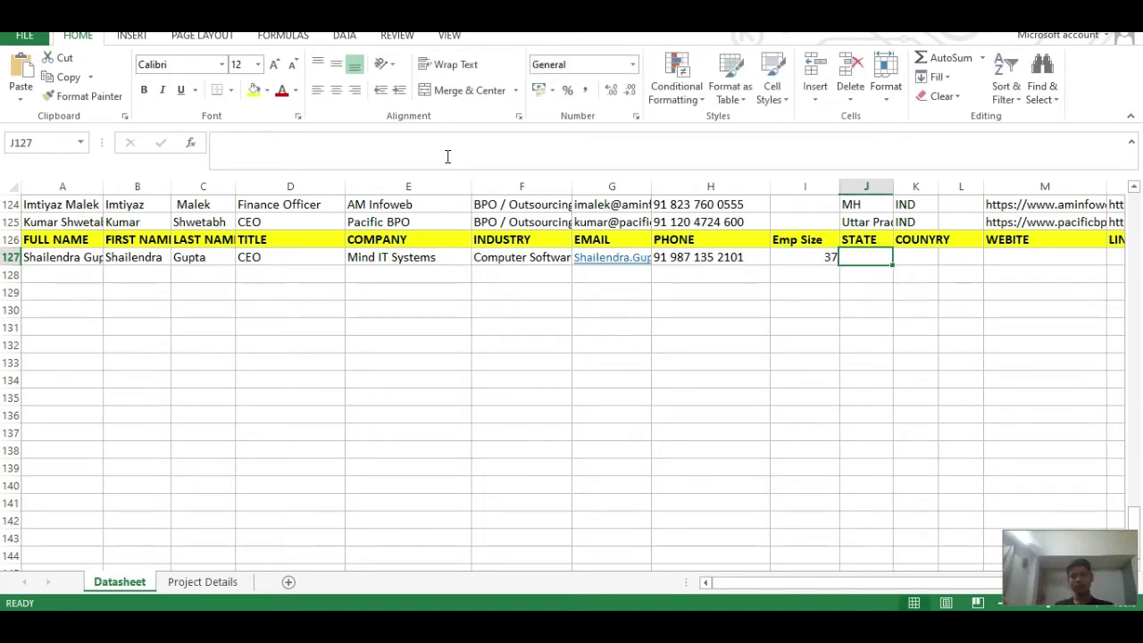
# - Check the company's Indian location in its website footer and enter "Delhi" in STATE cell J127 of the Datasheet
pyautogui.hotkey('alt', 'Tab')
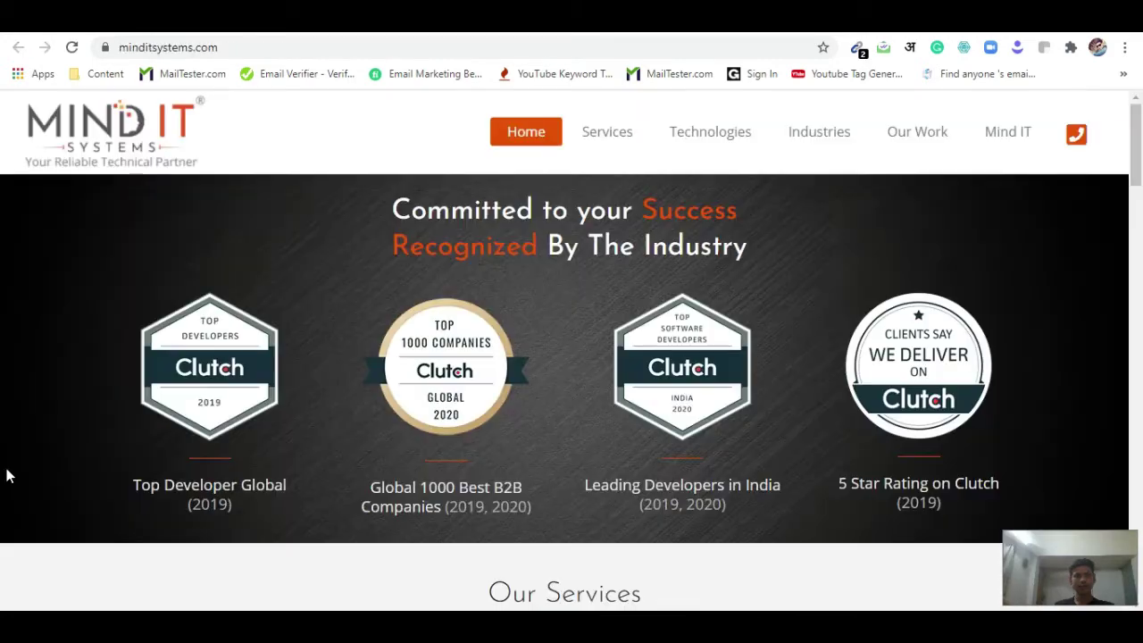
pyautogui.scroll(-15, 7, 478)
pyautogui.scroll(-10, 7, 479)
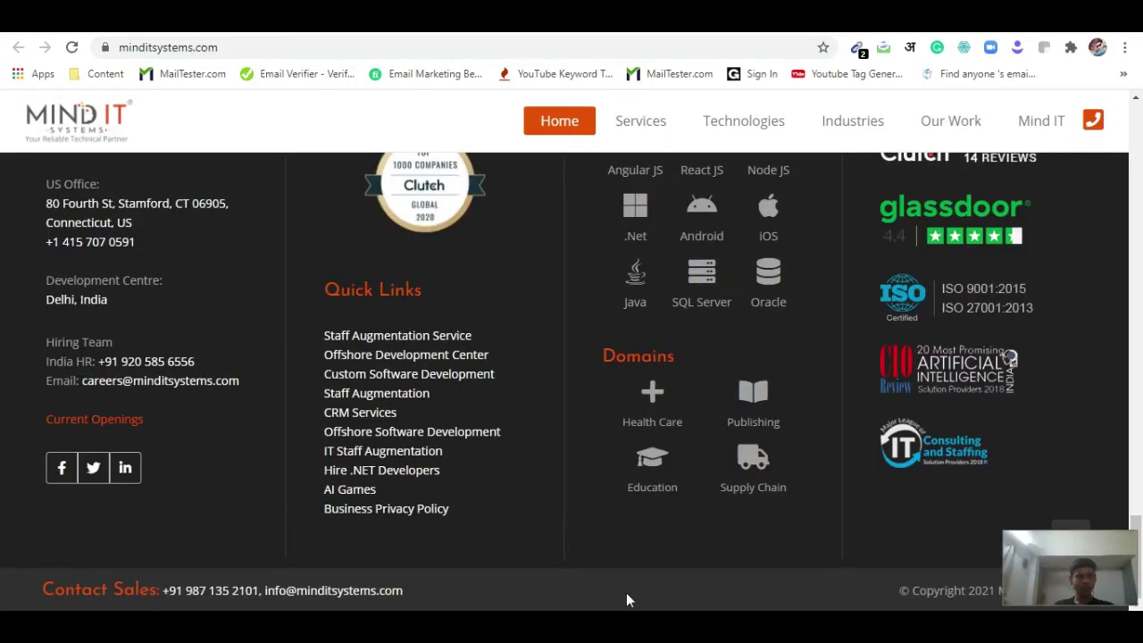
pyautogui.click(827, 610)
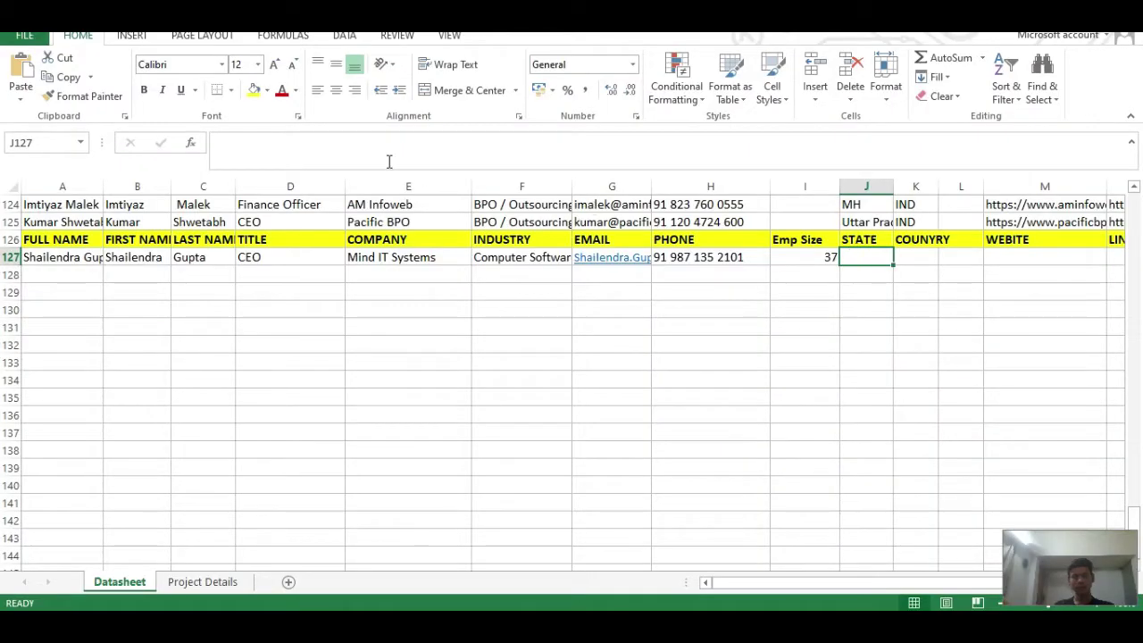
pyautogui.click(388, 161)
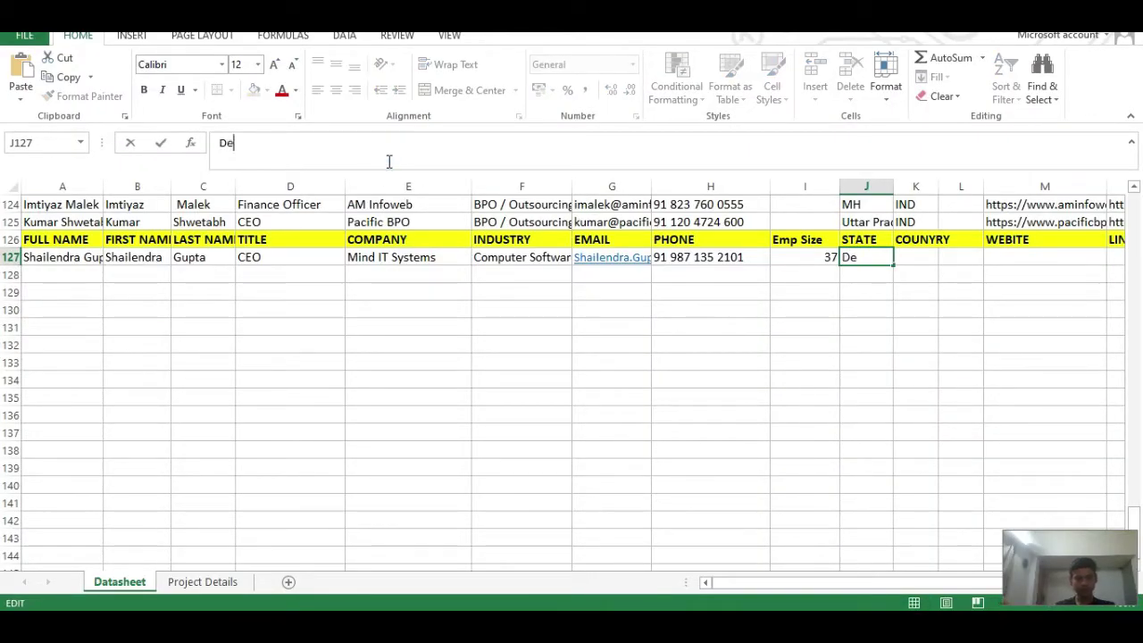
pyautogui.press('Tab')
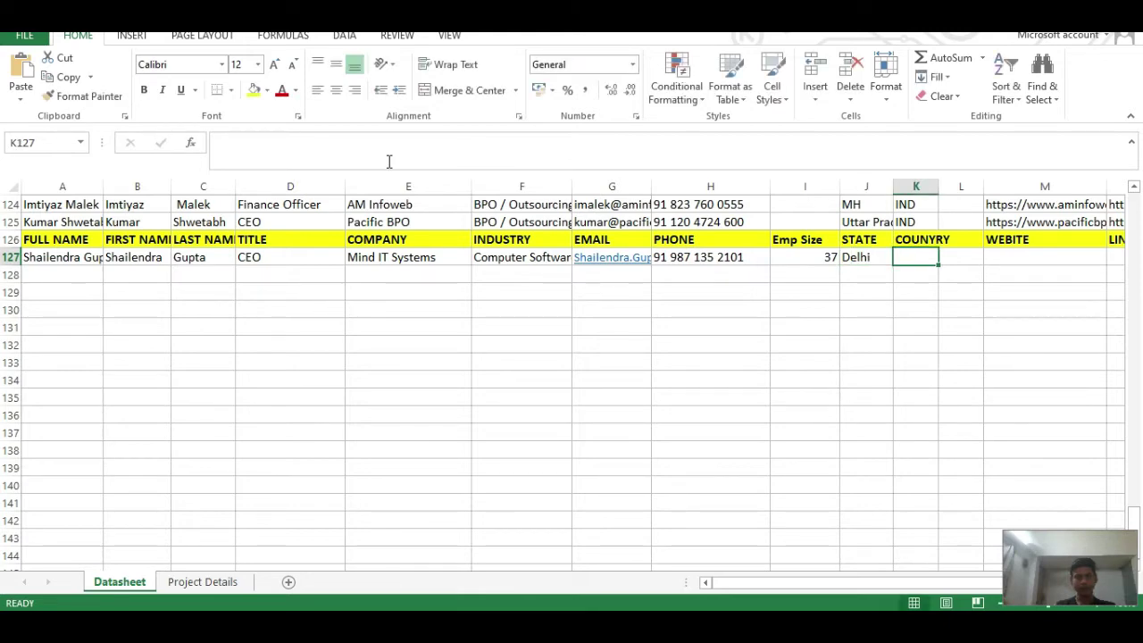
# - Enter "IND" in COUNYRY cell K127 and copy the Mind IT Systems website address from the browser into WEBITE cell M127
pyautogui.write('INID')
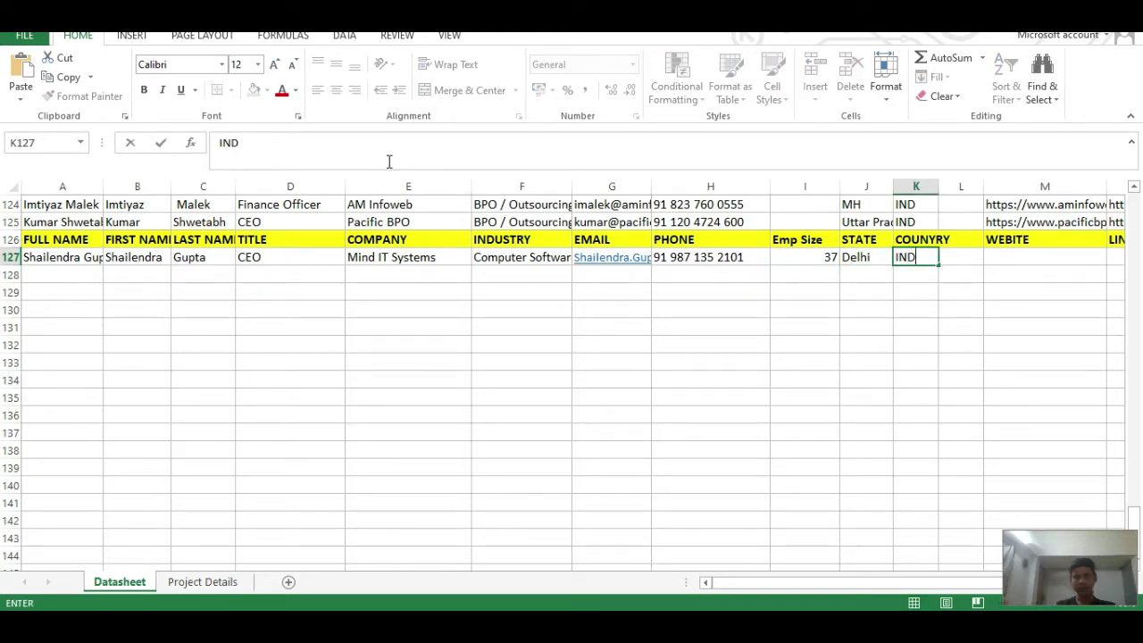
pyautogui.press('Tab')
pyautogui.click(1029, 260)
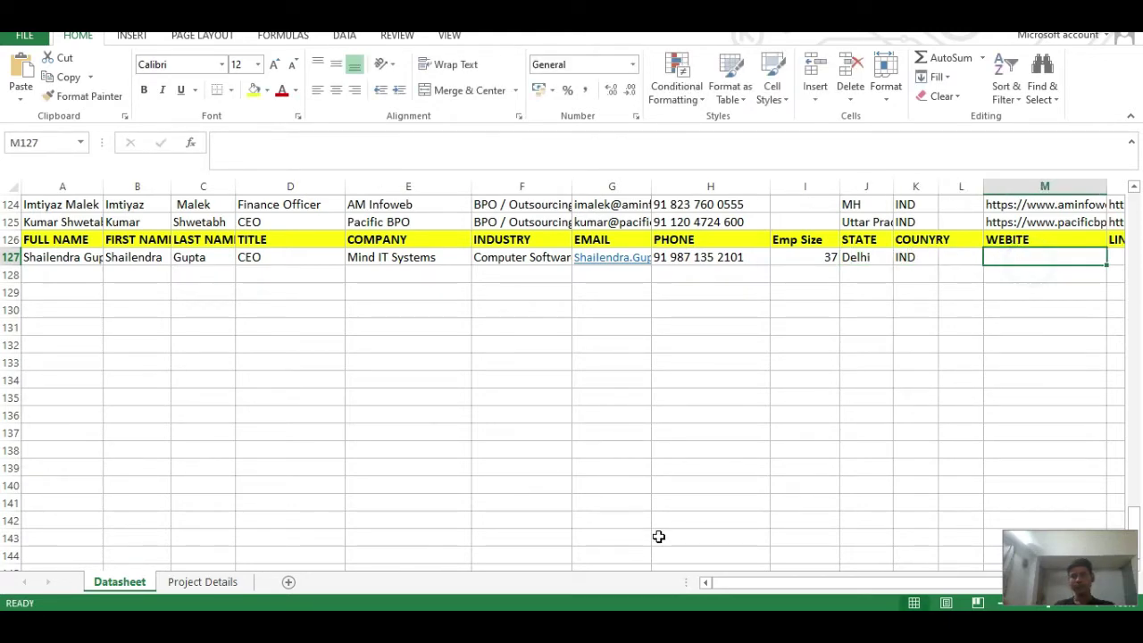
pyautogui.hotkey('alt', 'Tab')
pyautogui.click(250, 46)
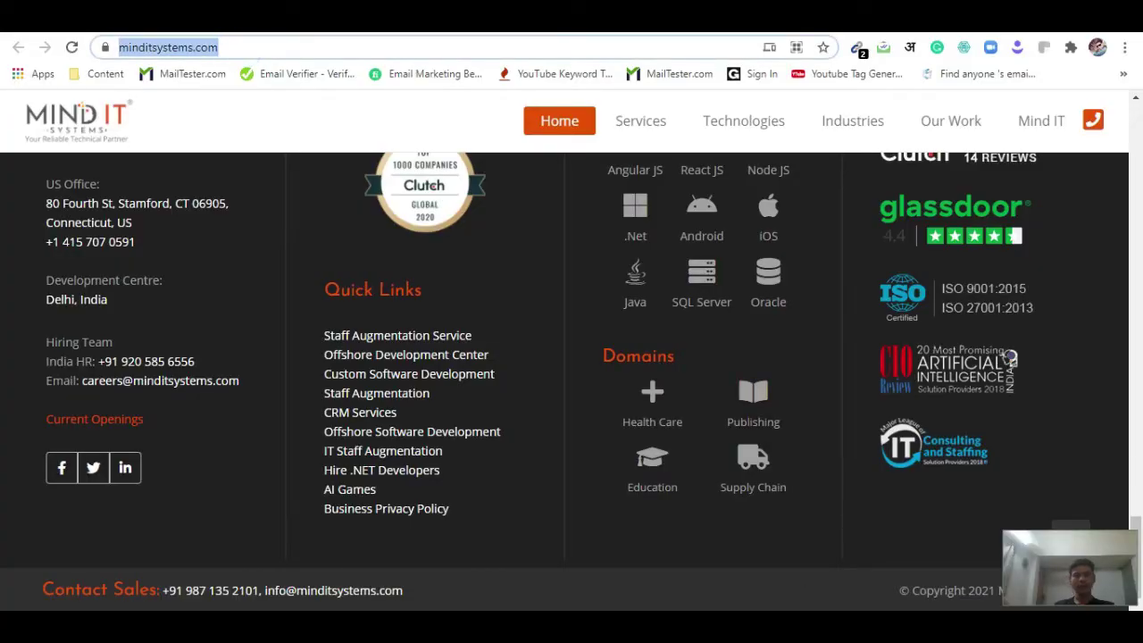
pyautogui.hotkey('ctrl', 'c')
pyautogui.hotkey('alt', 'Tab')
pyautogui.hotkey('ctrl', 'v')
pyautogui.press('Tab')
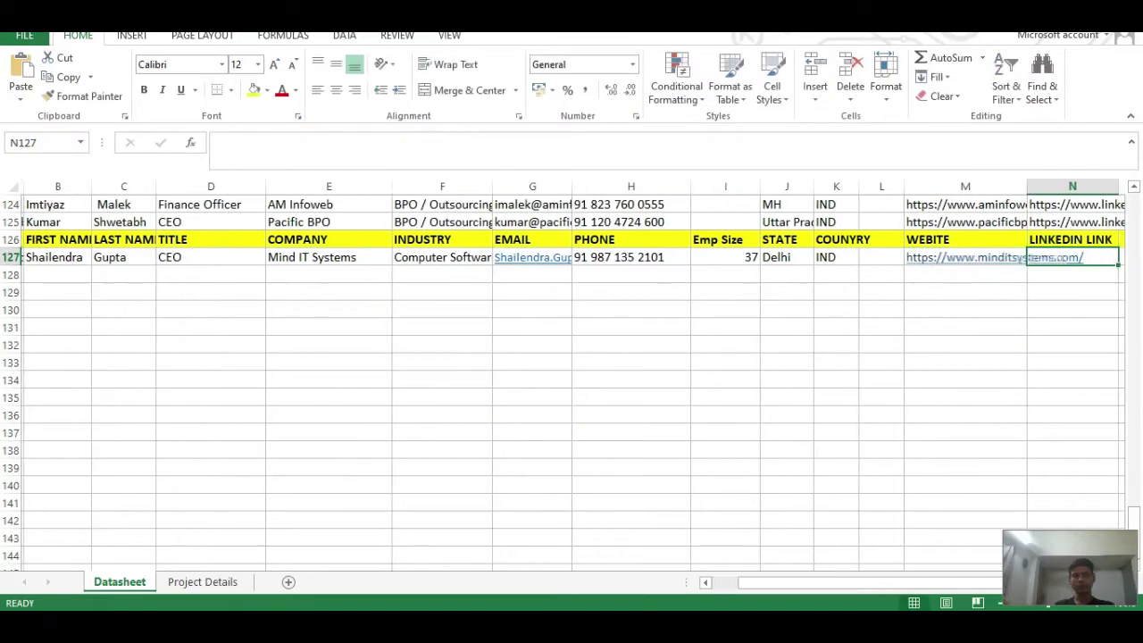
# - Copy the CEO's LinkedIn profile URL from the browser and paste it into LINKEDIN LINK cell N127 of the Datasheet
pyautogui.hotkey('alt', 'Tab')
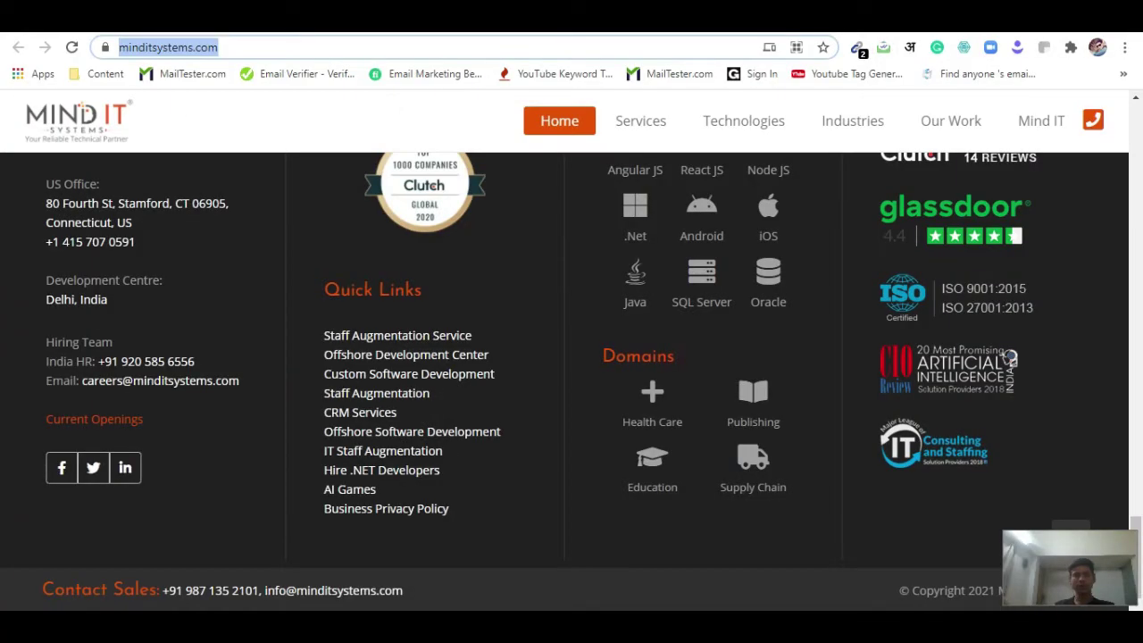
pyautogui.hotkey('alt', 'Left')
pyautogui.click(213, 288)
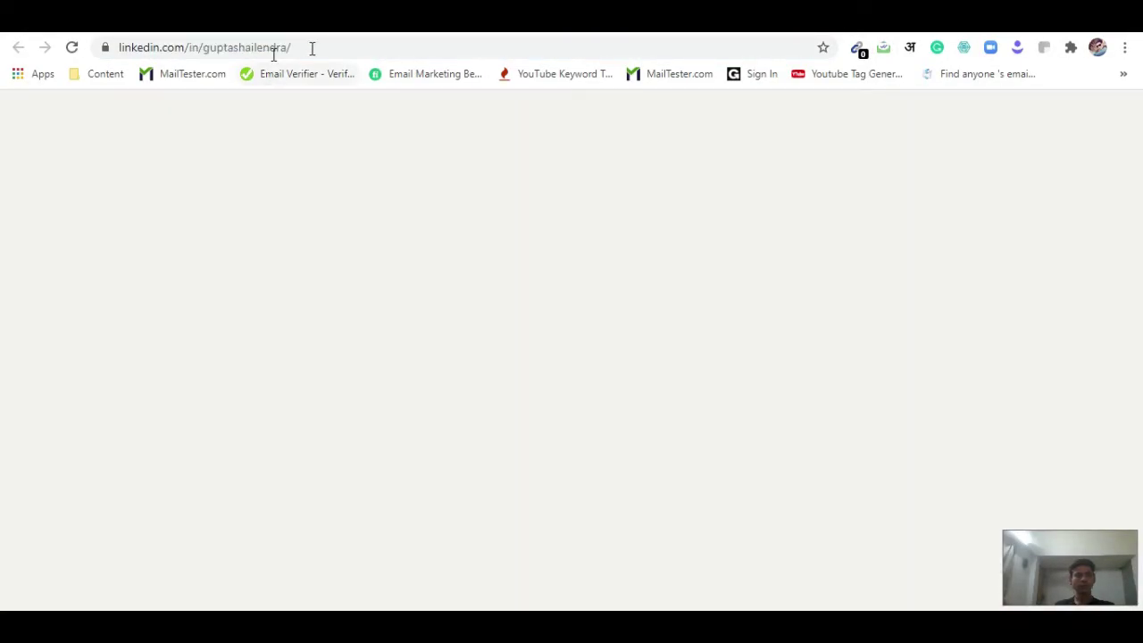
pyautogui.click(311, 46)
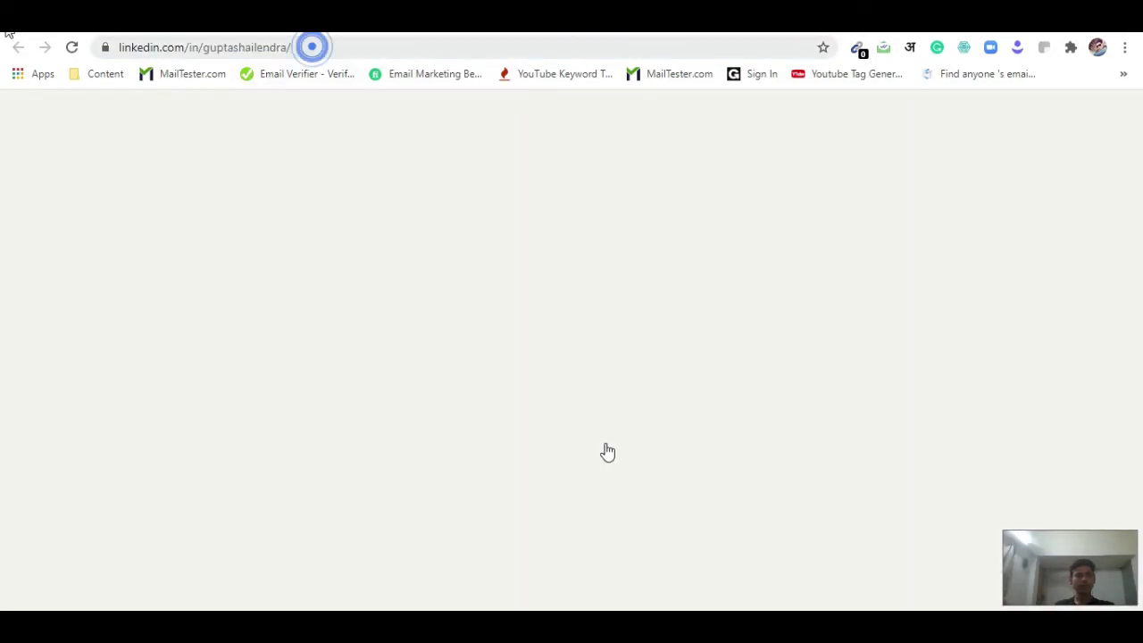
pyautogui.hotkey('ctrl', 'c')
pyautogui.hotkey('alt', 'Tab')
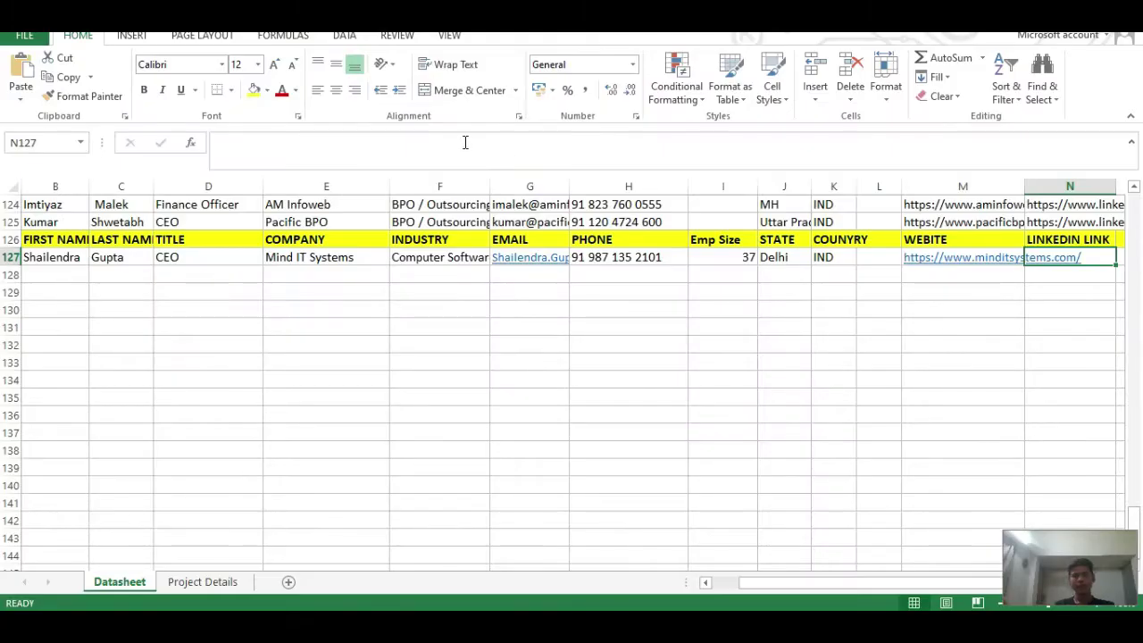
pyautogui.hotkey('ctrl', 'v')
pyautogui.click(479, 325)
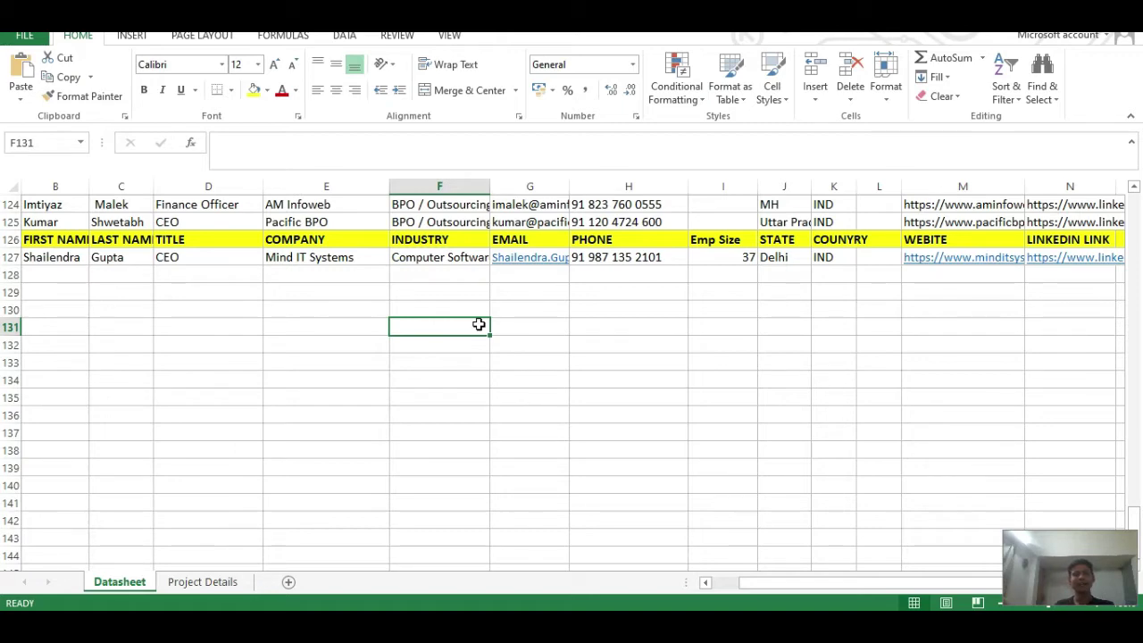
pyautogui.click(426, 293)
pyautogui.click(420, 275)
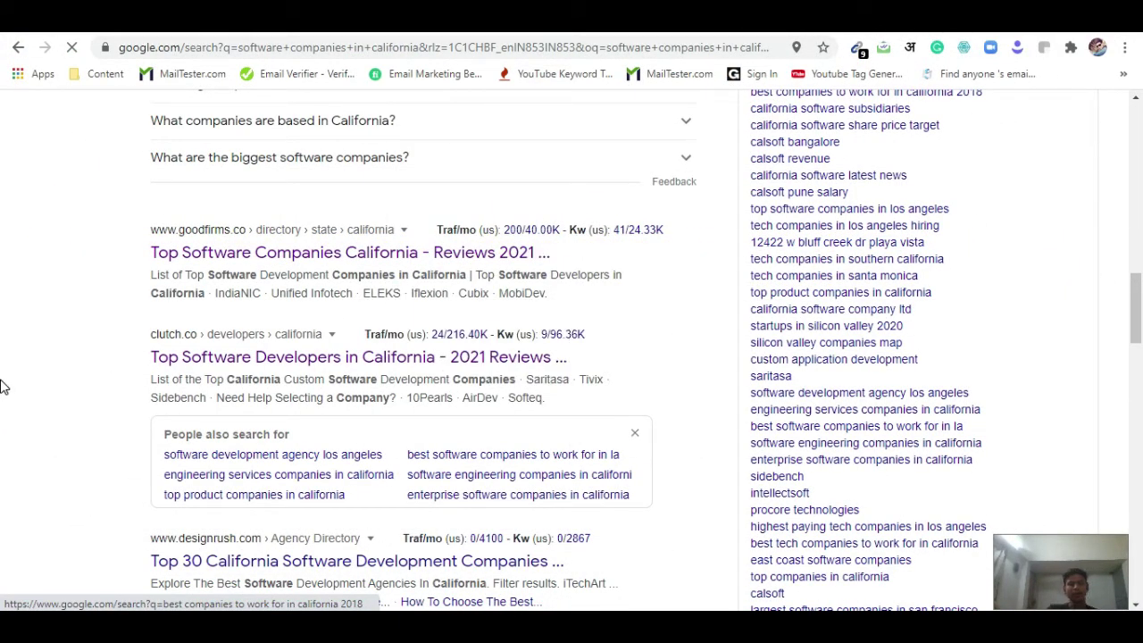
# - Review the Google results for "software companies in california", including the company directory listings
pyautogui.scroll(15, 4, 386)
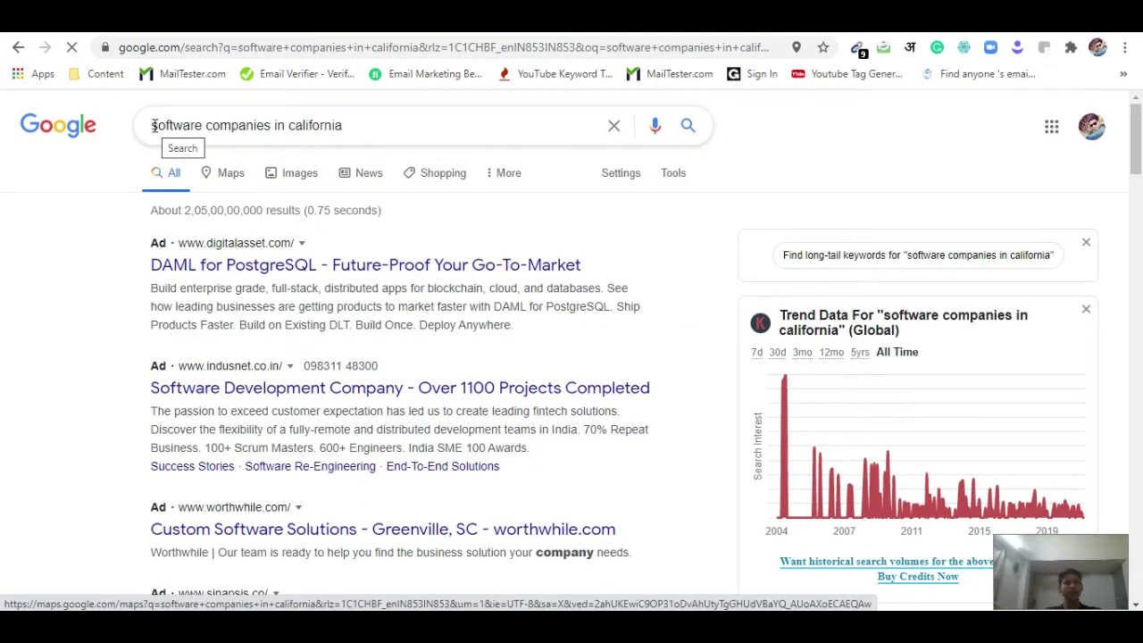
pyautogui.moveTo(153, 125); pyautogui.dragTo(341, 123)
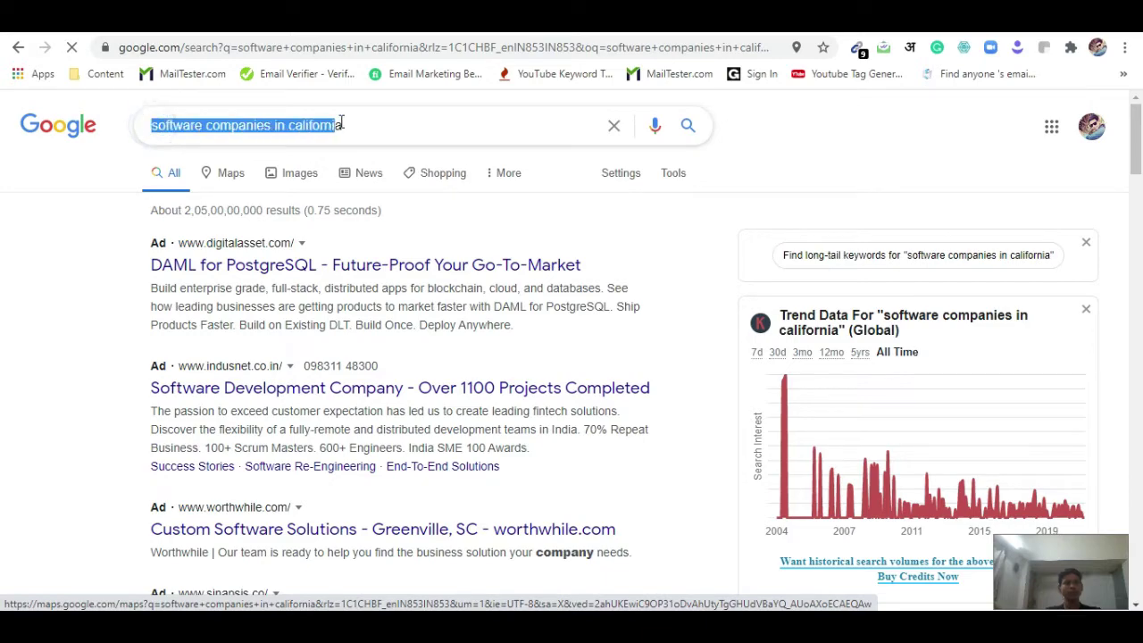
pyautogui.click(42, 205)
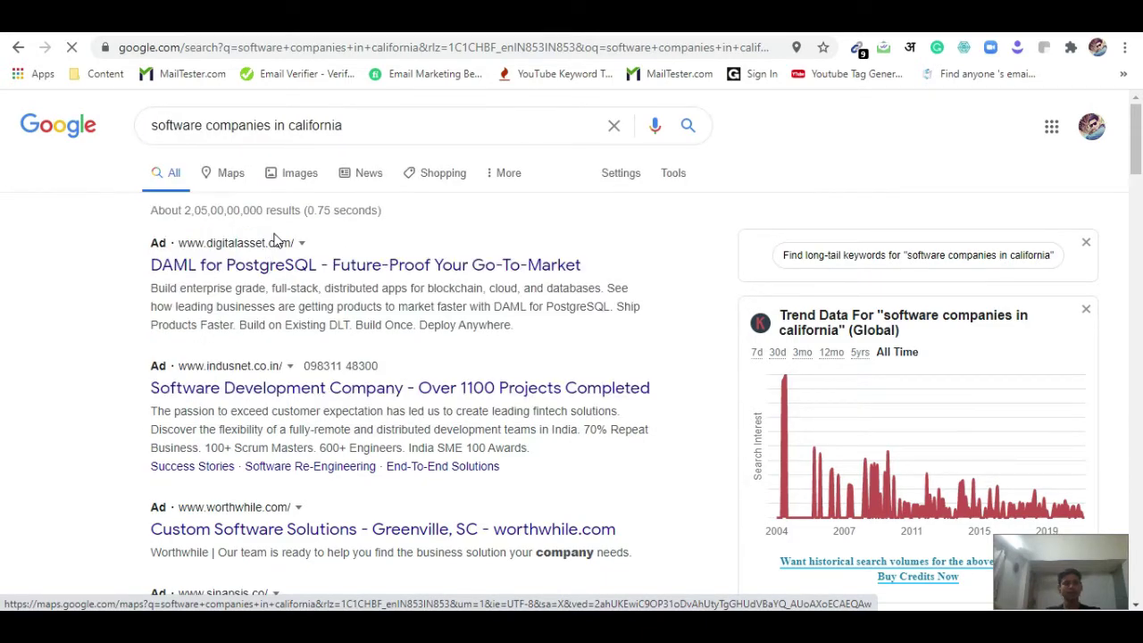
pyautogui.scroll(-3, 43, 329)
pyautogui.scroll(-13, 42, 329)
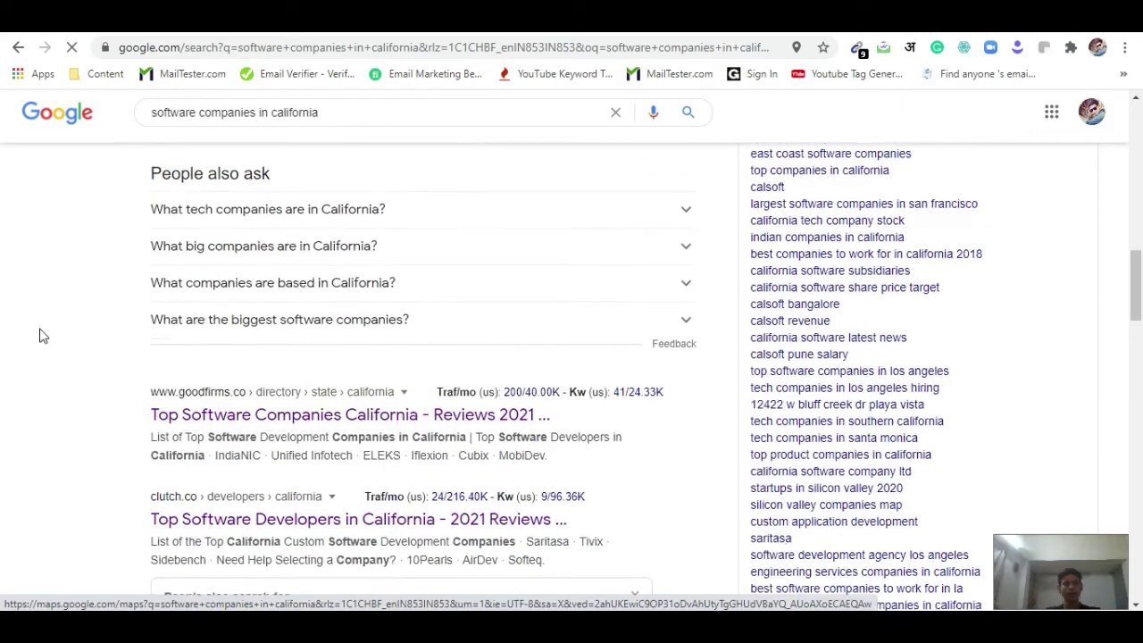
pyautogui.scroll(-3, 101, 316)
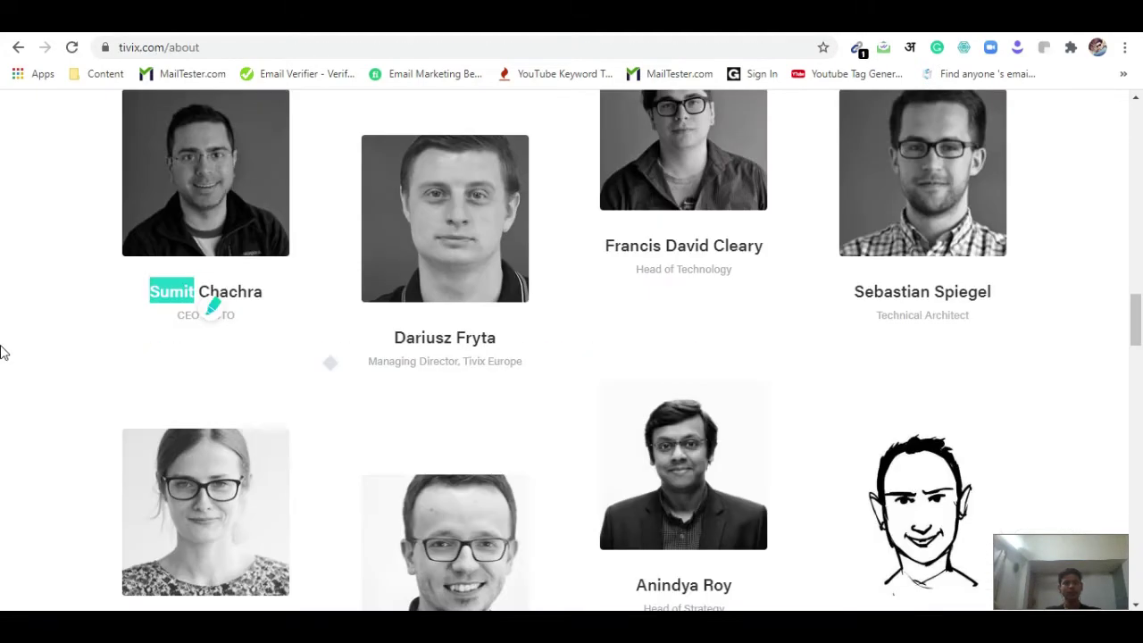
# - Reload the Tivix About page and examine the "Our people" section for the company's CEO and other decision makers
pyautogui.scroll(10, 3, 349)
pyautogui.scroll(6, 153, 96)
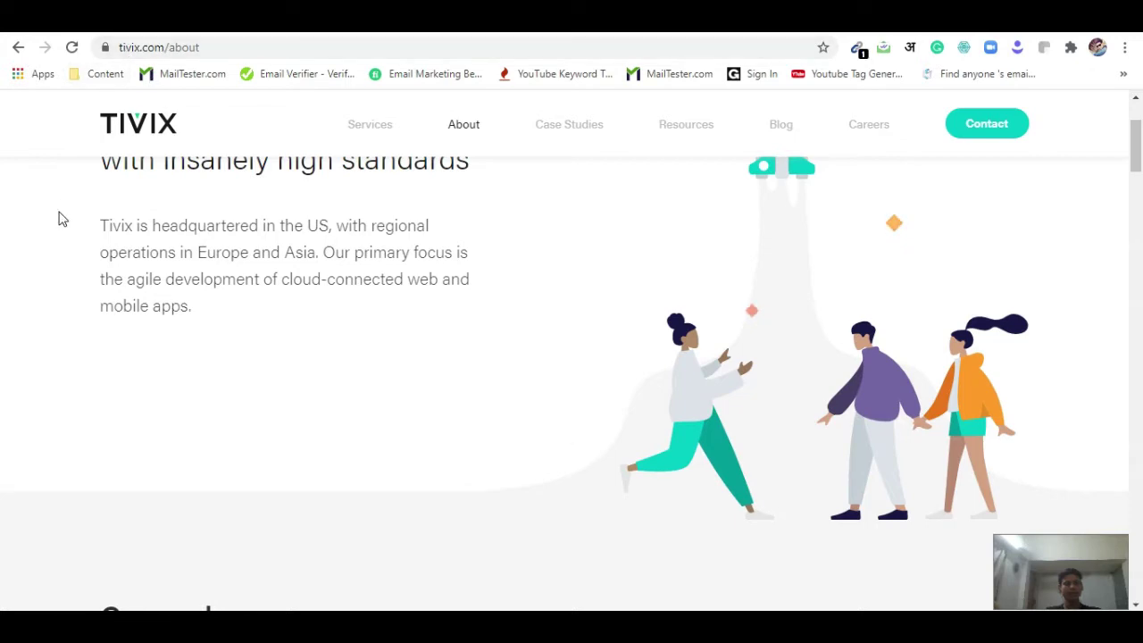
pyautogui.click(464, 128)
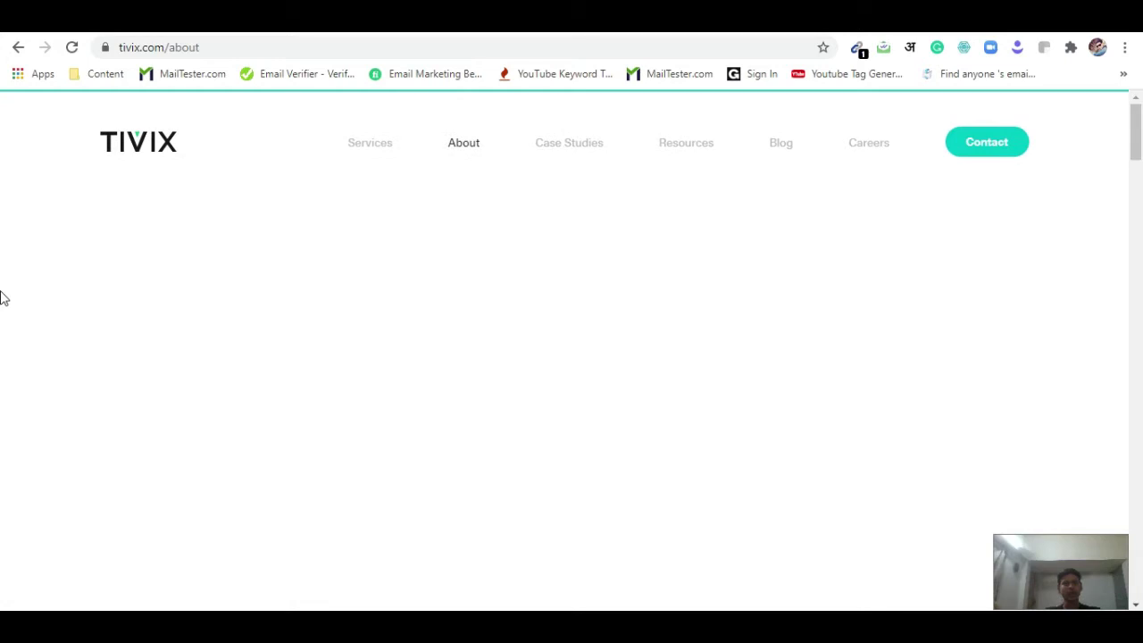
pyautogui.scroll(-8, 2, 297)
pyautogui.scroll(-10, 2, 299)
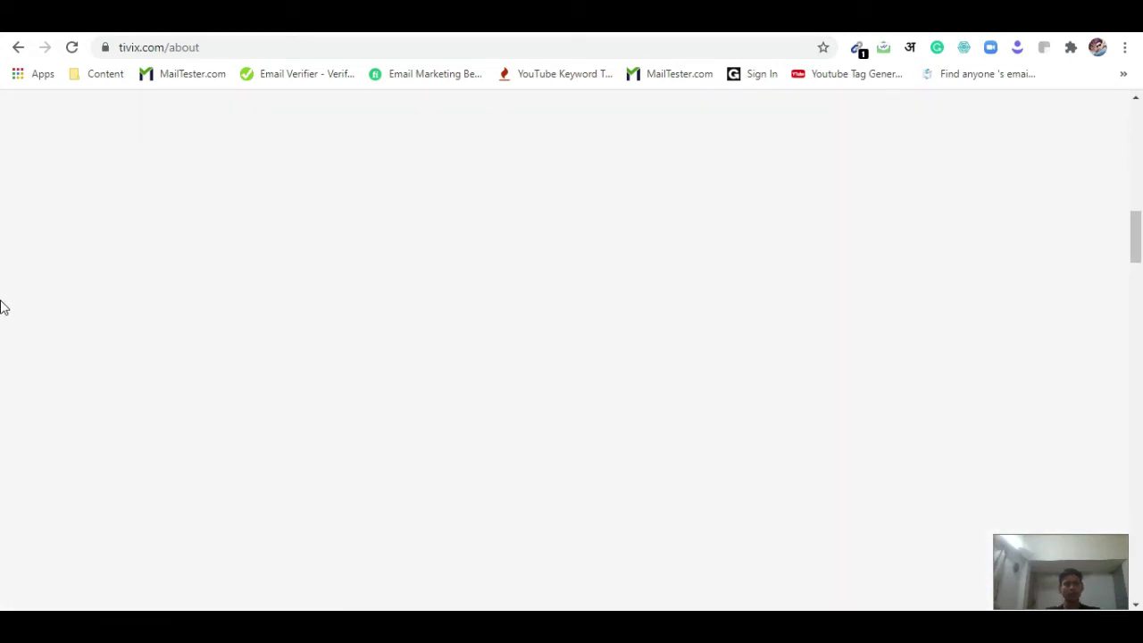
pyautogui.scroll(2, 2, 304)
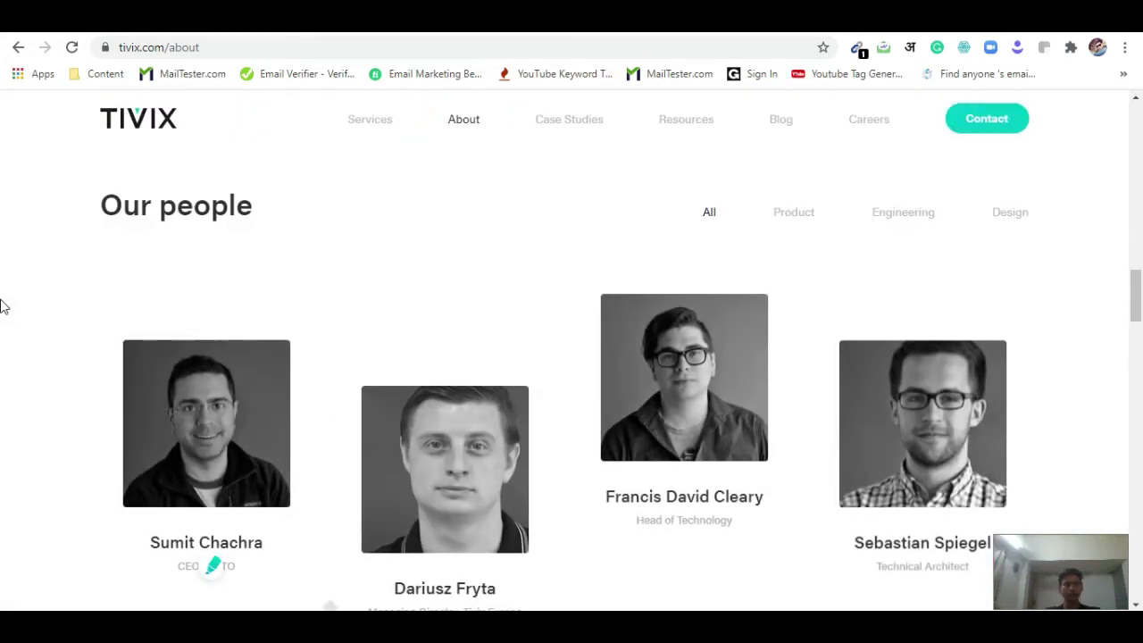
pyautogui.scroll(-3, 2, 301)
pyautogui.scroll(3, 2, 302)
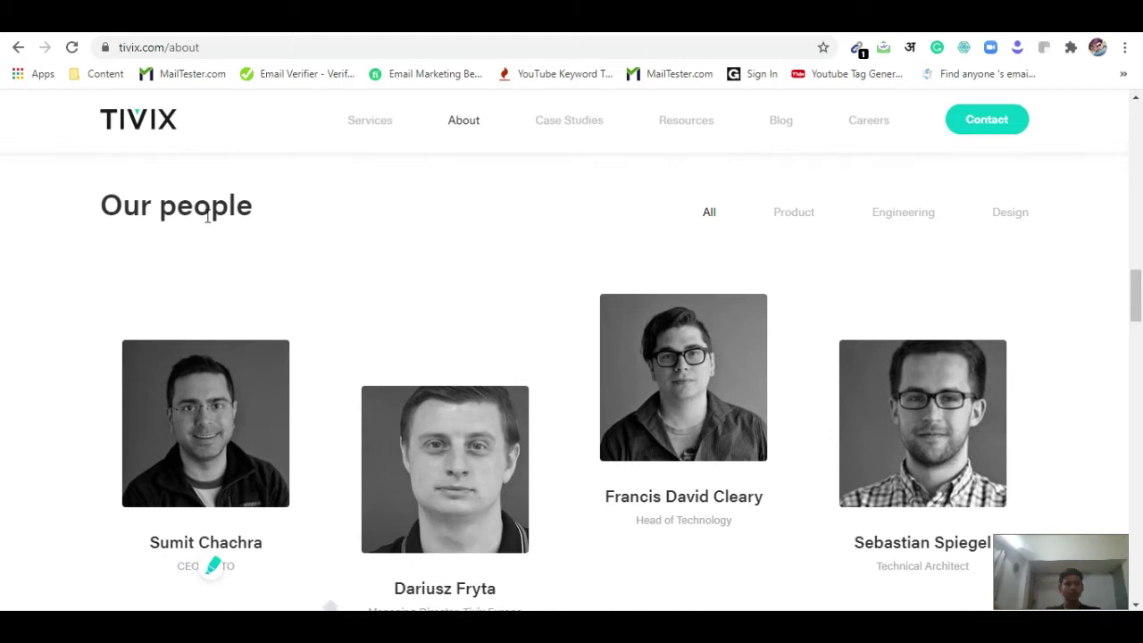
pyautogui.tripleClick(98, 205)
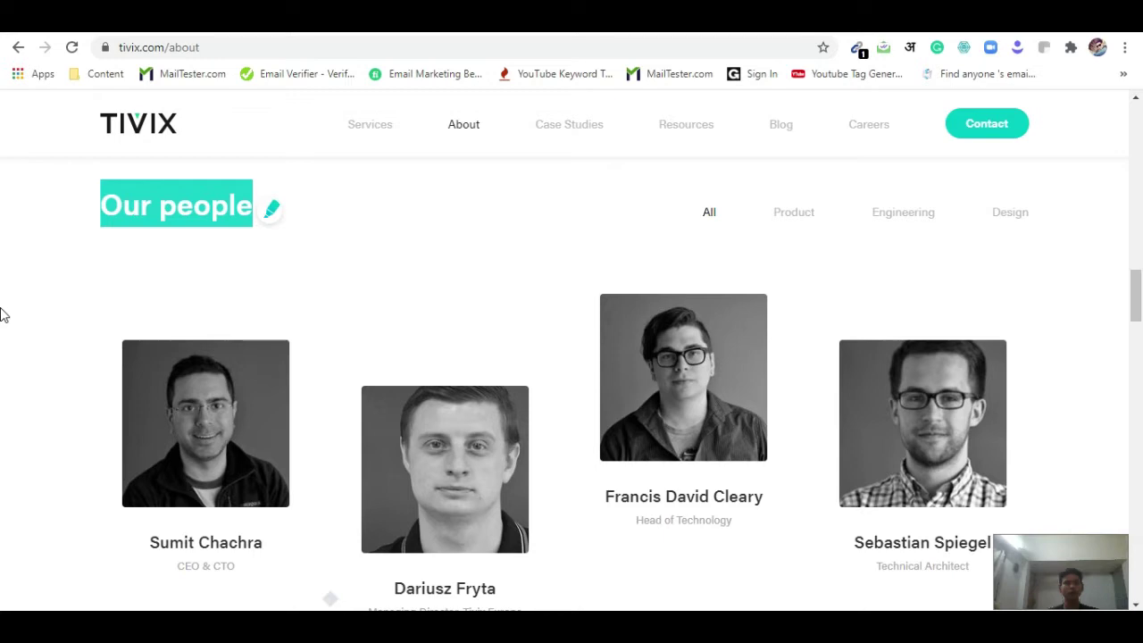
pyautogui.scroll(-2, 2, 317)
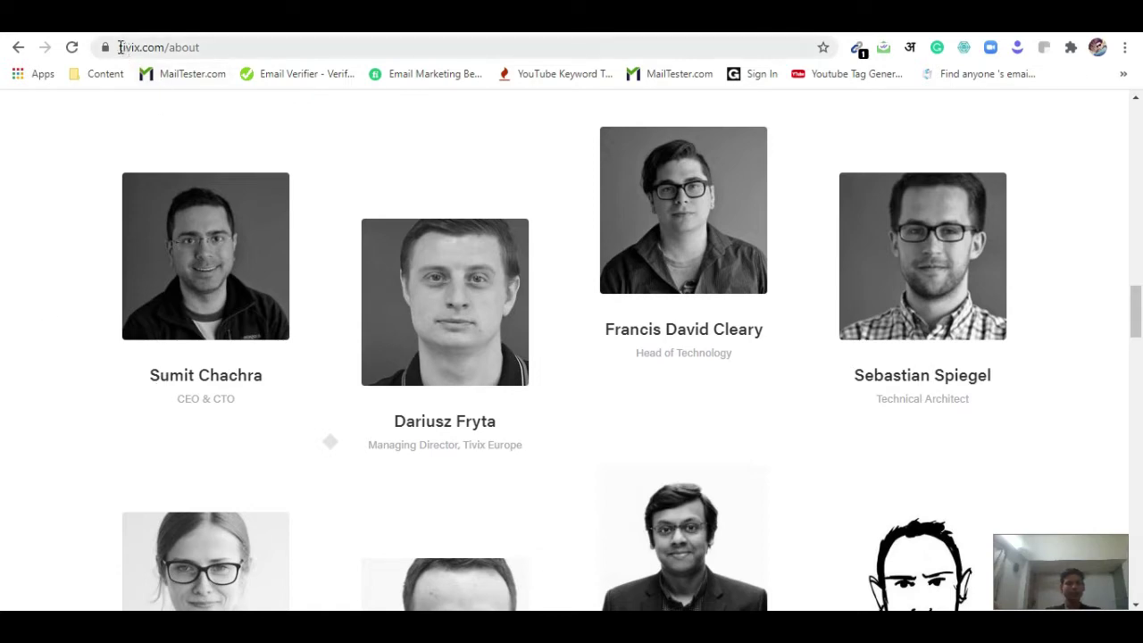
pyautogui.moveTo(118, 47); pyautogui.dragTo(232, 52)
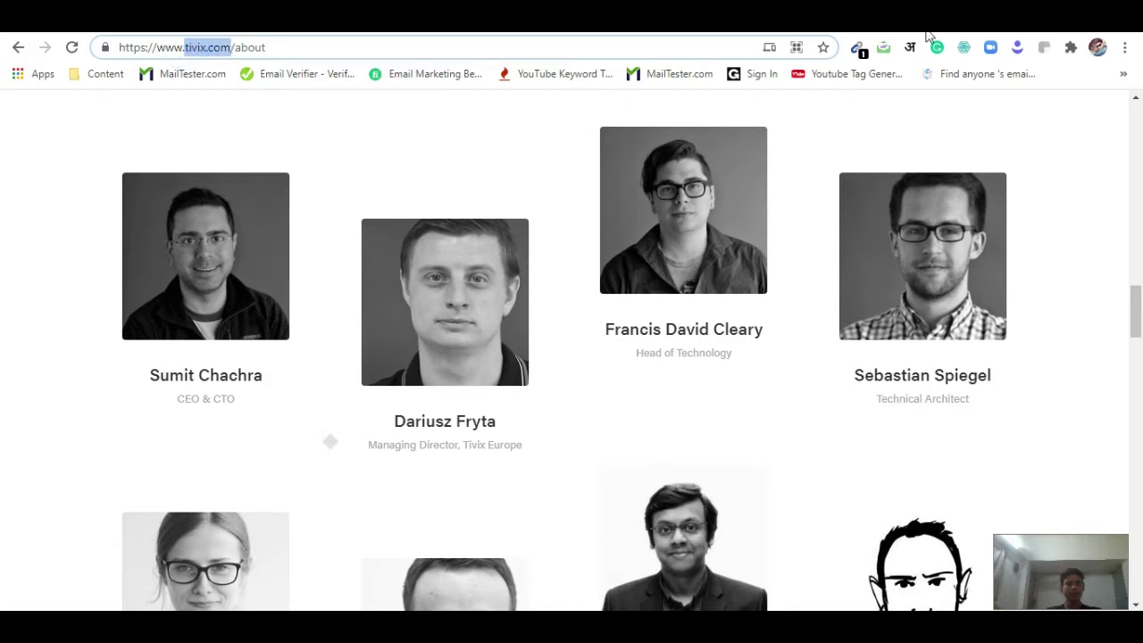
pyautogui.hotkey('ctrl', 'c')
pyautogui.hotkey('ctrl', 't')
pyautogui.hotkey('ctrl', 'v')
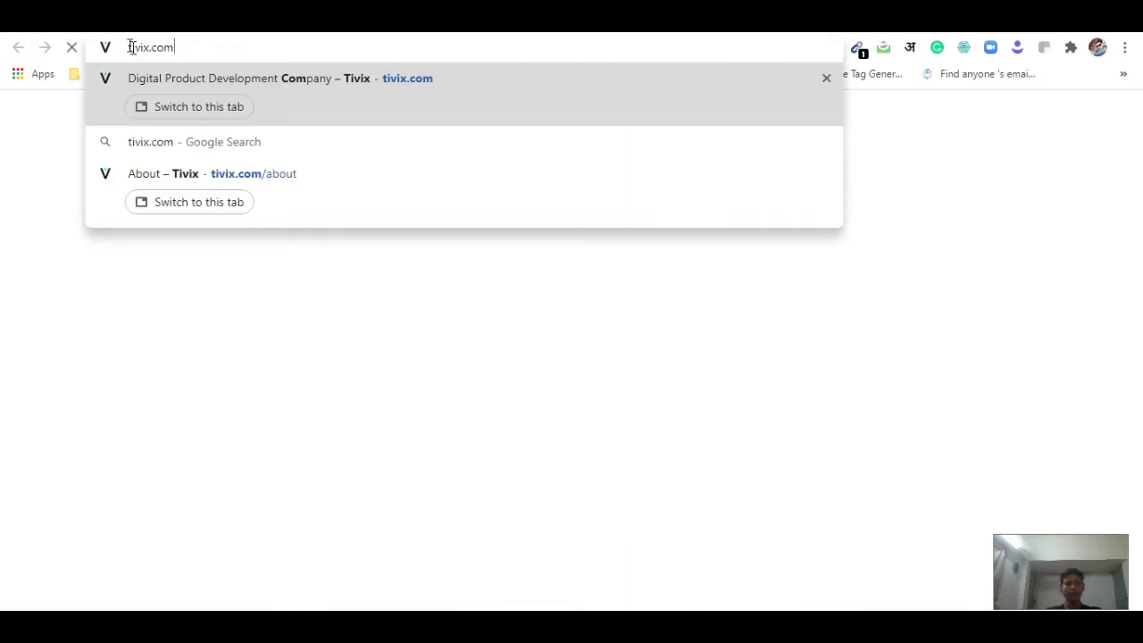
pyautogui.press('Home')
pyautogui.write('email ')
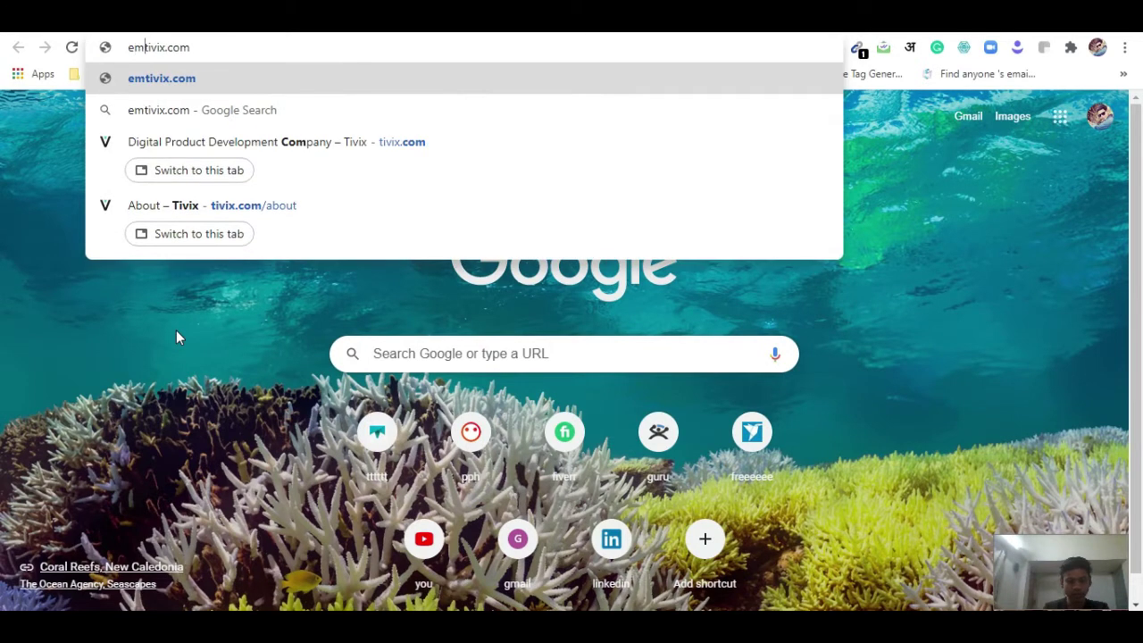
pyautogui.write('"@')
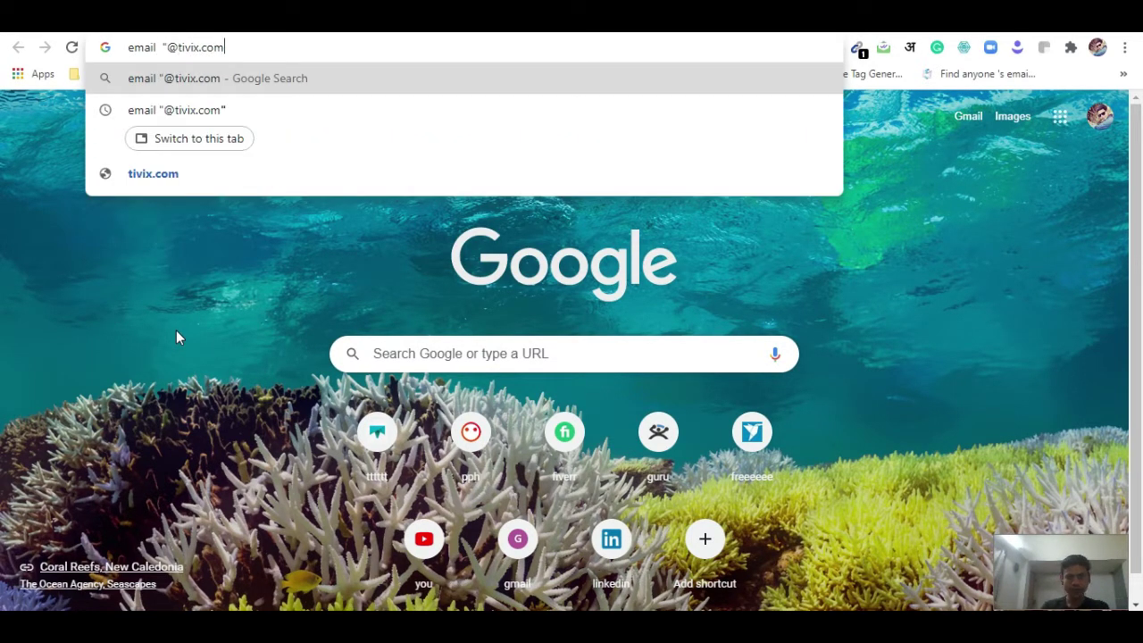
pyautogui.write('"')
pyautogui.press('Return')
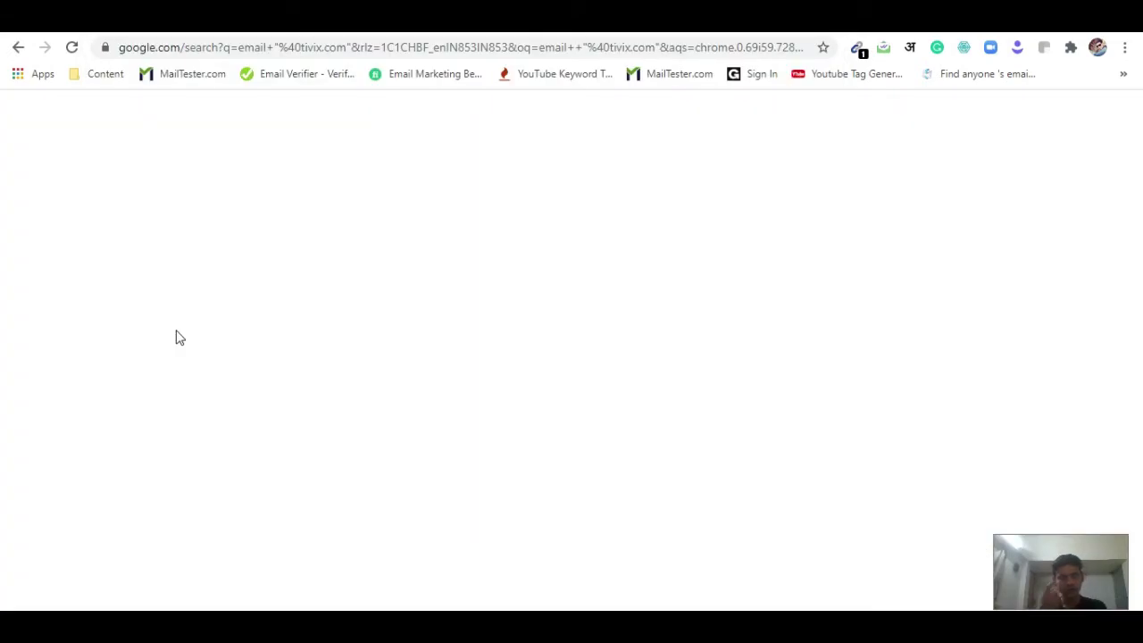
pyautogui.scroll(-6, 71, 373)
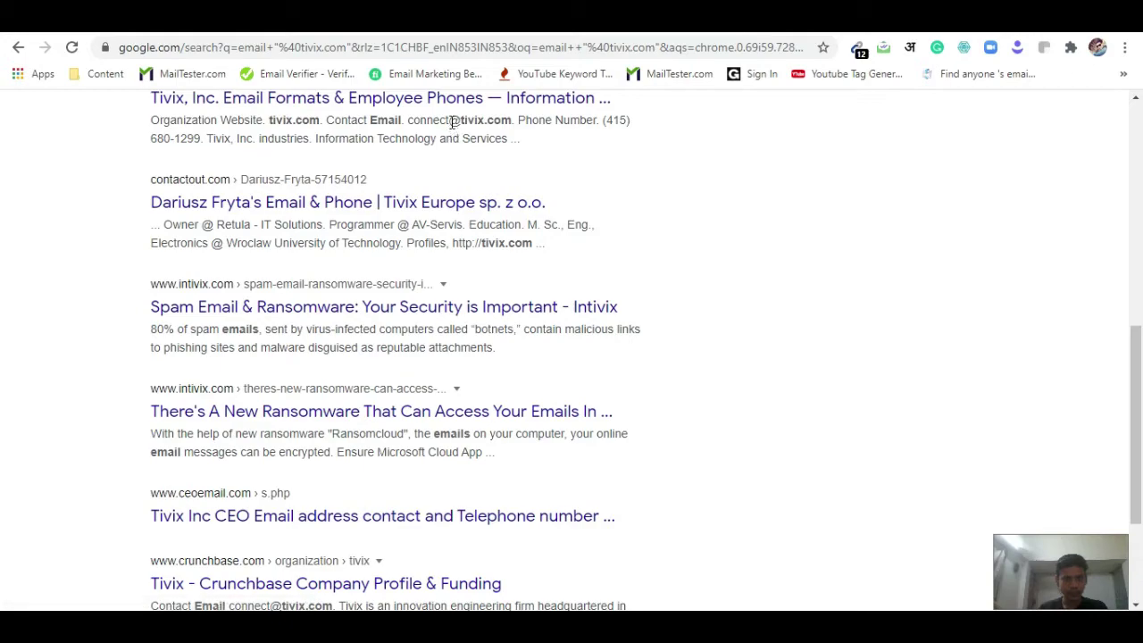
pyautogui.moveTo(449, 122); pyautogui.dragTo(512, 122)
pyautogui.hotkey('ctrl', 'f')
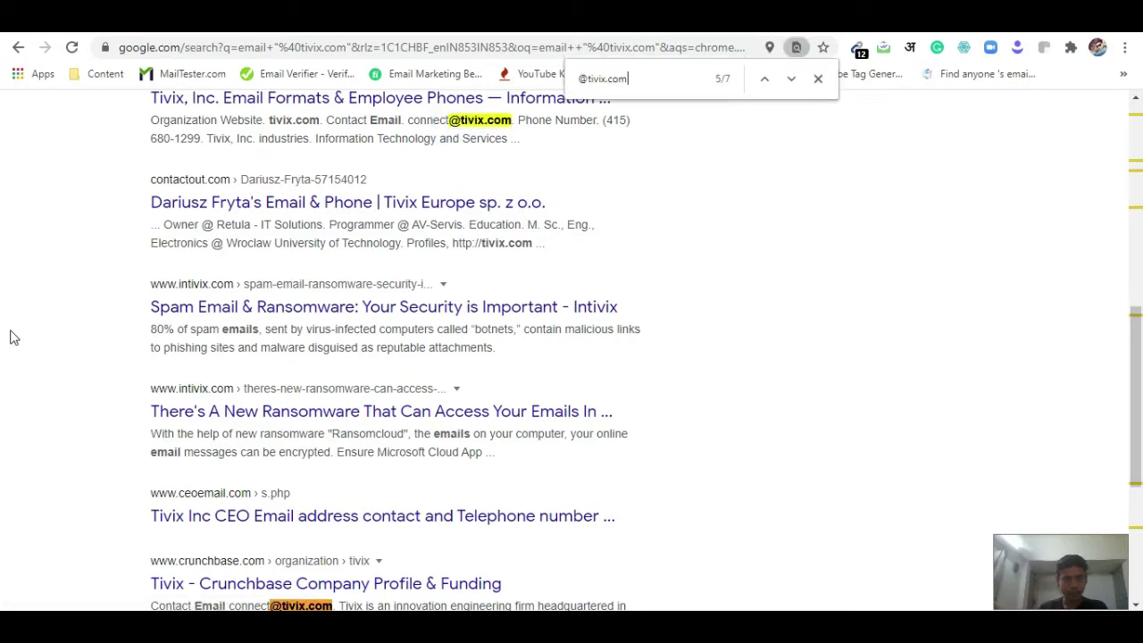
pyautogui.scroll(-4, 9, 337)
pyautogui.click(348, 512)
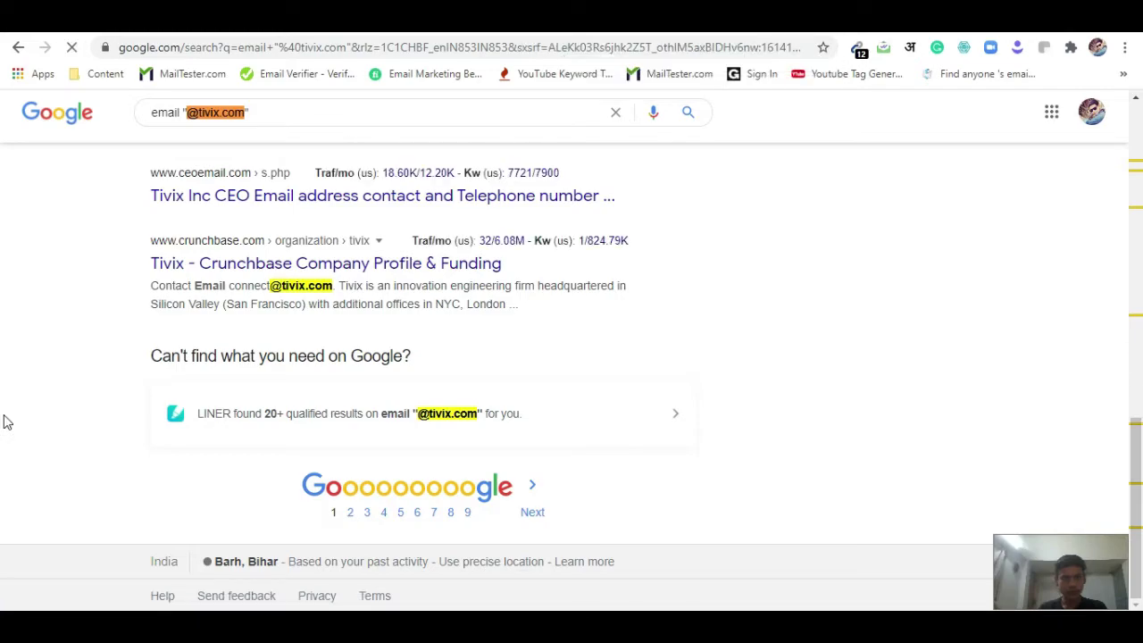
pyautogui.hotkey('ctrl', 'f')
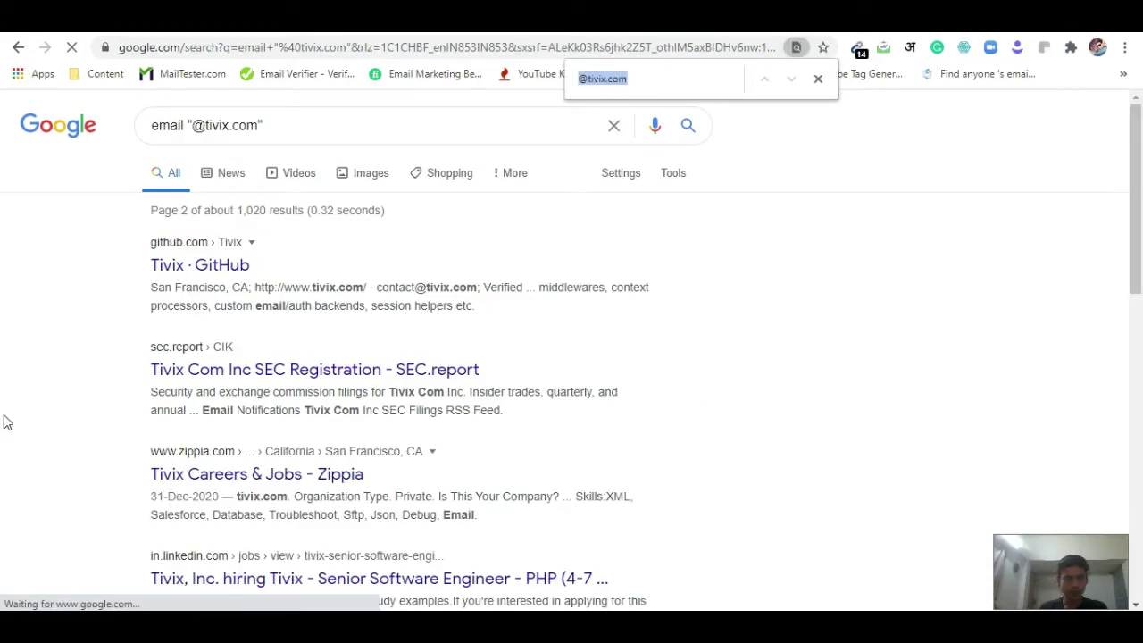
pyautogui.scroll(-7, 4, 421)
pyautogui.scroll(-3, 4, 421)
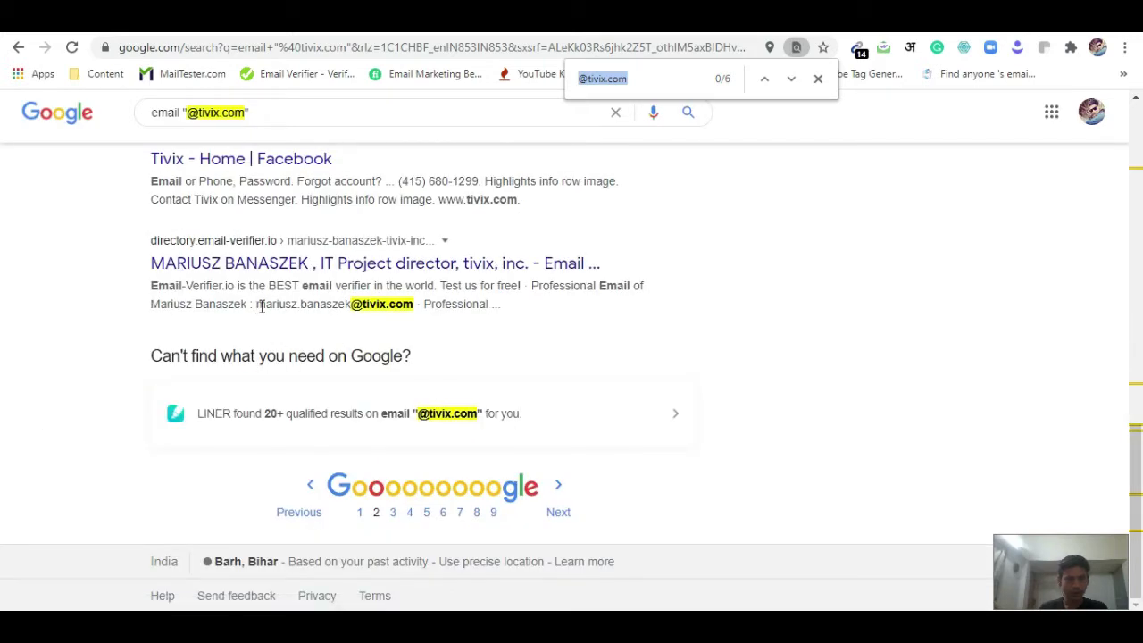
pyautogui.click(393, 516)
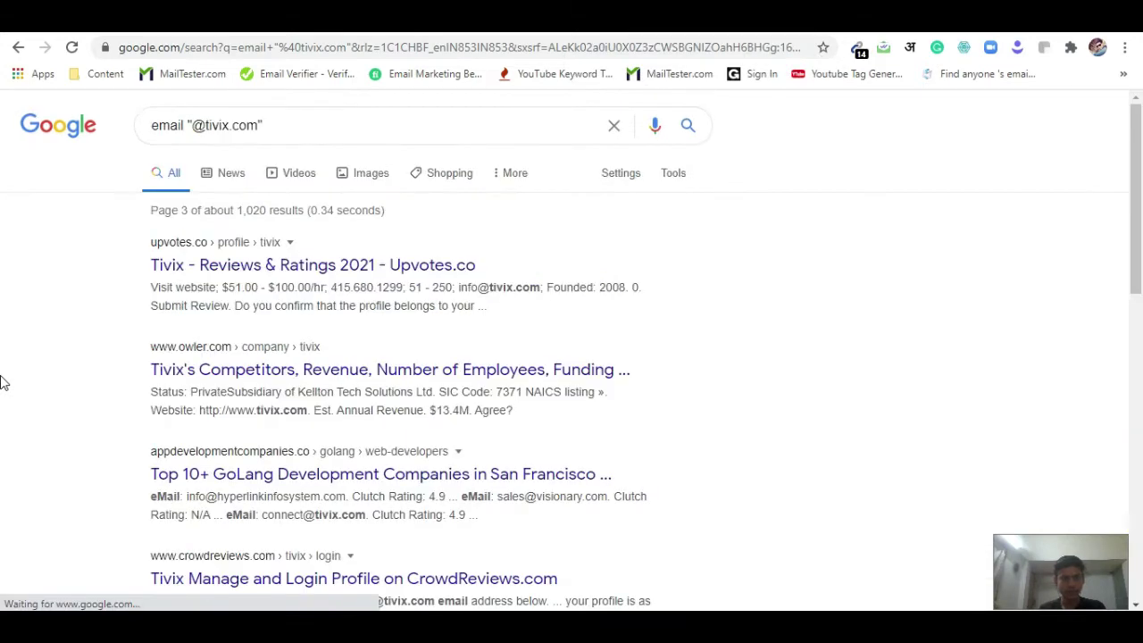
pyautogui.hotkey('ctrl', 'f')
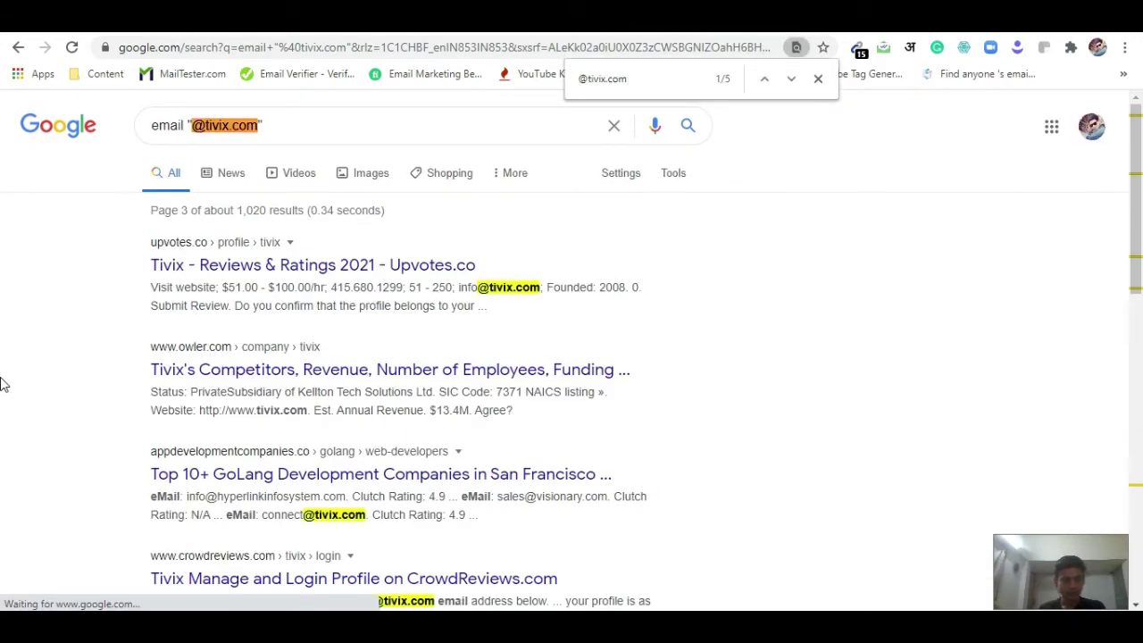
pyautogui.scroll(-5, 3, 384)
pyautogui.scroll(-5, 3, 385)
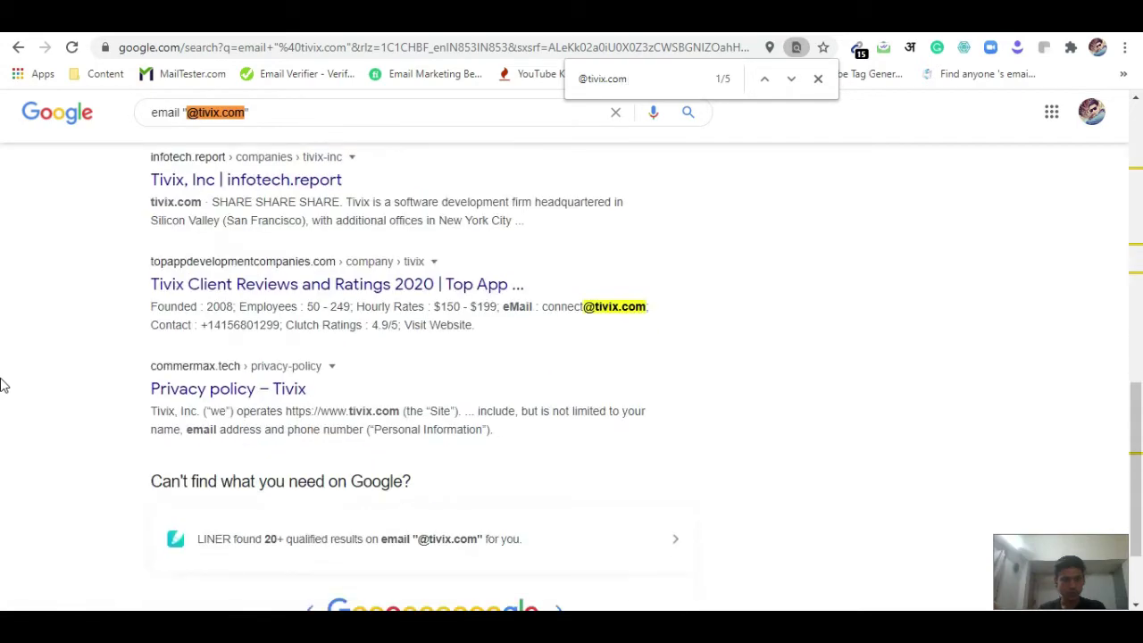
pyautogui.scroll(-2, 390, 562)
pyautogui.click(413, 515)
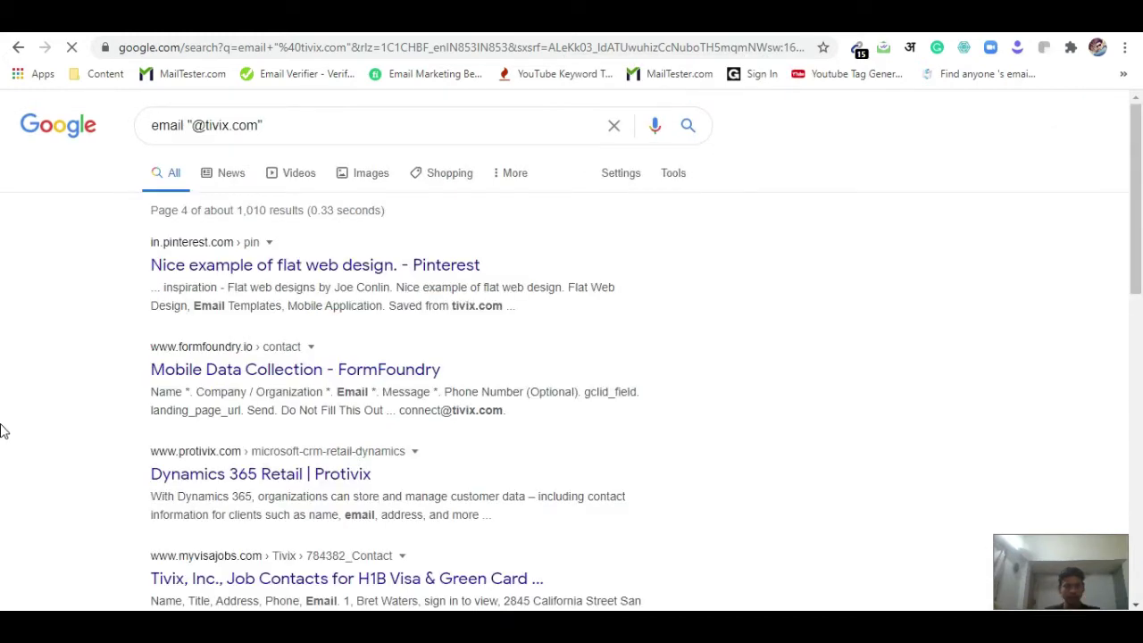
pyautogui.hotkey('ctrl', 'f')
pyautogui.scroll(-5, 3, 429)
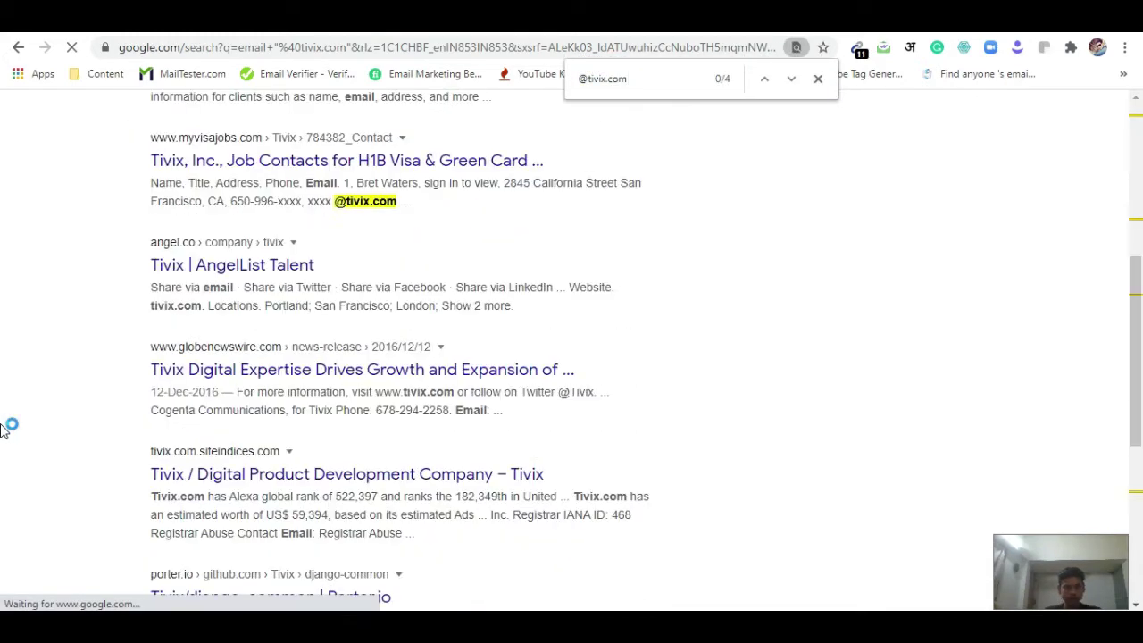
pyautogui.scroll(-5, 3, 431)
pyautogui.scroll(-1, 2, 430)
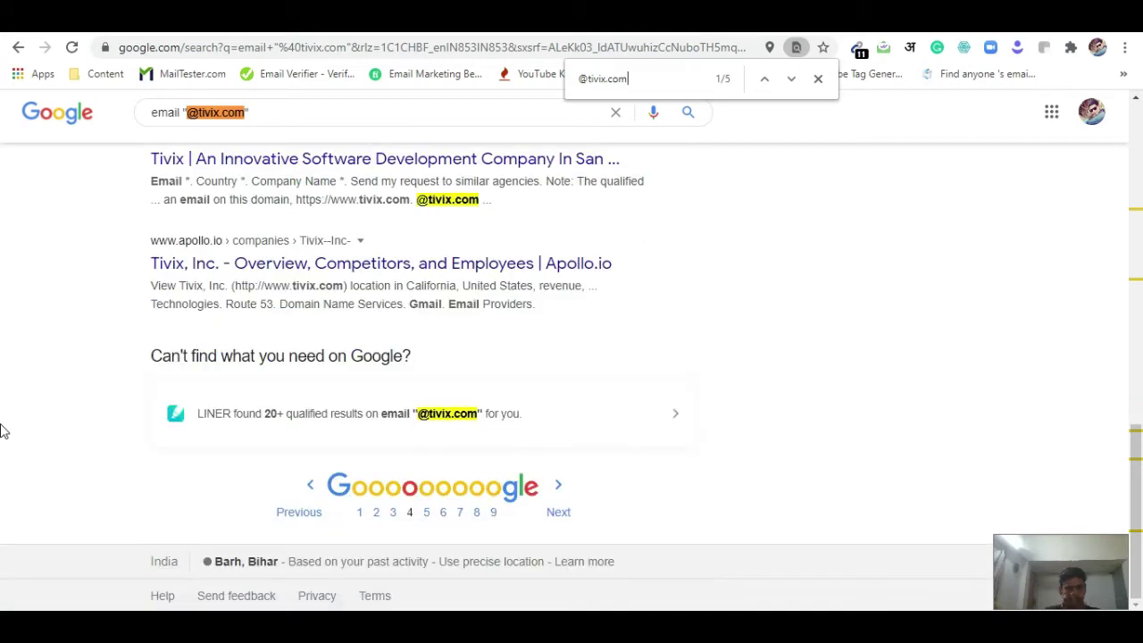
# - Copy the employee's e-mail address from the fifth results page into the To field of the Gmail draft and check its contact card
pyautogui.click(426, 513)
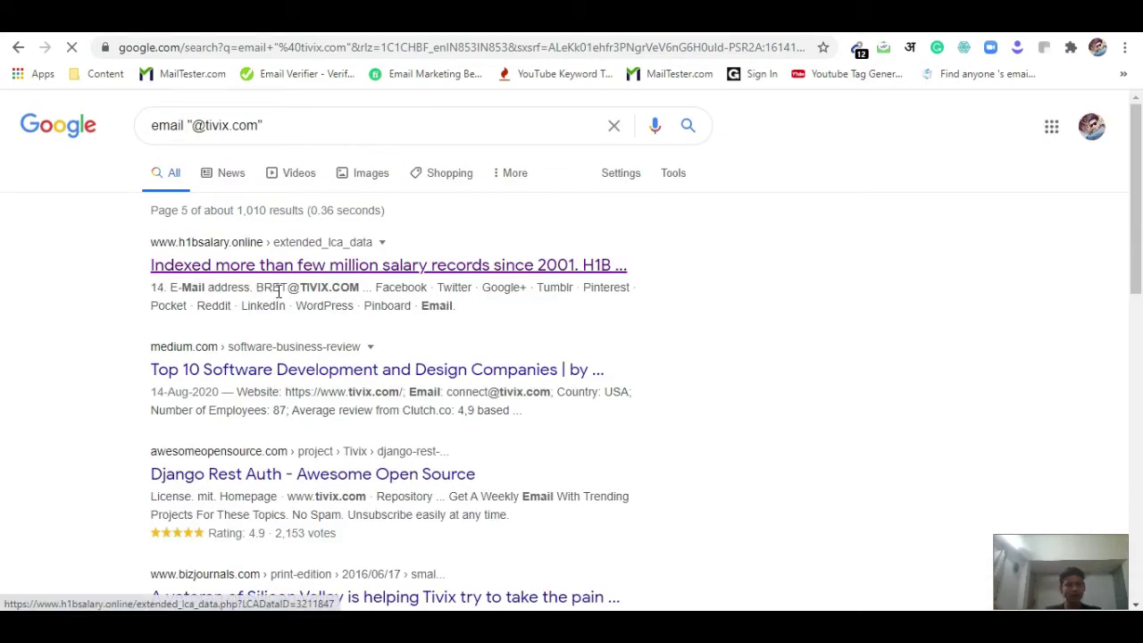
pyautogui.moveTo(257, 287); pyautogui.dragTo(360, 288)
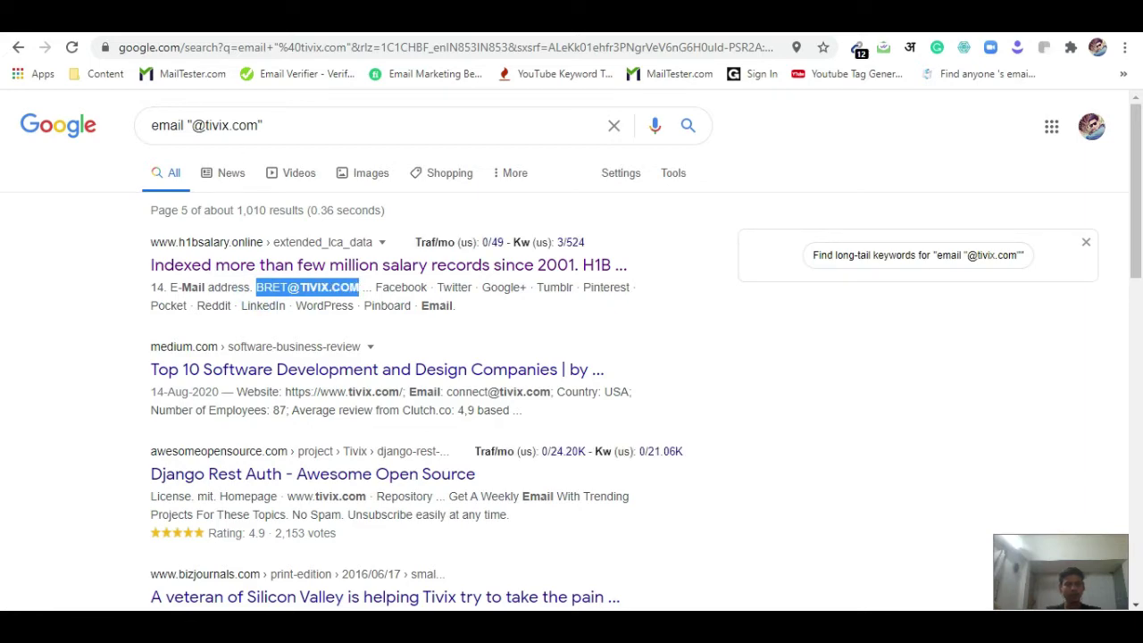
pyautogui.click(90, 27)
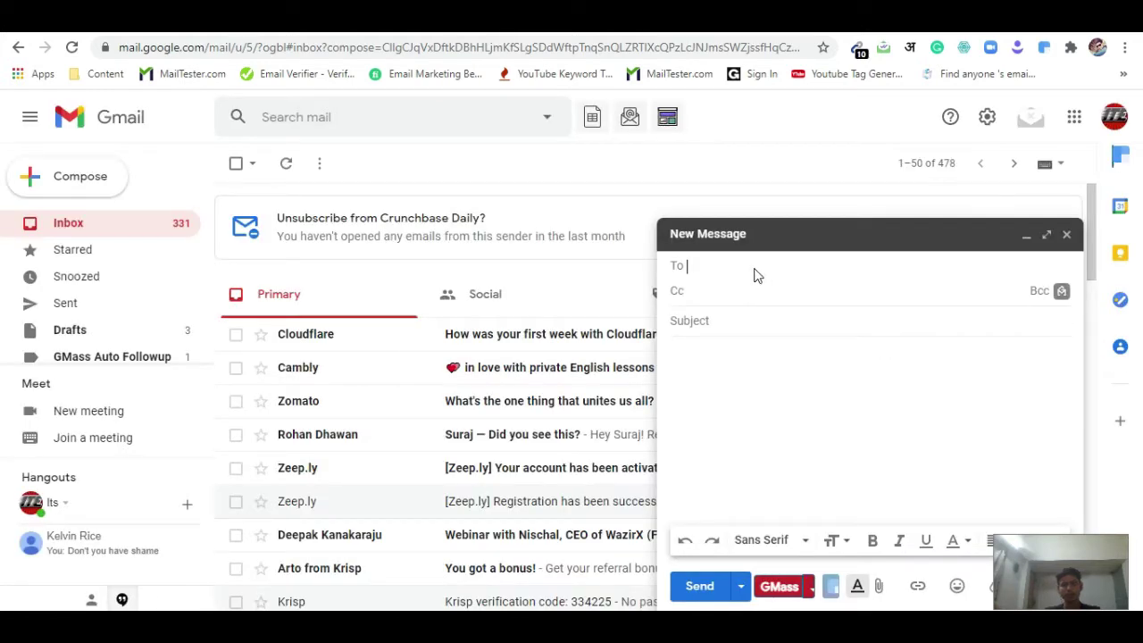
pyautogui.hotkey('ctrl', 'v')
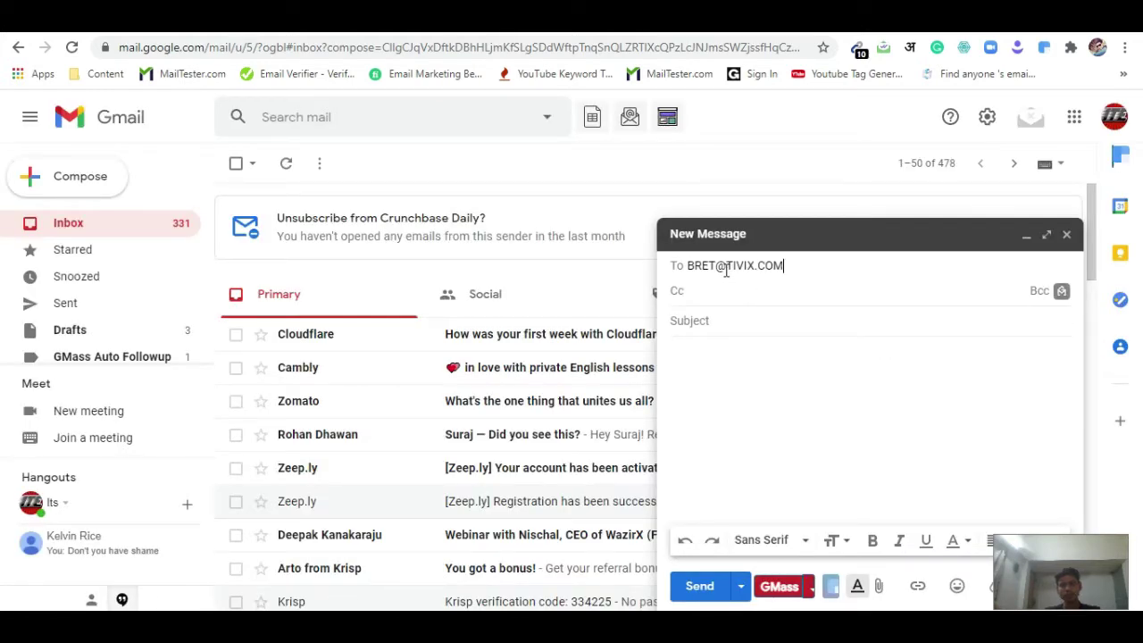
pyautogui.press('Return')
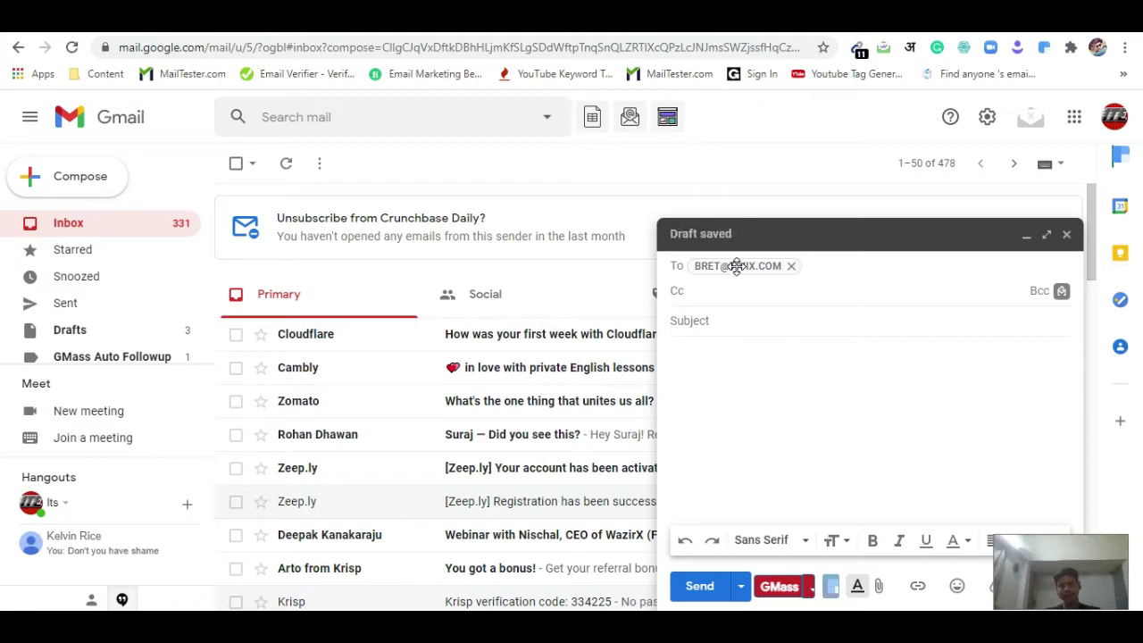
pyautogui.moveTo(737, 266)
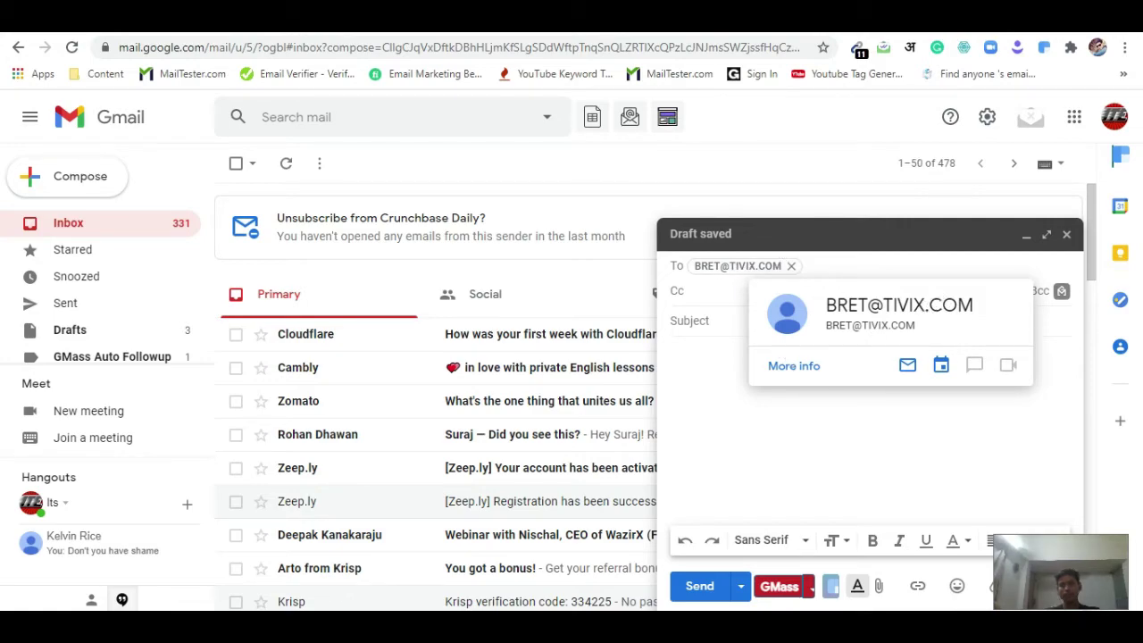
# - Build the CEO's e-mail address from the first name on the Tivix About page and the tivix.com domain, and search Google for it
pyautogui.hotkey('ctrl', 't')
pyautogui.hotkey('ctrl', 'v')
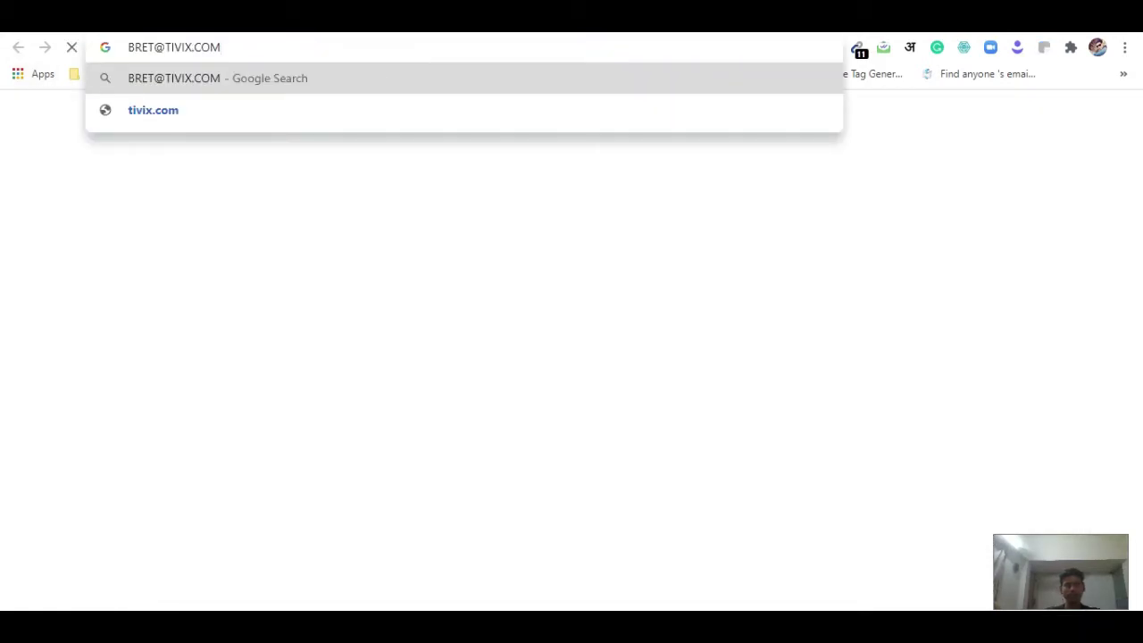
pyautogui.hotkey('ctrl', 'w')
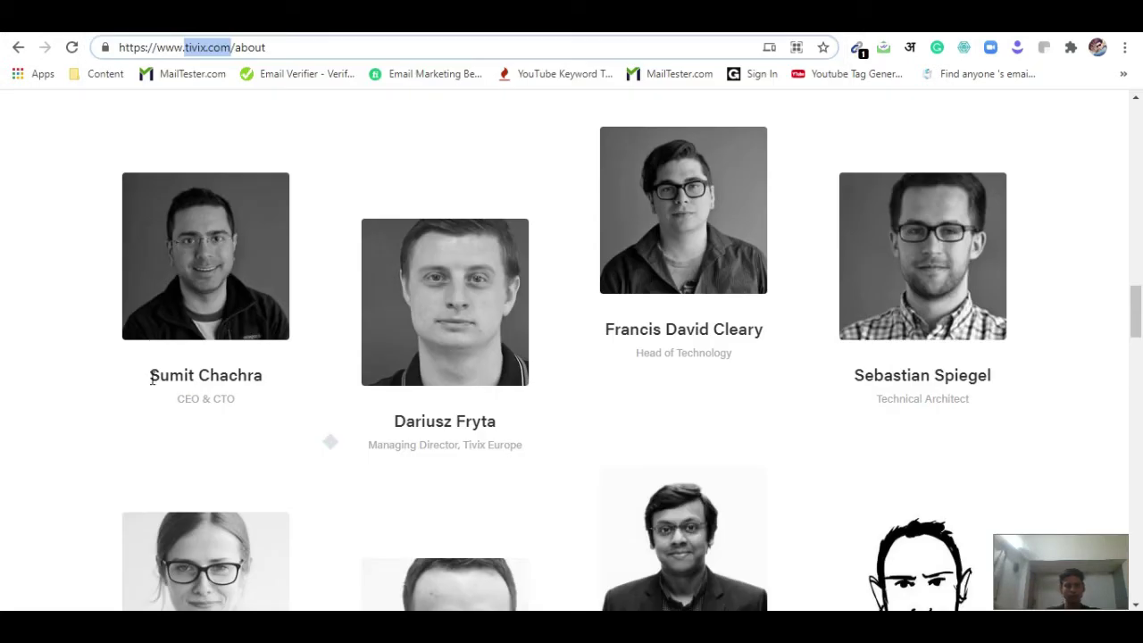
pyautogui.moveTo(149, 376); pyautogui.dragTo(194, 376)
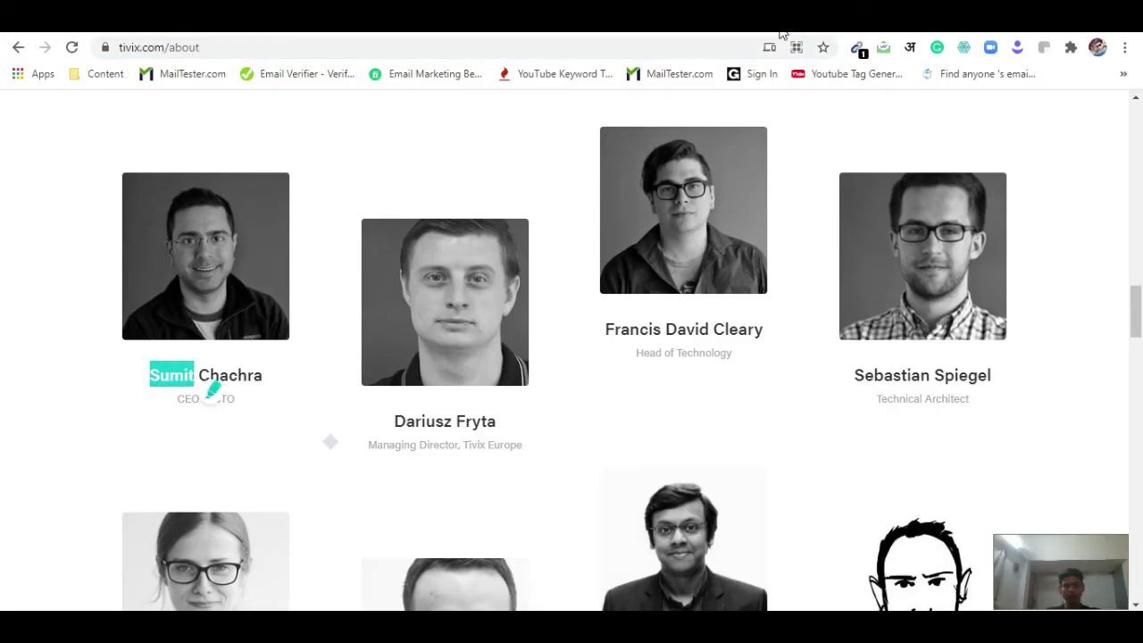
pyautogui.hotkey('ctrl', 'c')
pyautogui.hotkey('ctrl', 'Tab')
pyautogui.doubleClick(142, 47)
pyautogui.hotkey('ctrl', 'v')
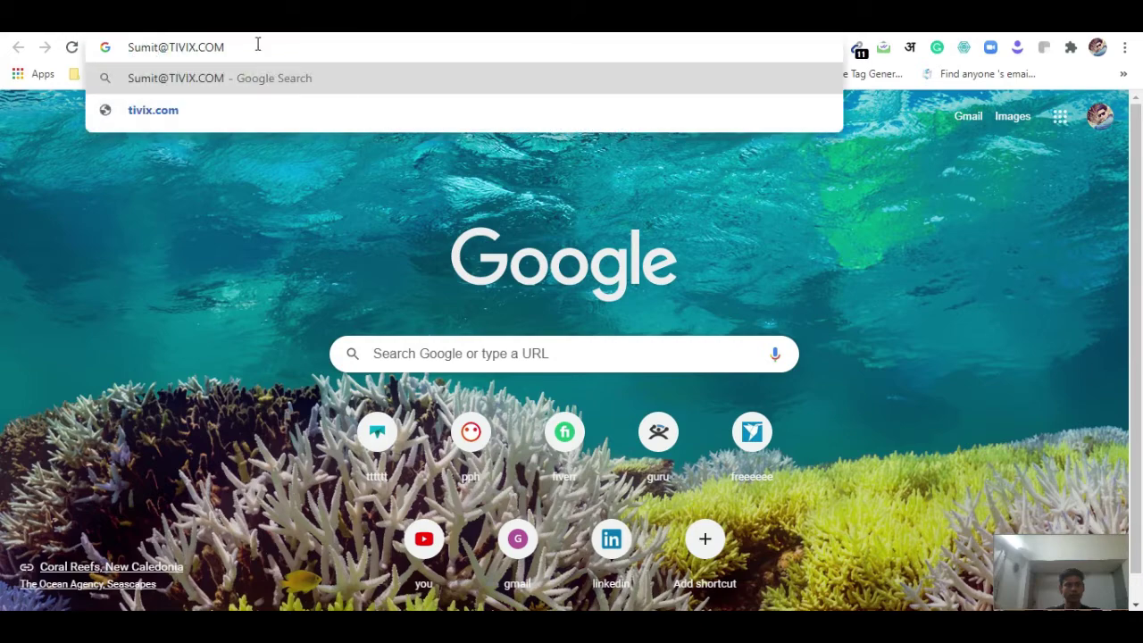
pyautogui.tripleClick(257, 46)
pyautogui.press('Return')
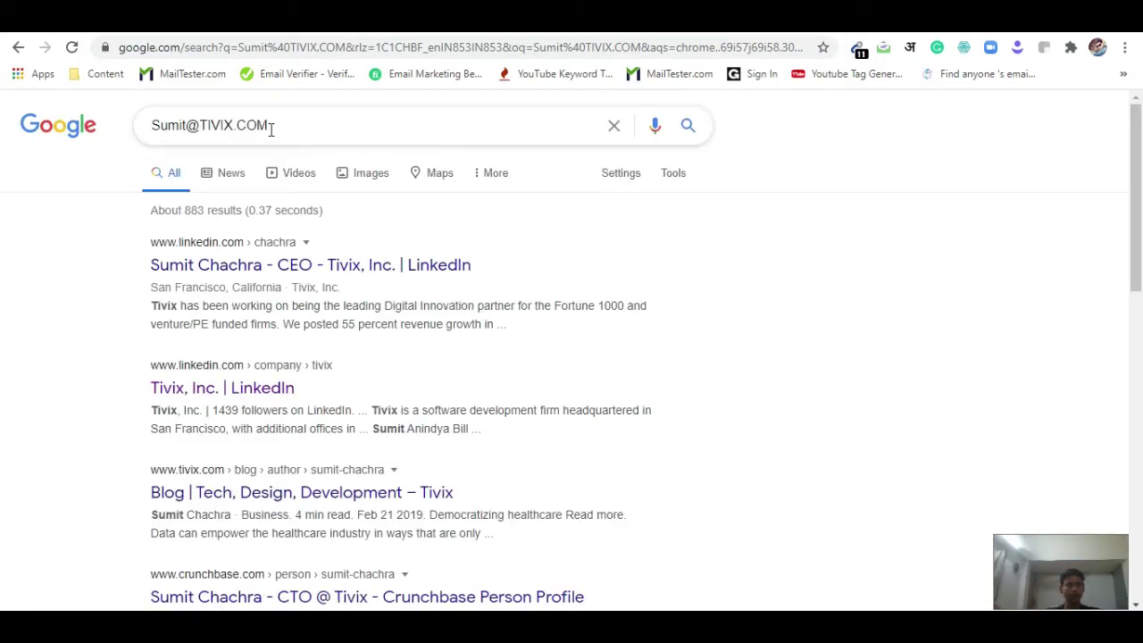
# - Copy the CEO's guessed e-mail address and look for exact matches of it throughout the first page of search results
pyautogui.tripleClick(222, 125)
pyautogui.hotkey('ctrl', 'f')
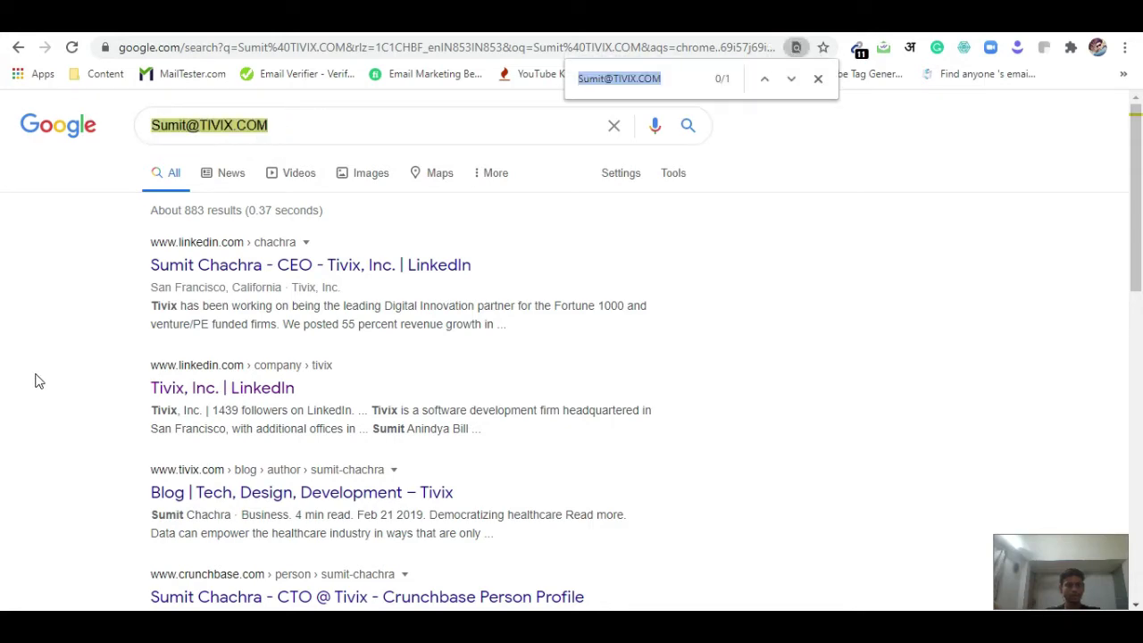
pyautogui.scroll(-10, 8, 403)
pyautogui.scroll(-2, 4, 410)
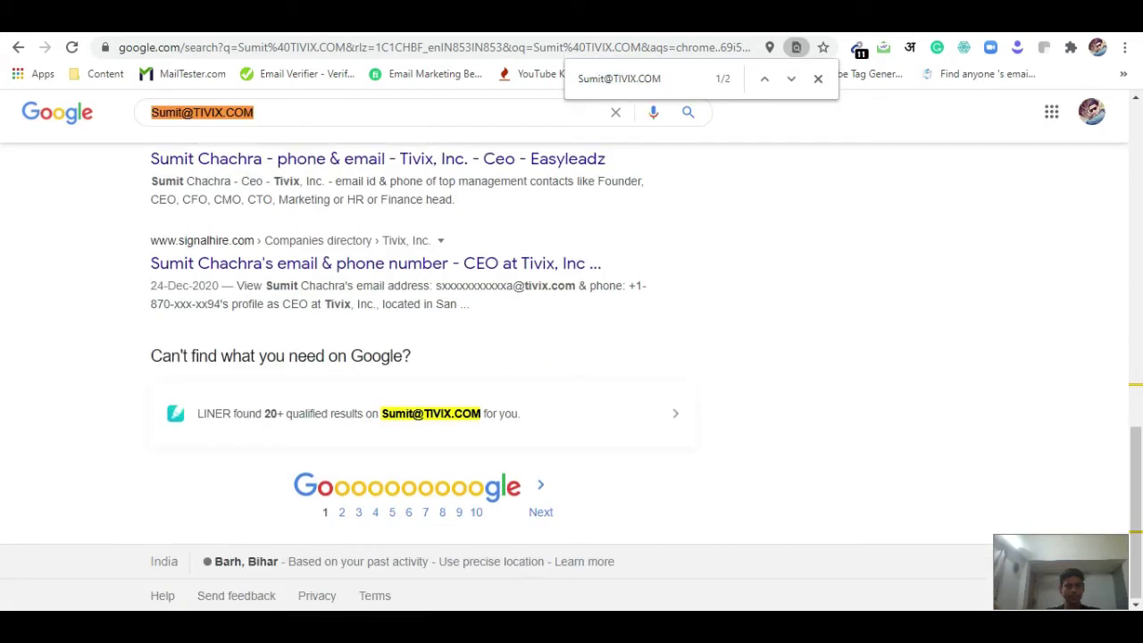
# - Add the CEO's guessed e-mail address to the Cc field of the Gmail draft and check its contact card
pyautogui.click(224, 16)
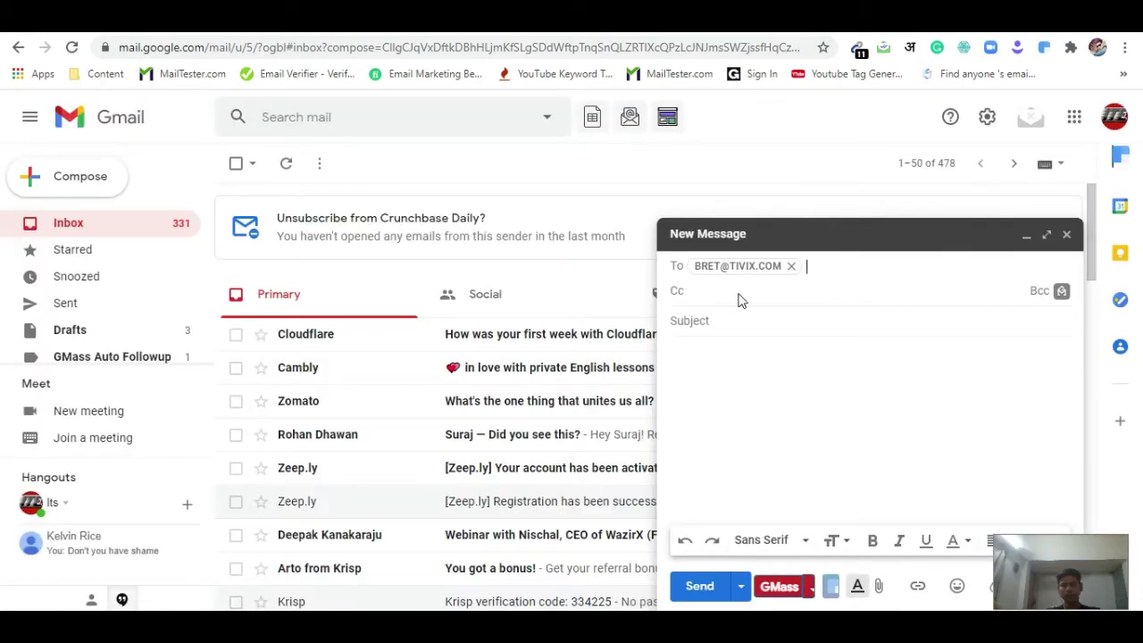
pyautogui.click(738, 296)
pyautogui.hotkey('ctrl', 'v')
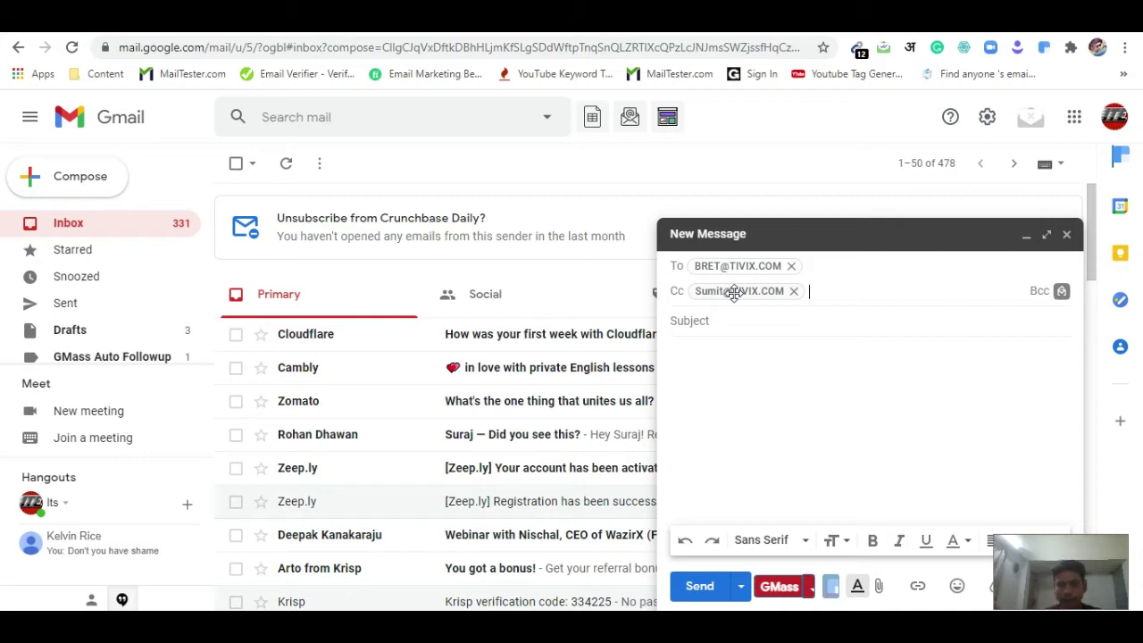
pyautogui.moveTo(734, 295)
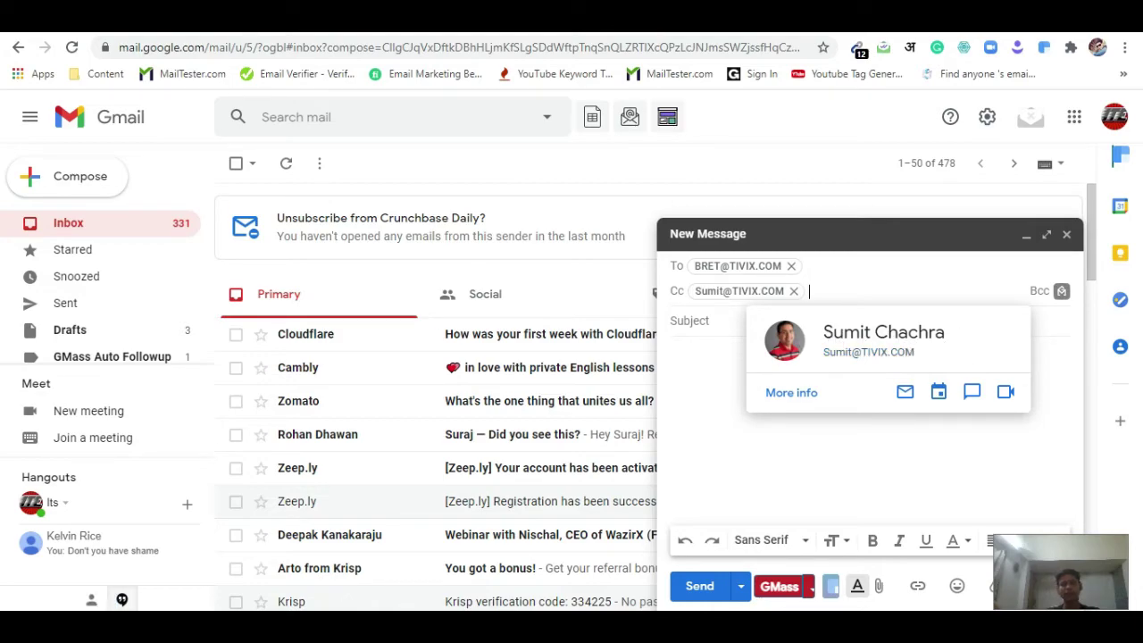
# - Copy the CEO's full name from the Tivix About page into the FULL NAME cell A128 of the Excel datasheet
pyautogui.hotkey('ctrl', 'Tab')
pyautogui.click(139, 379)
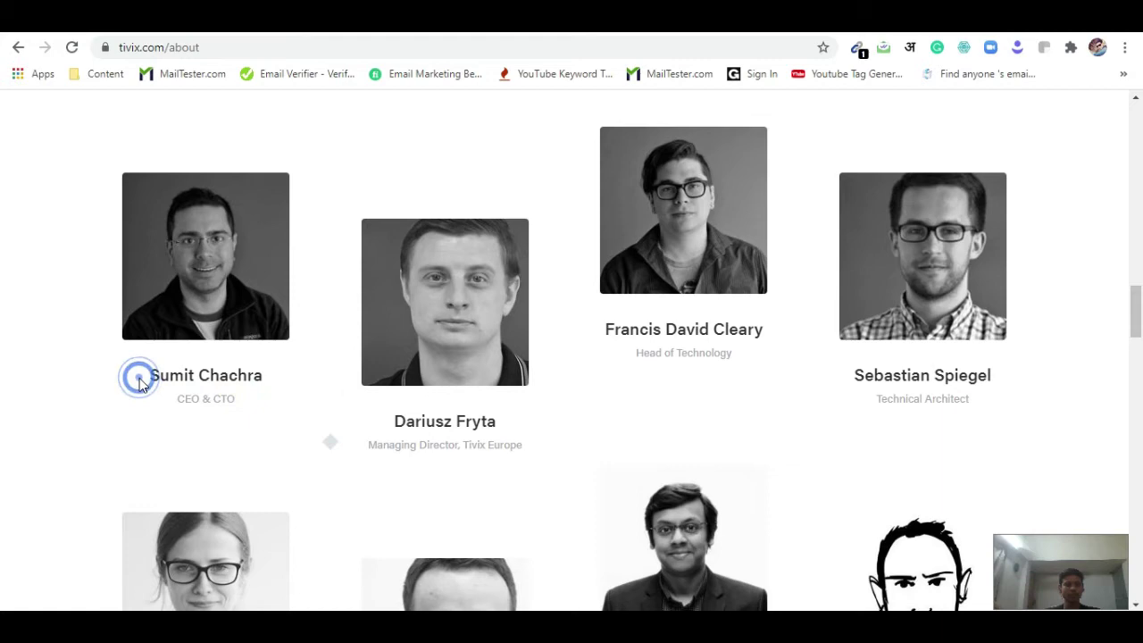
pyautogui.moveTo(150, 375); pyautogui.dragTo(273, 379)
pyautogui.hotkey('alt', 'Tab')
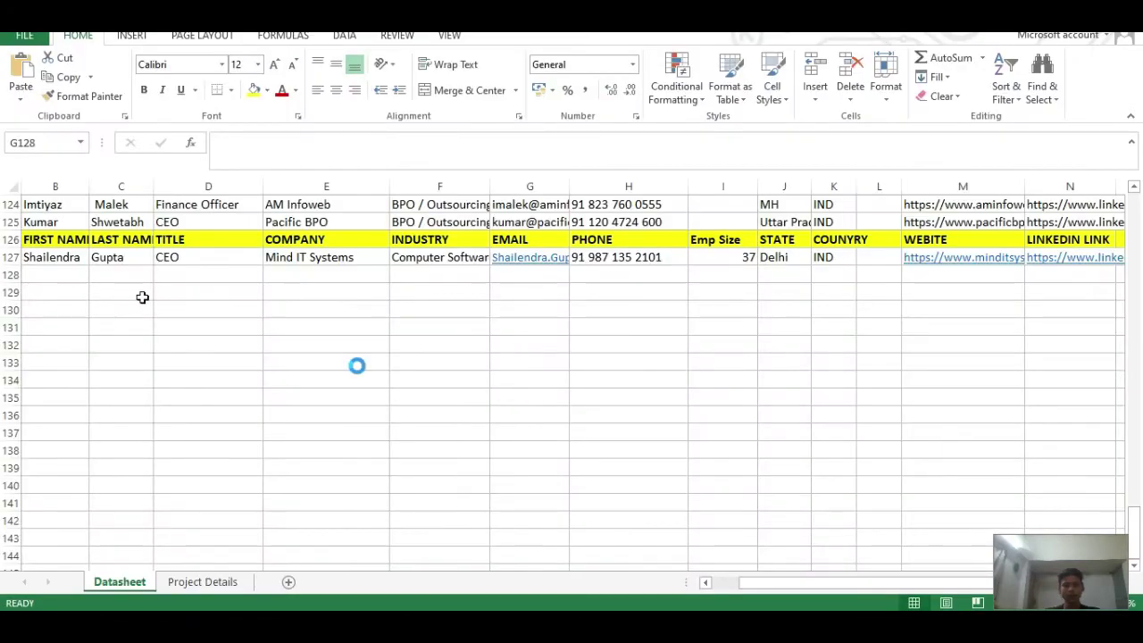
pyautogui.click(61, 274)
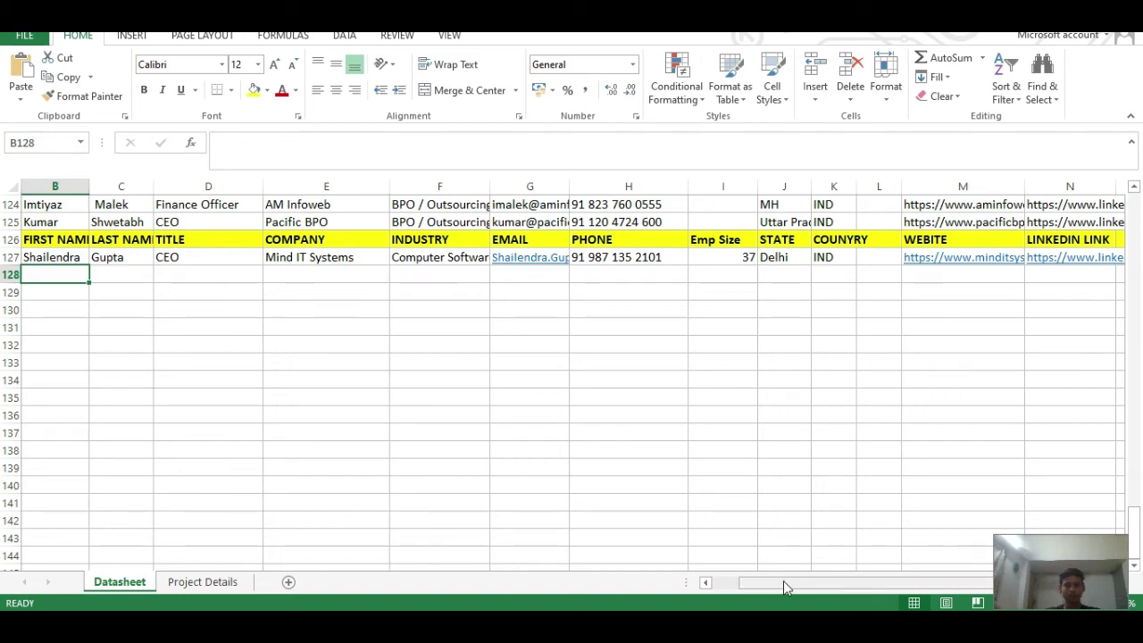
pyautogui.moveTo(784, 587); pyautogui.dragTo(759, 584)
pyautogui.click(75, 272)
pyautogui.click(290, 144)
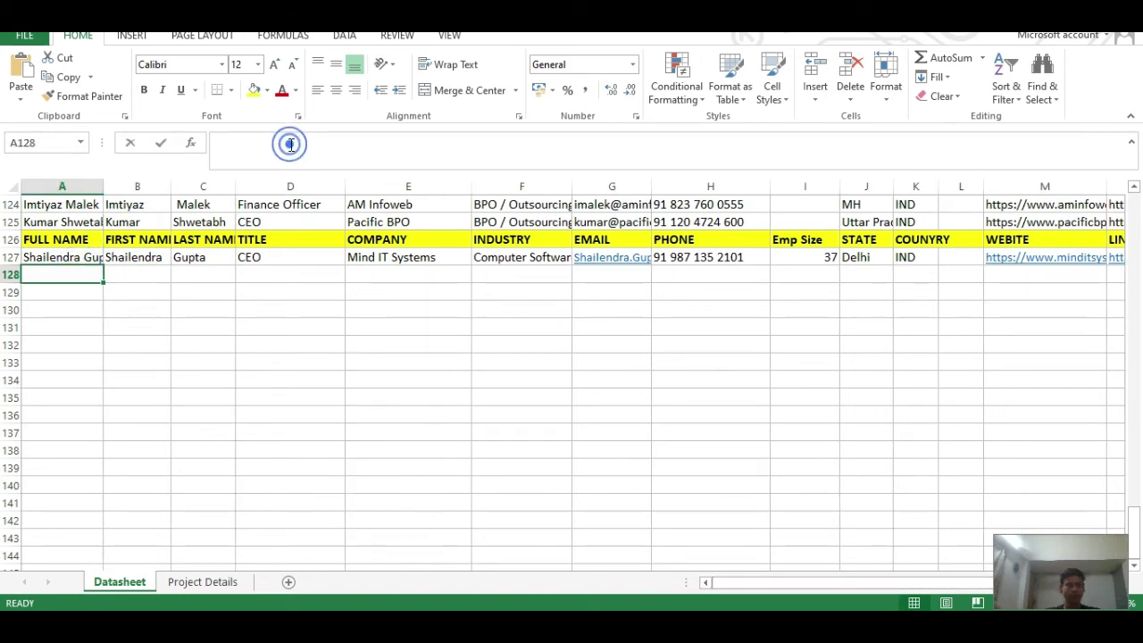
pyautogui.hotkey('ctrl', 'v')
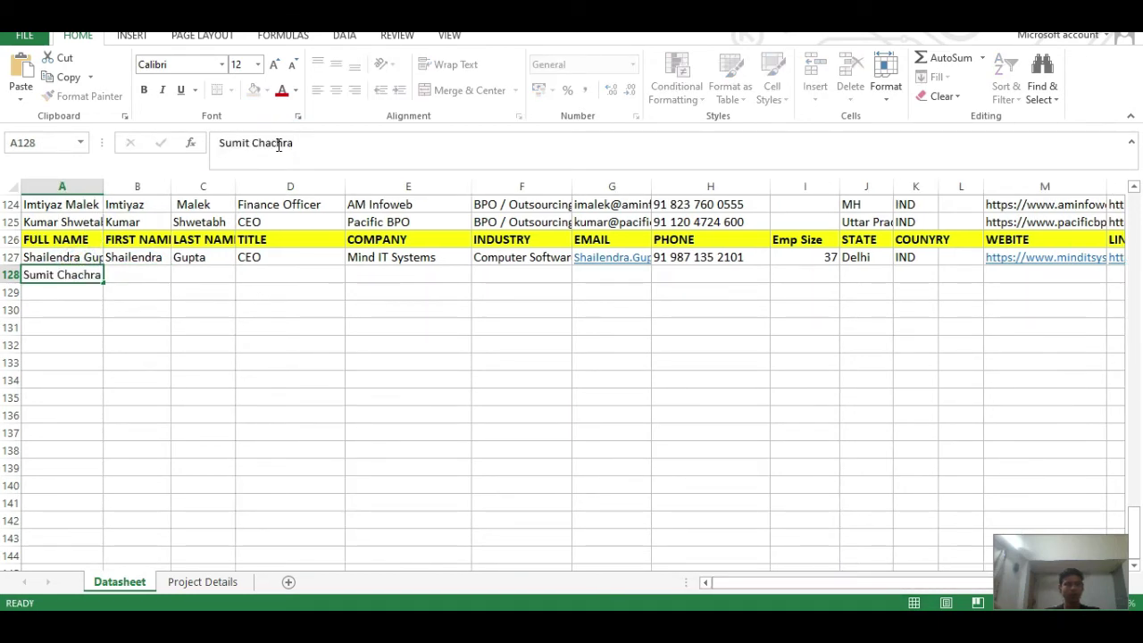
# - Enter the CEO's first name in B128 and last name in C128 by splitting the copied full name
pyautogui.press('Tab')
pyautogui.click(279, 146)
pyautogui.hotkey('ctrl', 'v')
pyautogui.moveTo(255, 143); pyautogui.dragTo(347, 146)
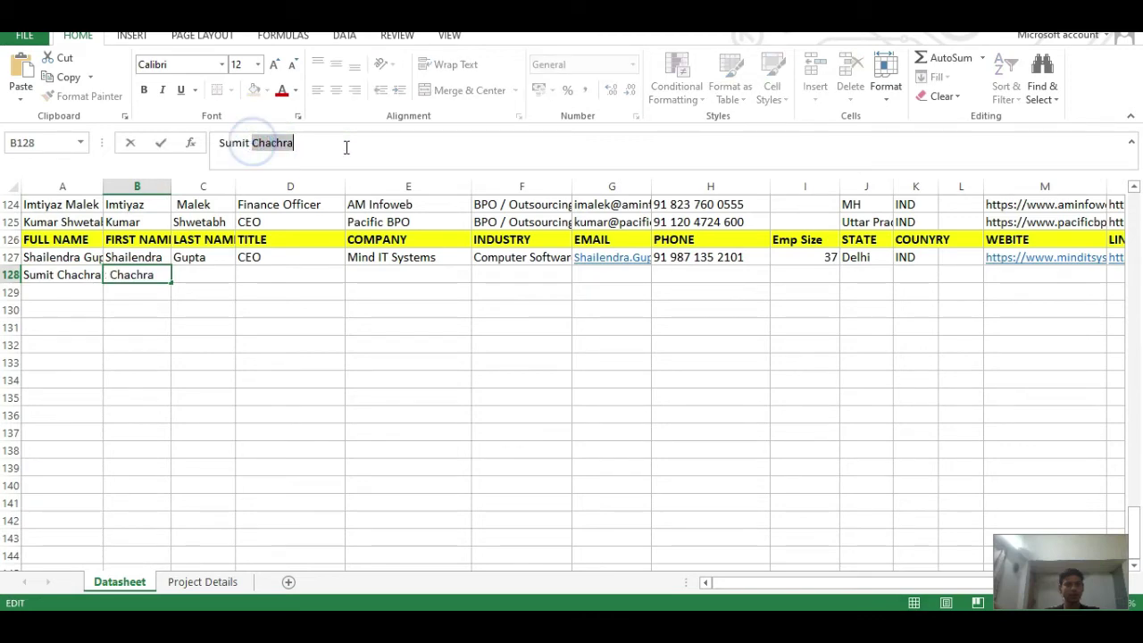
pyautogui.hotkey('ctrl', 'x')
pyautogui.press('Tab')
pyautogui.hotkey('ctrl', 'v')
pyautogui.press('Tab')
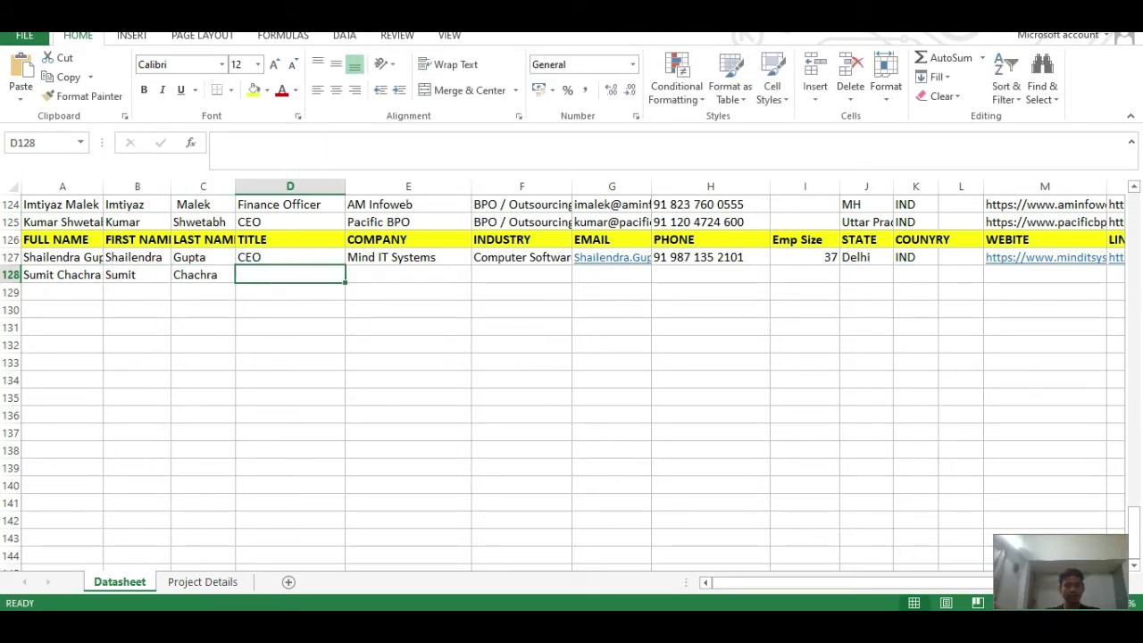
# - Copy the title "CEO & CTO" from the Tivix About page into the TITLE cell D128
pyautogui.hotkey('alt', 'Tab')
pyautogui.moveTo(180, 399); pyautogui.dragTo(237, 402)
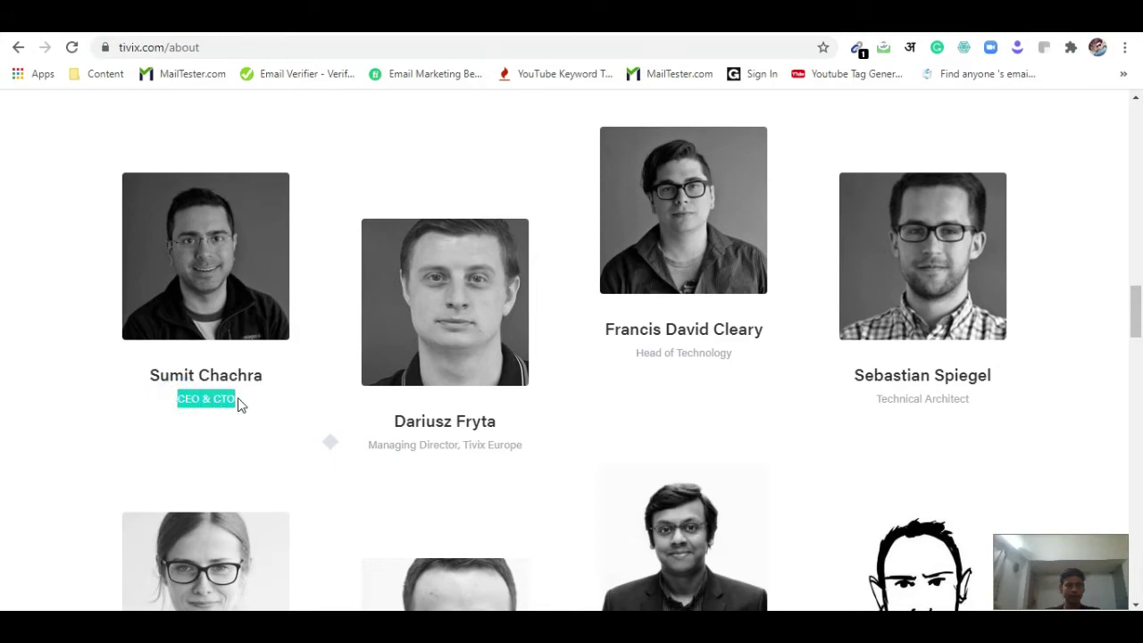
pyautogui.hotkey('ctrl', 'c')
pyautogui.hotkey('alt', 'Tab')
pyautogui.hotkey('ctrl', 'v')
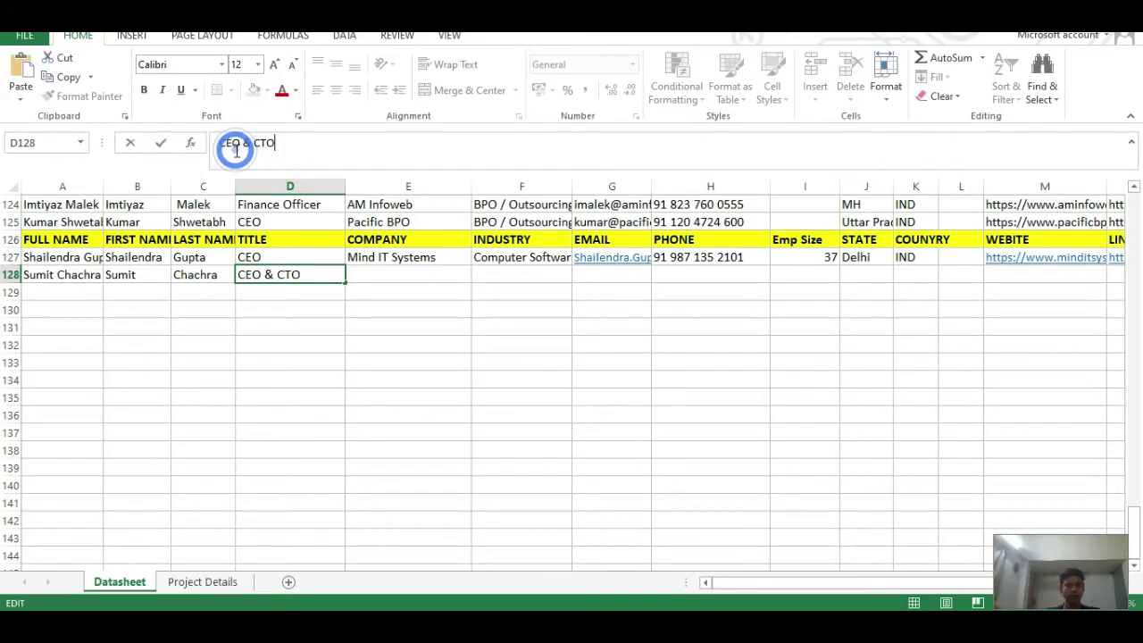
pyautogui.press('Tab')
# - Copy the company name "Tivix Inc" from the footer of the Tivix About page into the COMPANY cell E128
pyautogui.hotkey('alt', 'Tab')
pyautogui.scroll(-15, 27, 454)
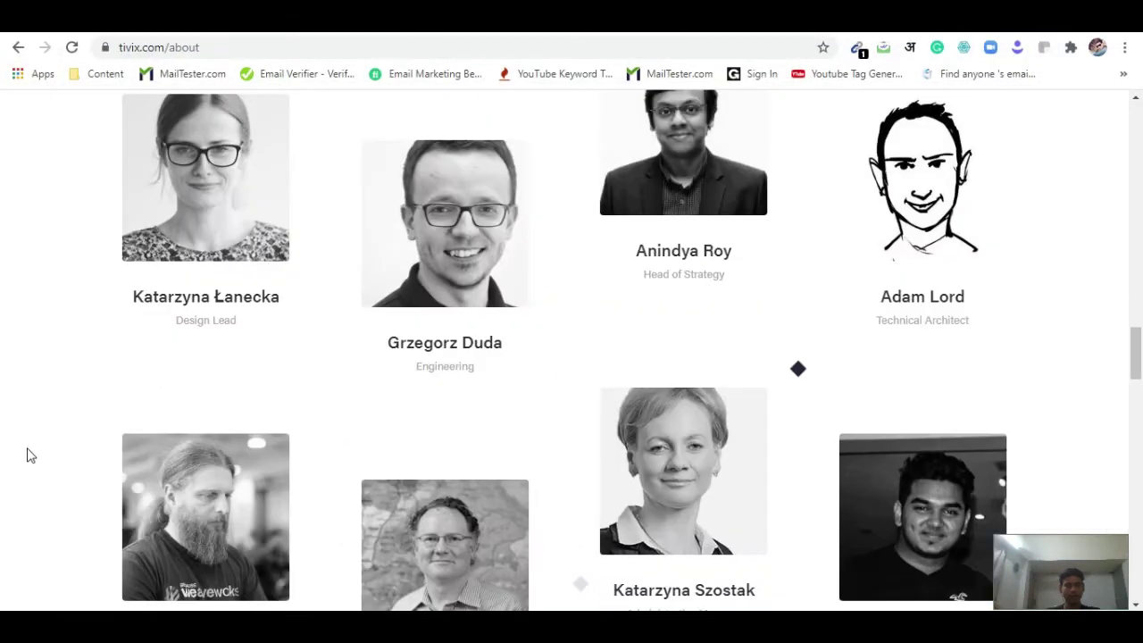
pyautogui.scroll(-5, 28, 466)
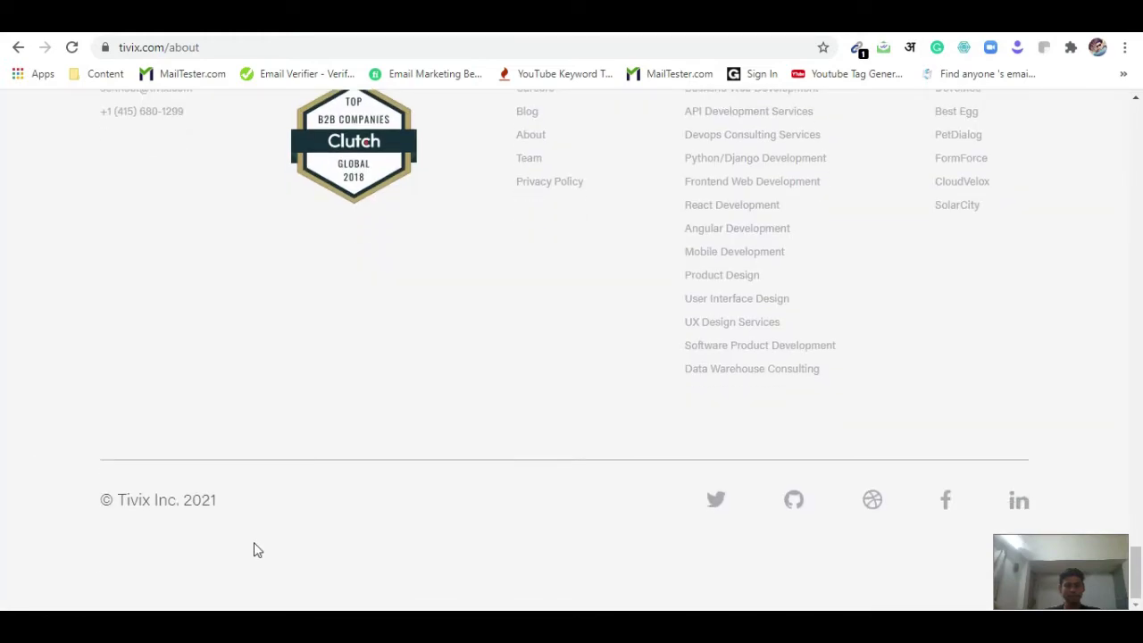
pyautogui.moveTo(147, 502); pyautogui.dragTo(176, 503)
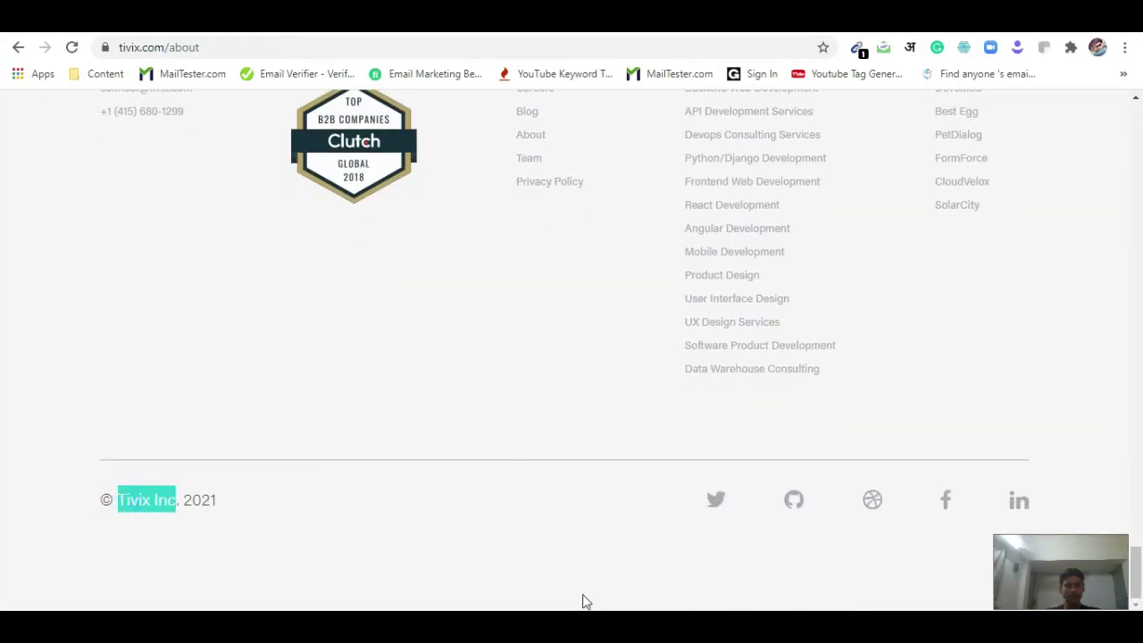
pyautogui.hotkey('alt', 'Tab')
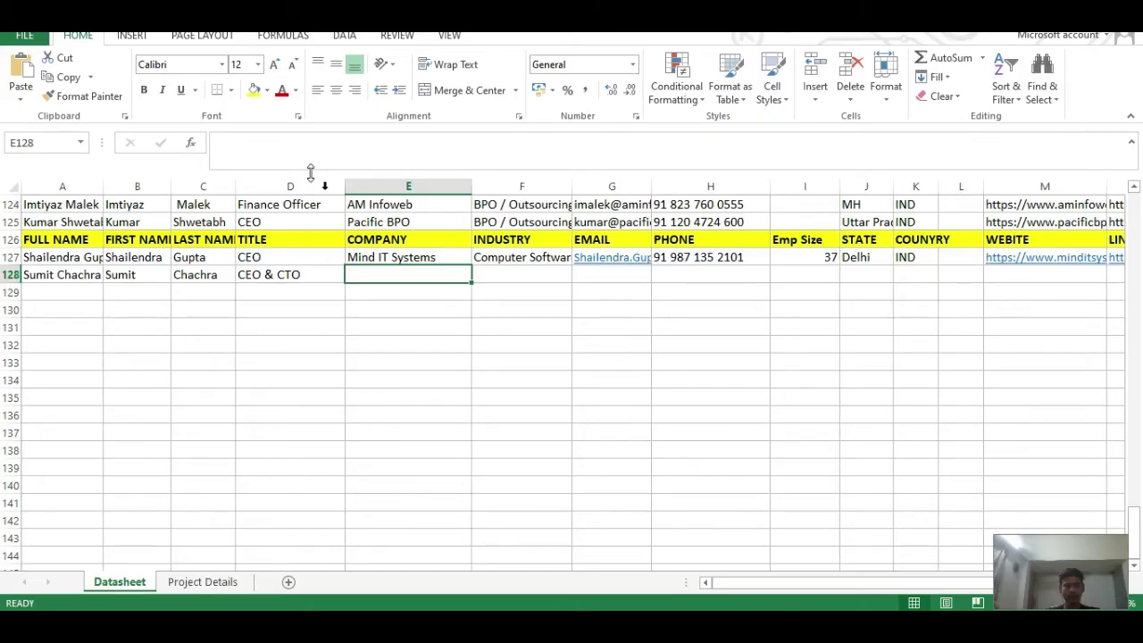
pyautogui.click(268, 161)
pyautogui.hotkey('ctrl', 'v')
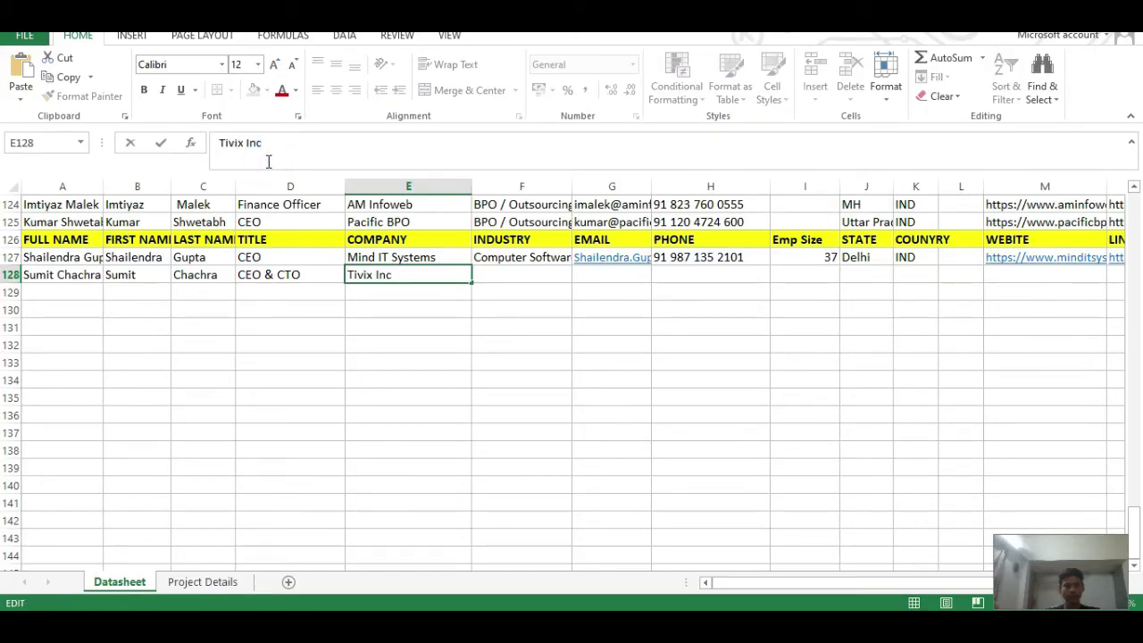
pyautogui.press('Tab')
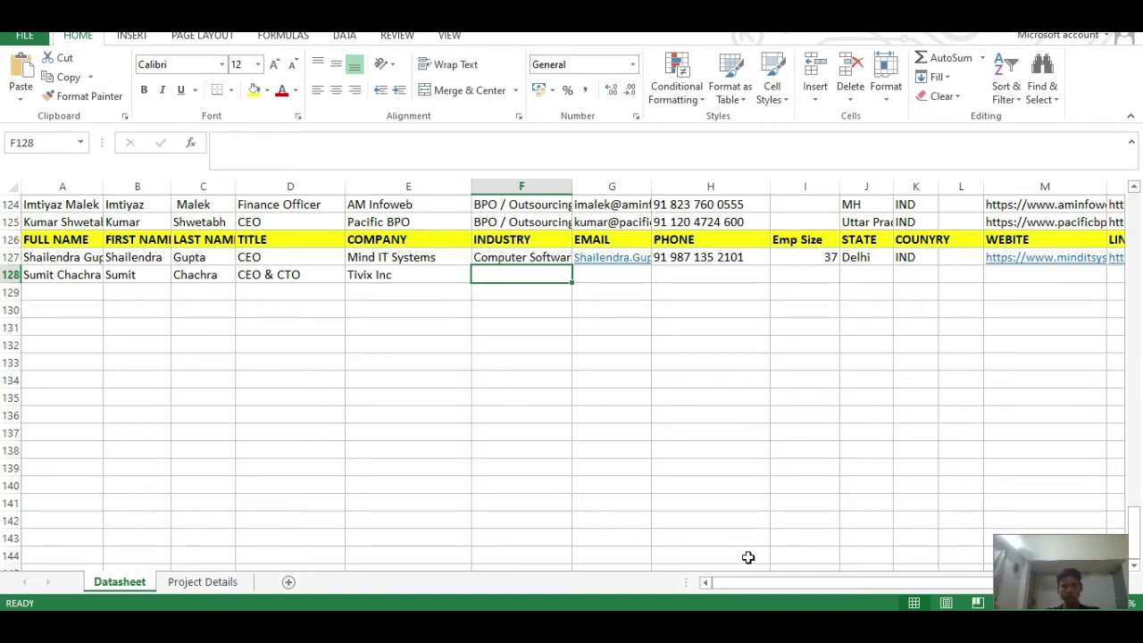
# - Copy the industry "Computer Software" from F127 into the INDUSTRY cell F128
pyautogui.click(518, 259)
pyautogui.hotkey('ctrl', 'c')
pyautogui.click(518, 271)
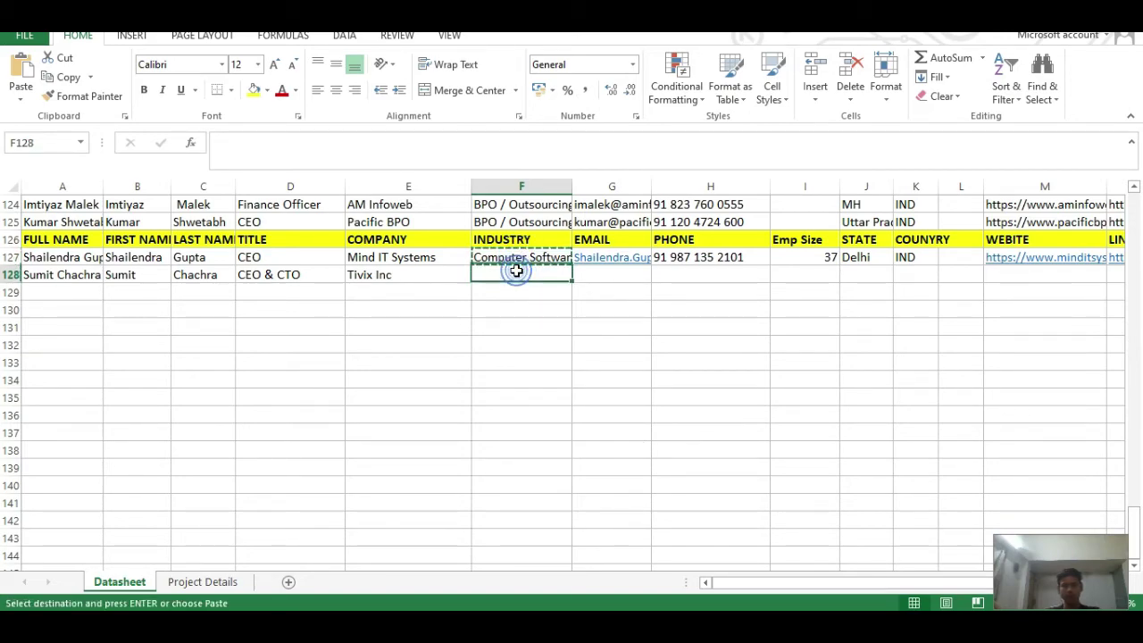
pyautogui.hotkey('ctrl', 'v')
# - Copy the CEO's e-mail address from the Cc recipient's contact card in the Gmail draft into the EMAIL cell G128 of the Excel datasheet
pyautogui.hotkey('alt', 'Tab')
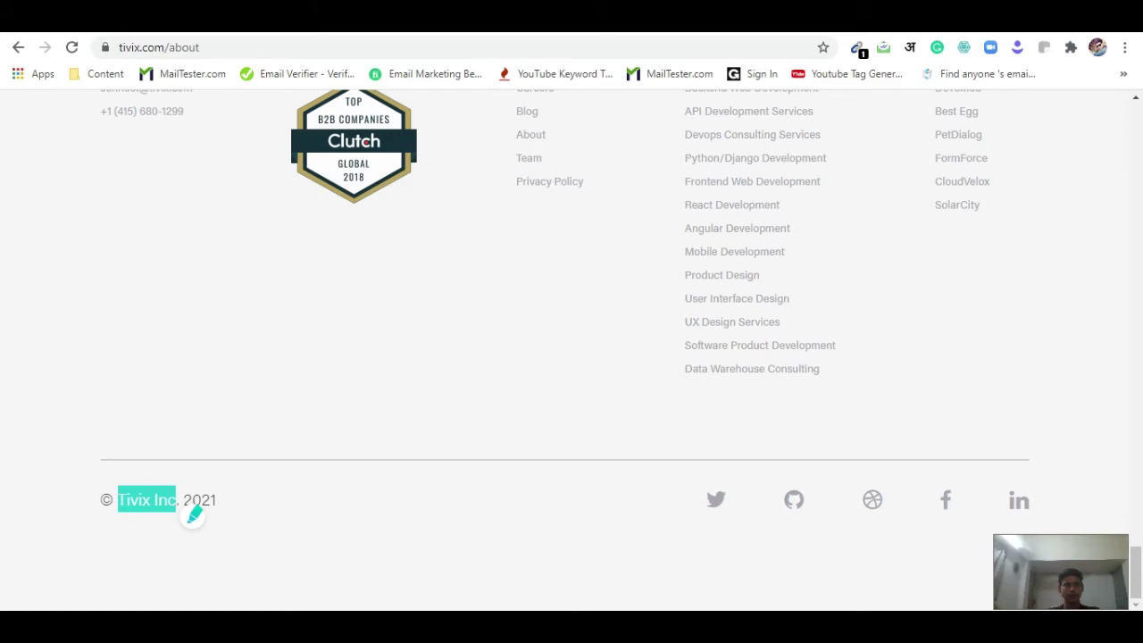
pyautogui.hotkey('ctrl', 'Tab')
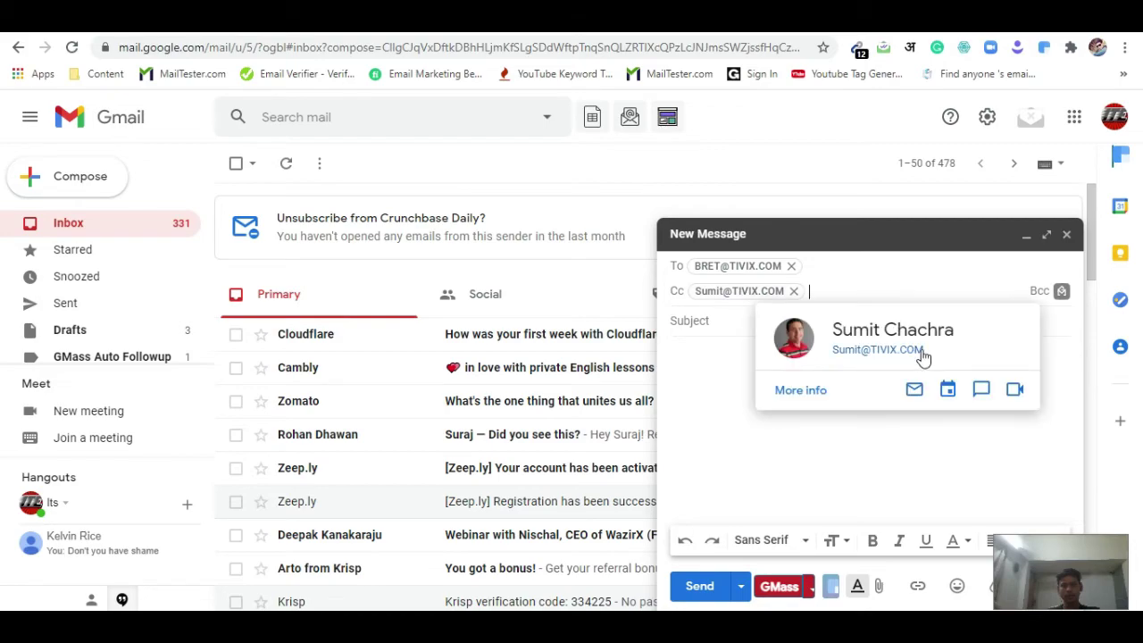
pyautogui.moveTo(929, 350); pyautogui.dragTo(842, 350)
pyautogui.hotkey('alt', 'Tab')
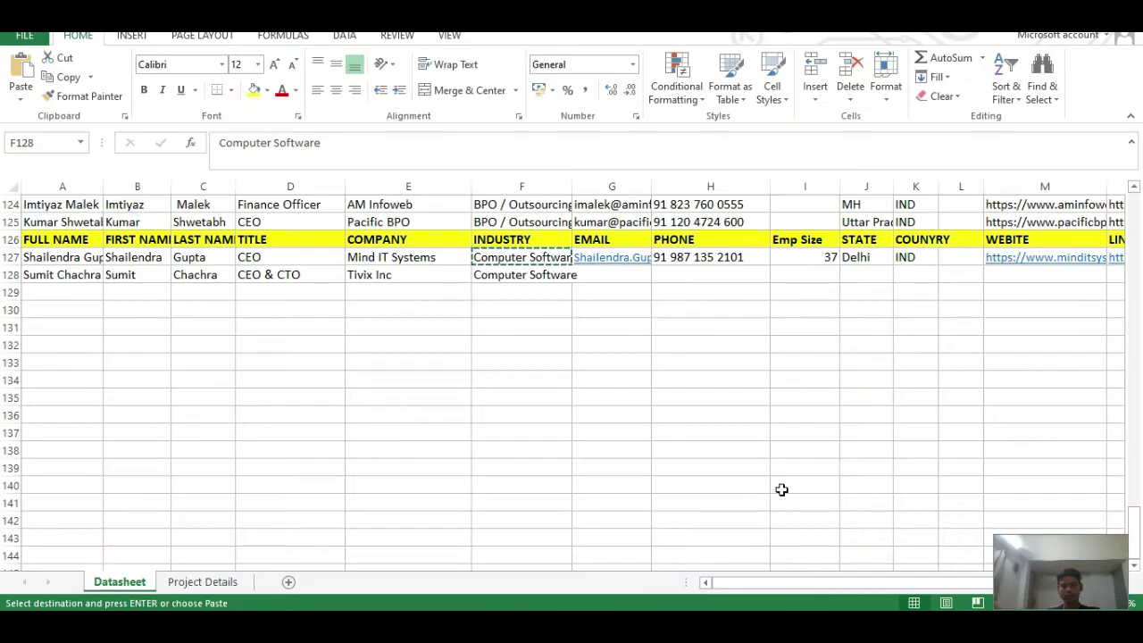
pyautogui.click(601, 294)
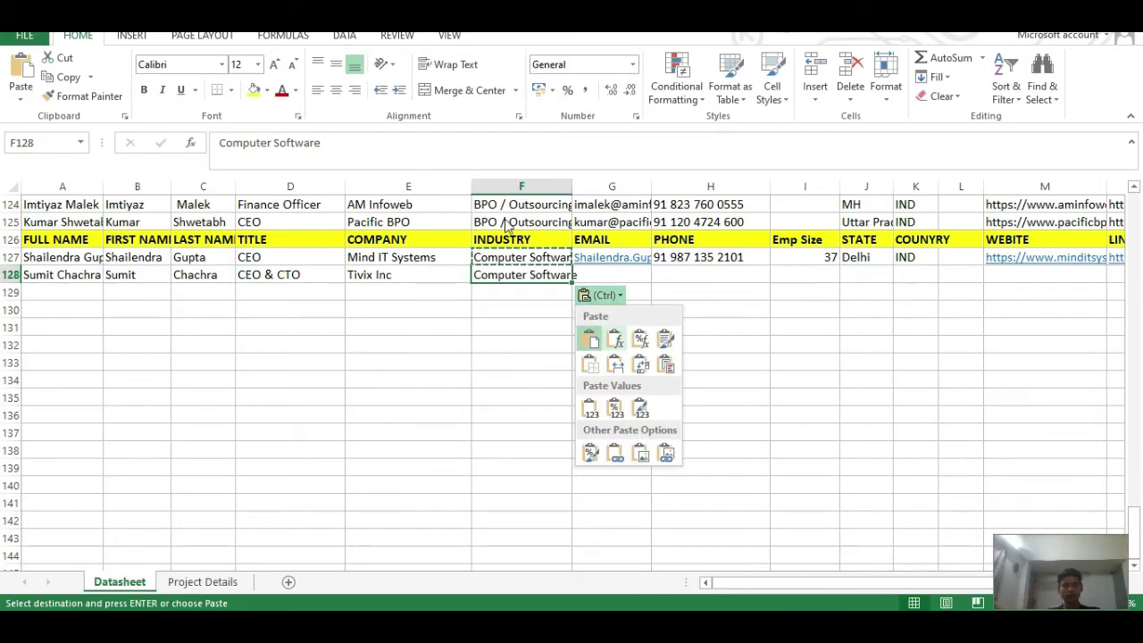
pyautogui.click(616, 274)
pyautogui.doubleClick(616, 274)
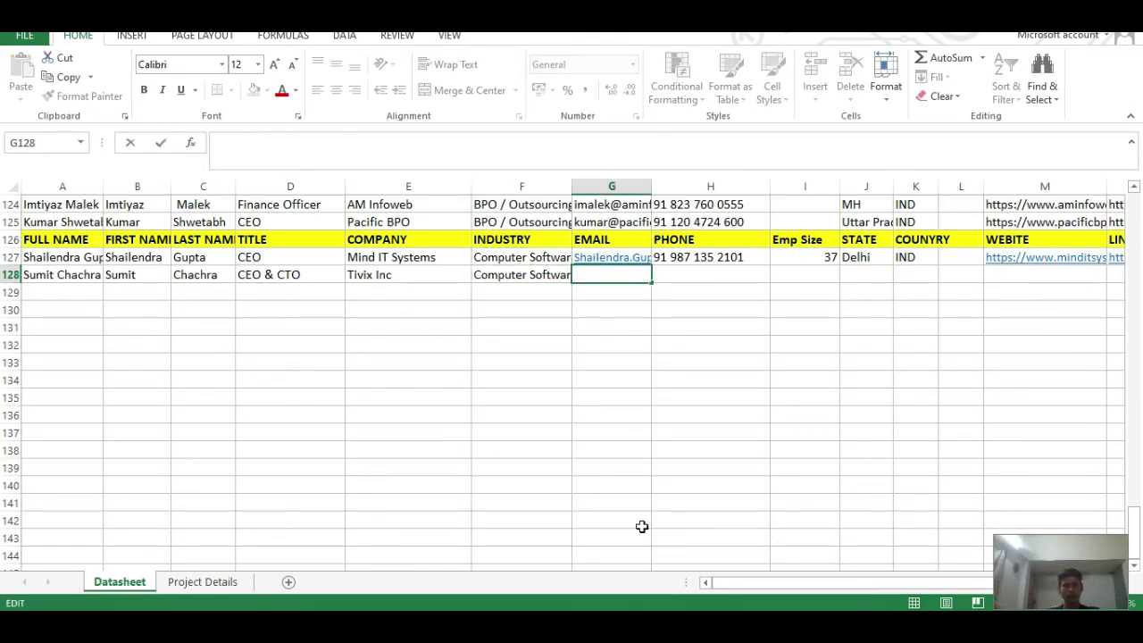
pyautogui.hotkey('alt', 'Tab')
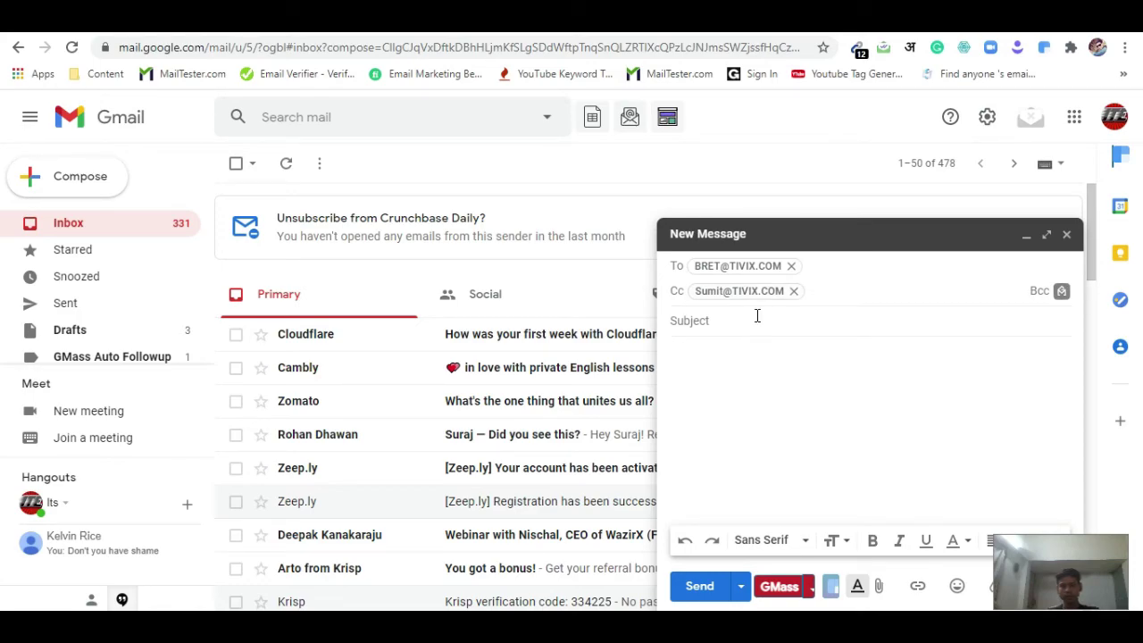
pyautogui.moveTo(741, 291)
pyautogui.moveTo(958, 346); pyautogui.dragTo(849, 350)
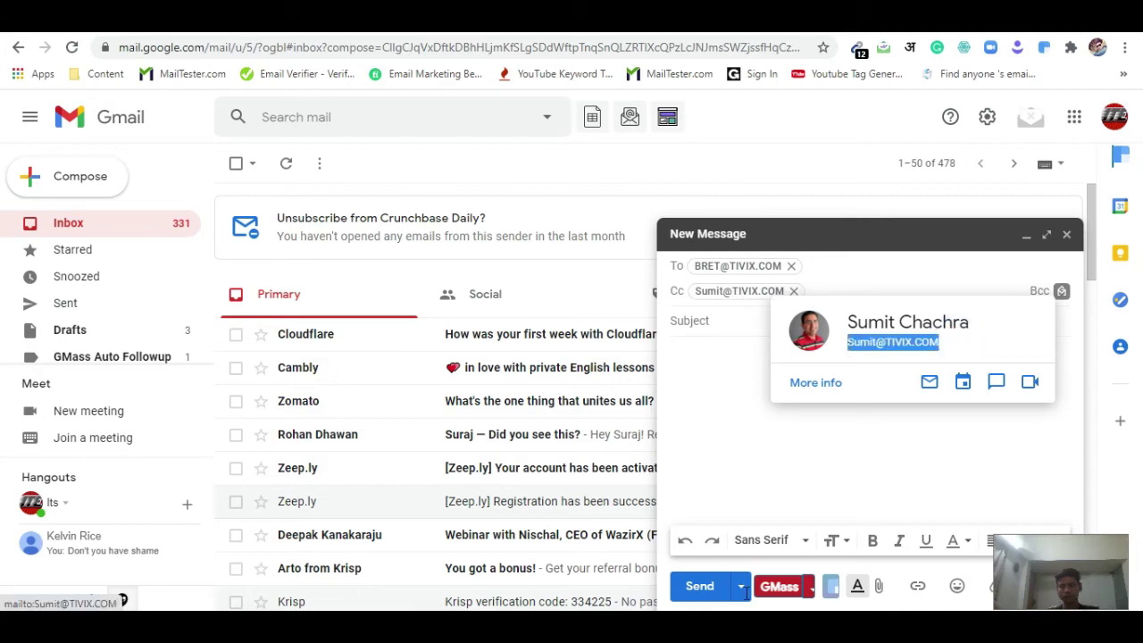
pyautogui.hotkey('alt', 'Tab')
pyautogui.click(304, 152)
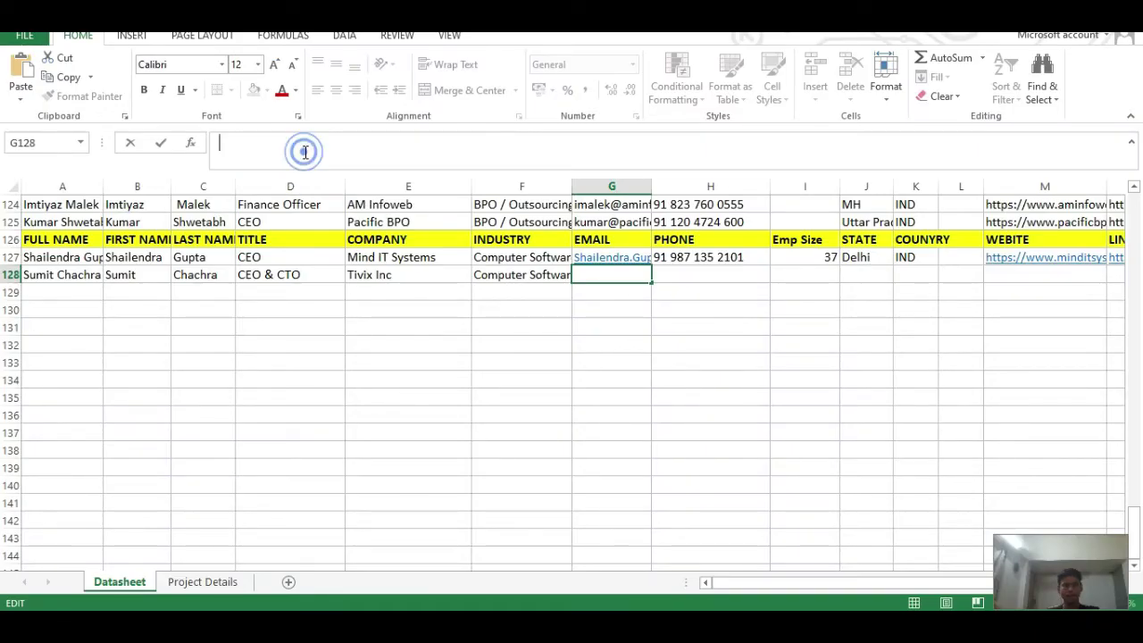
pyautogui.hotkey('ctrl', 'v')
pyautogui.press('Tab')
# - Copy the company's phone number from the footer of the Tivix About page into the PHONE cell H128 of the Excel datasheet
pyautogui.hotkey('alt', 'Tab')
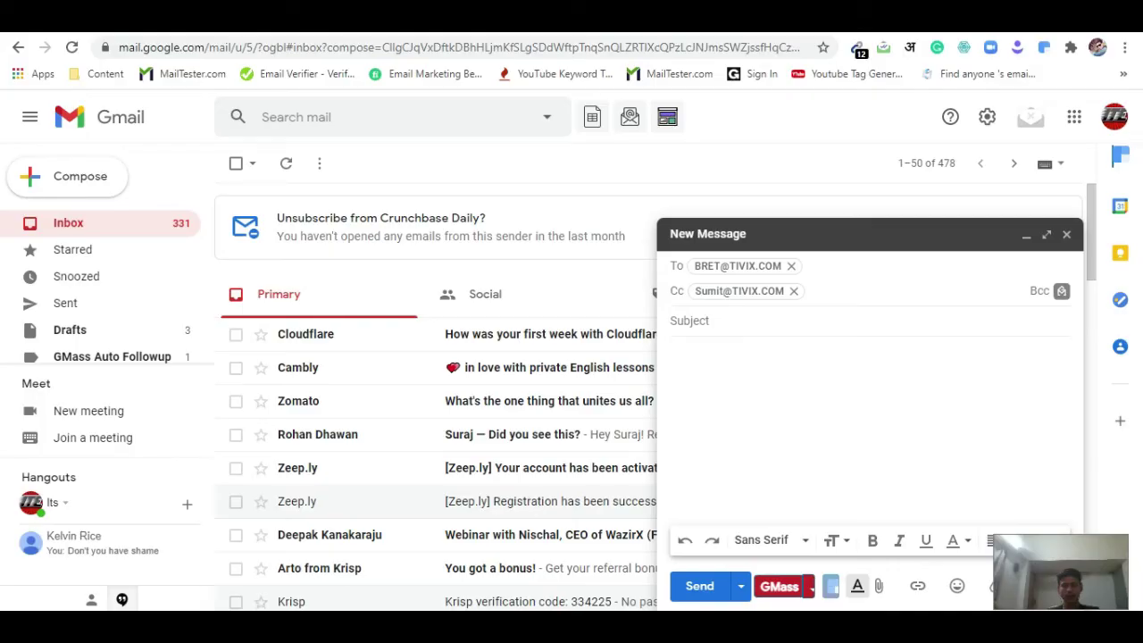
pyautogui.hotkey('ctrl', 'Tab')
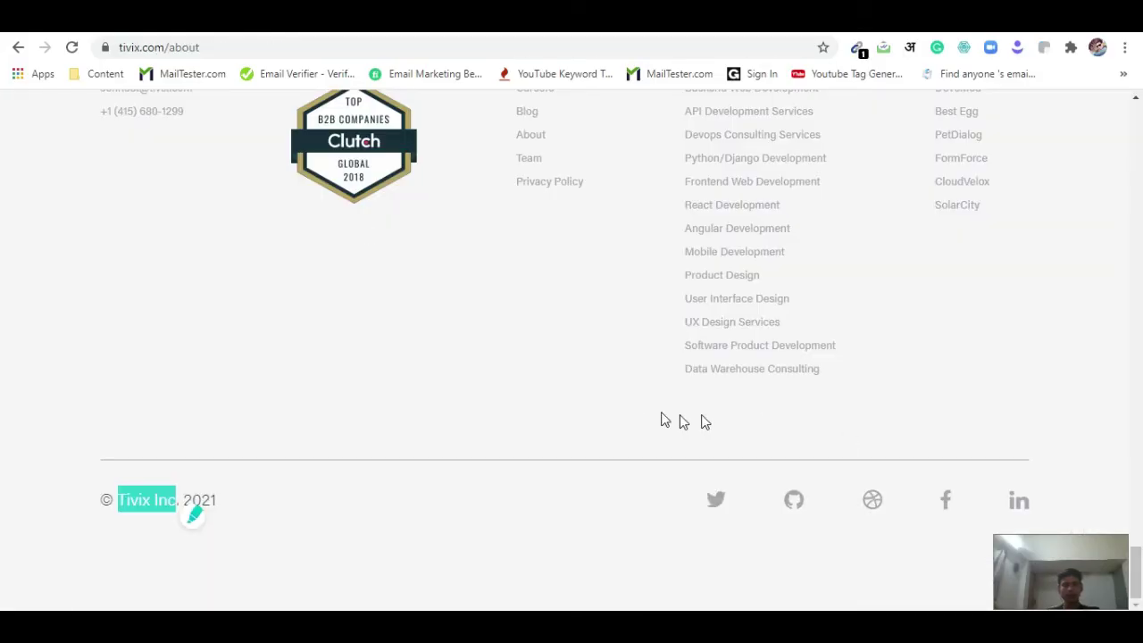
pyautogui.scroll(2, 620, 413)
pyautogui.scroll(1, 786, 295)
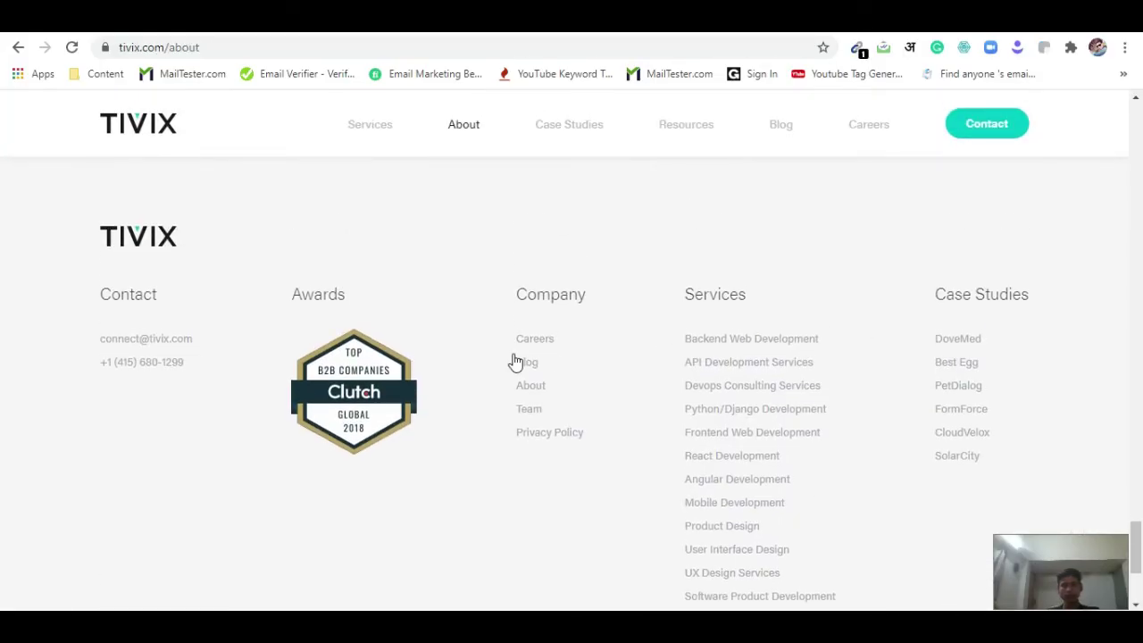
pyautogui.tripleClick(198, 362)
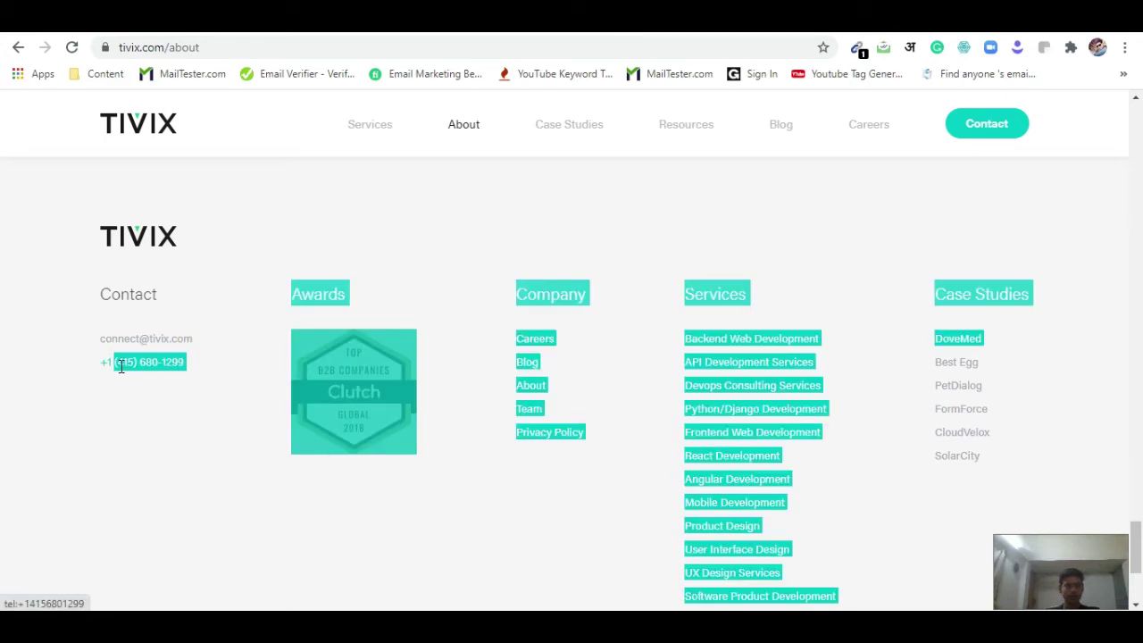
pyautogui.click(140, 411)
pyautogui.moveTo(184, 364); pyautogui.dragTo(123, 362)
pyautogui.hotkey('ctrl', 'c')
pyautogui.hotkey('alt', 'Tab')
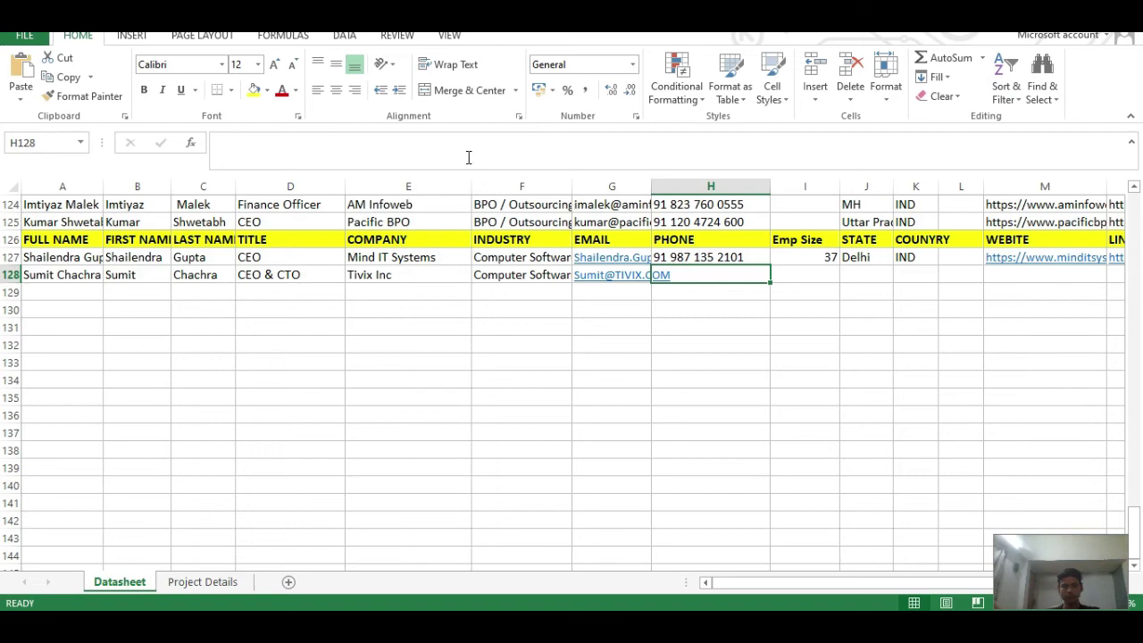
pyautogui.click(467, 153)
pyautogui.hotkey('ctrl', 'v')
pyautogui.press('Tab')
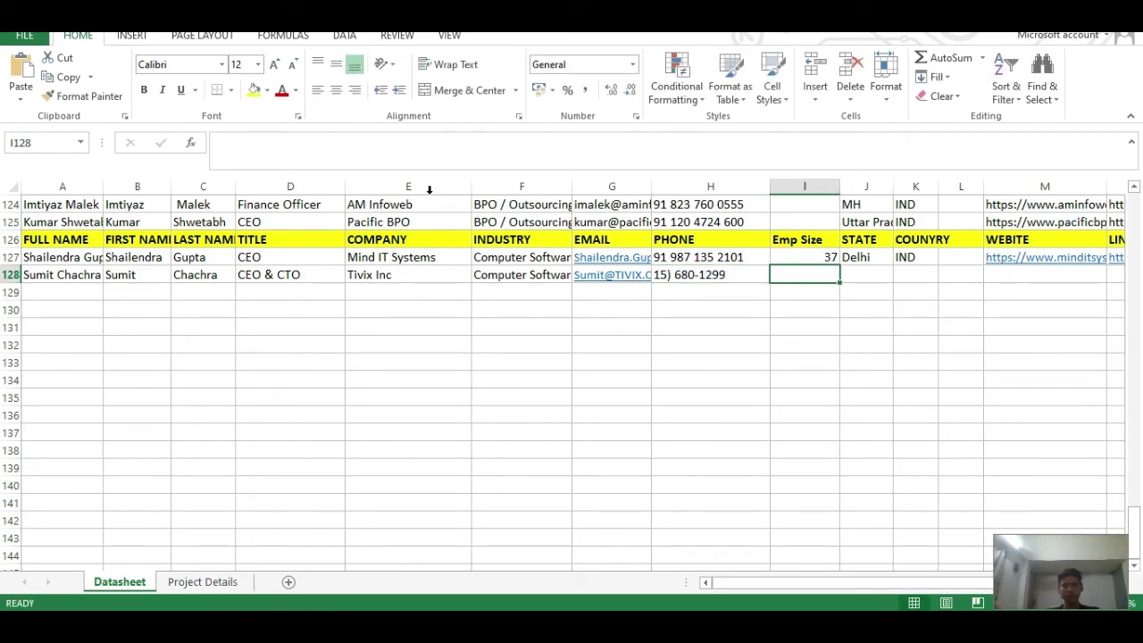
# - Check the phone number on the Tivix page and add the missing first digit of the area code in H128
pyautogui.hotkey('alt', 'Tab')
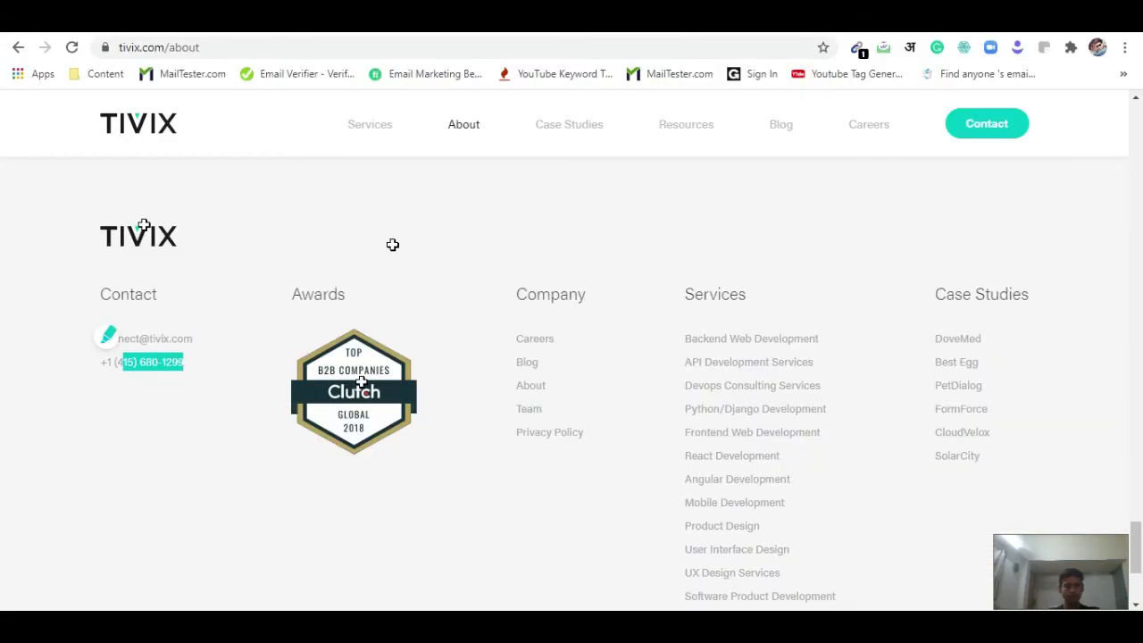
pyautogui.hotkey('alt', 'Tab')
pyautogui.click(695, 276)
pyautogui.click(219, 143)
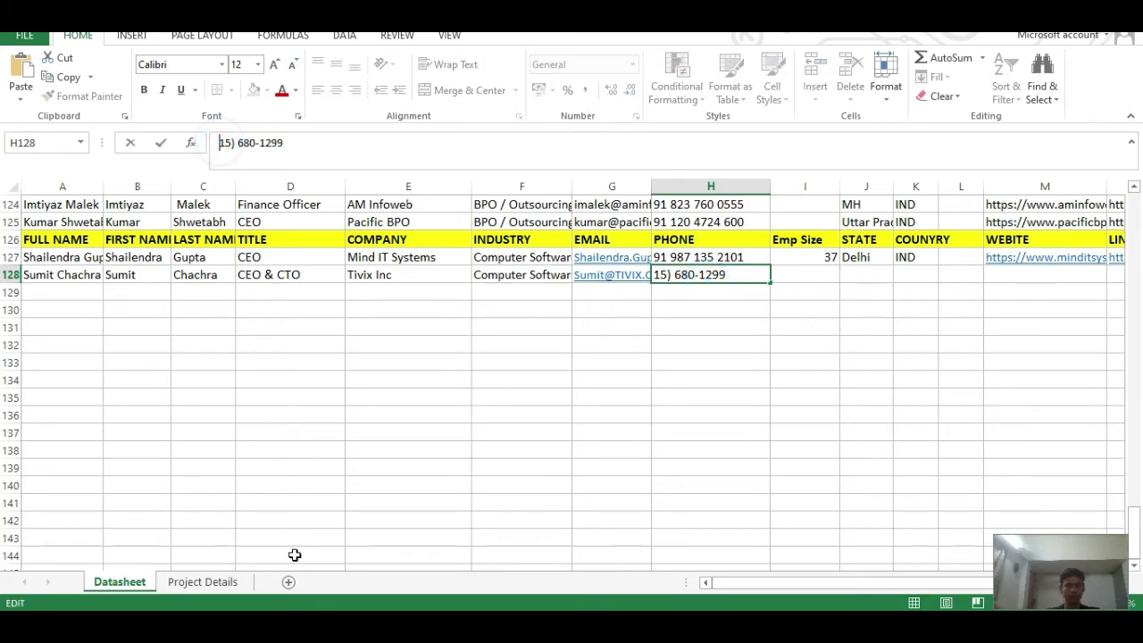
pyautogui.write('4')
pyautogui.press('Tab')
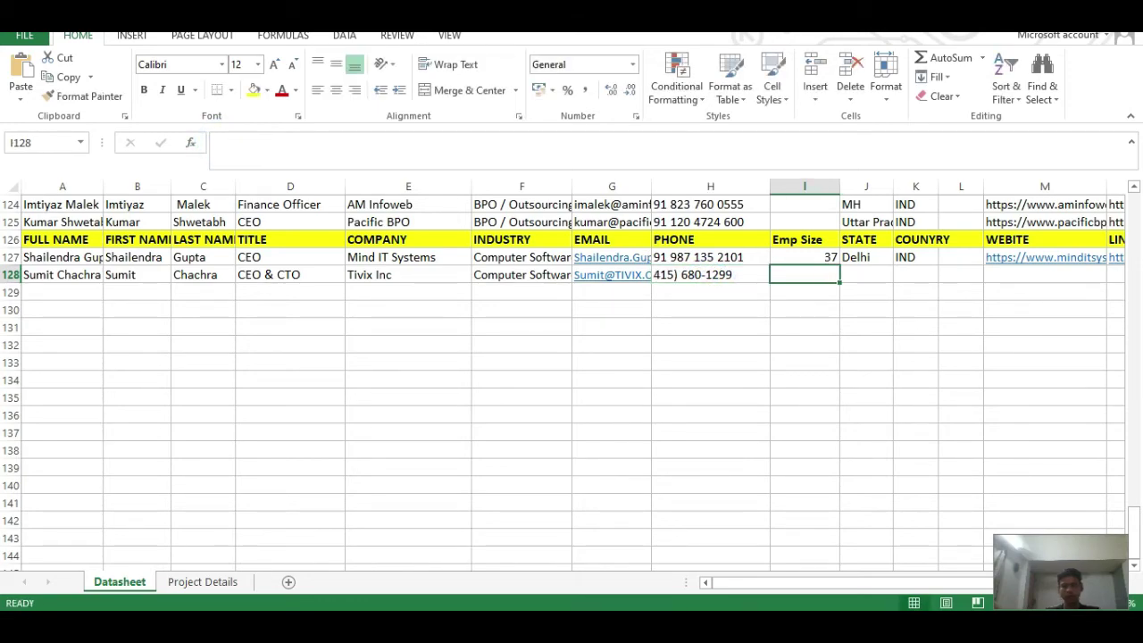
# - Enter CA as the state in J128 and USA as the country in K128
pyautogui.hotkey('alt', 'Tab')
pyautogui.hotkey('alt', 'Tab')
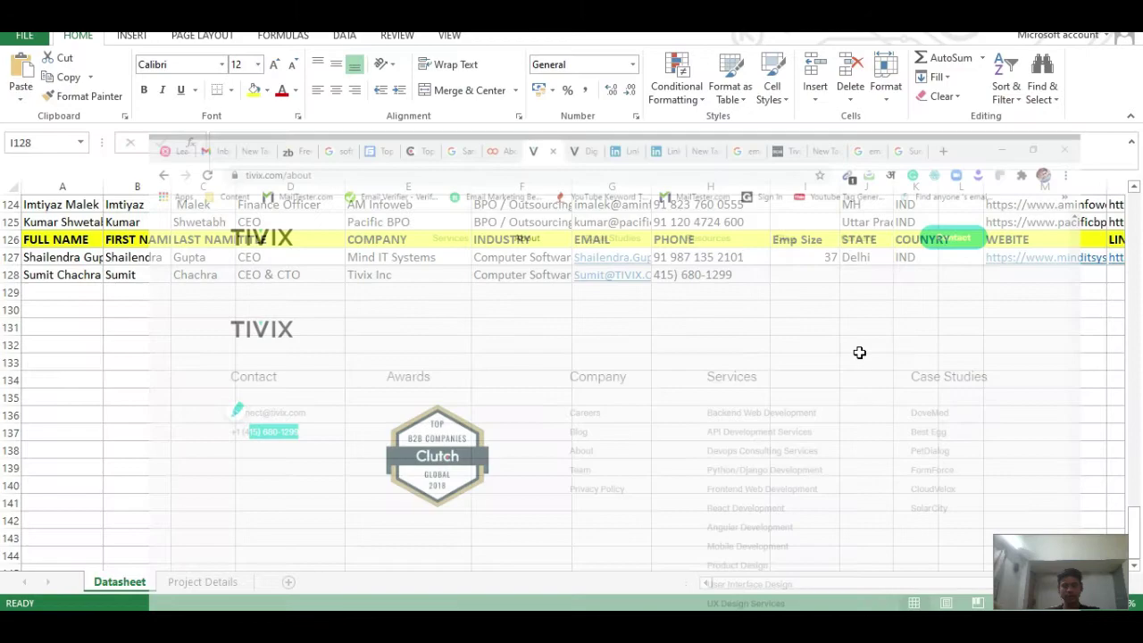
pyautogui.click(854, 279)
pyautogui.click(407, 144)
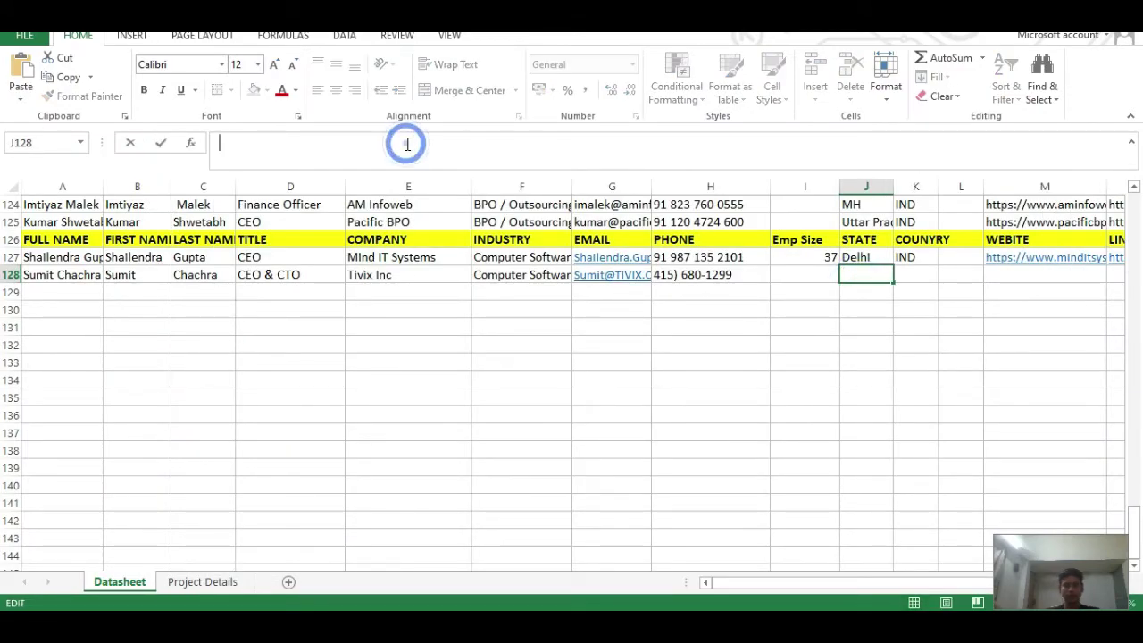
pyautogui.write('CA')
pyautogui.press('Tab')
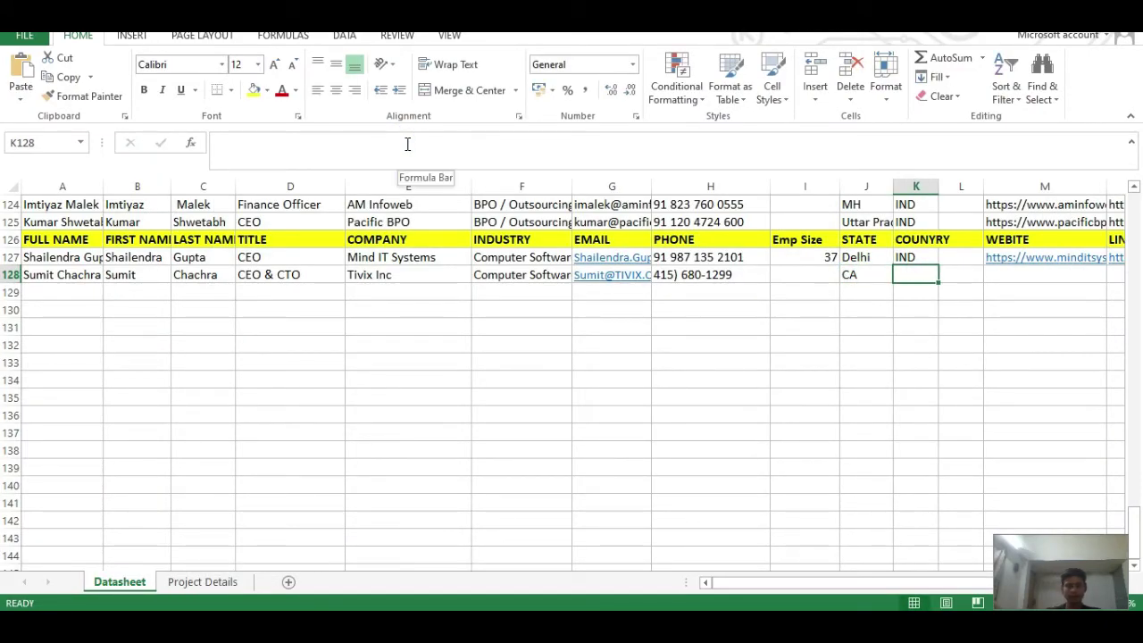
pyautogui.write('USA')
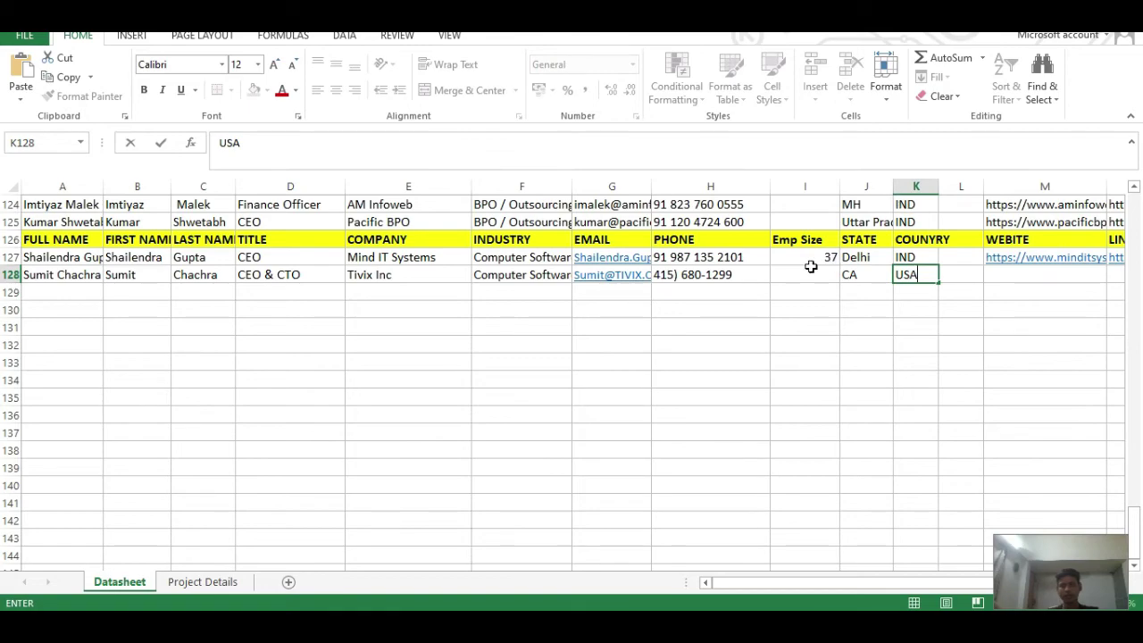
pyautogui.hotkey('alt', 'Tab')
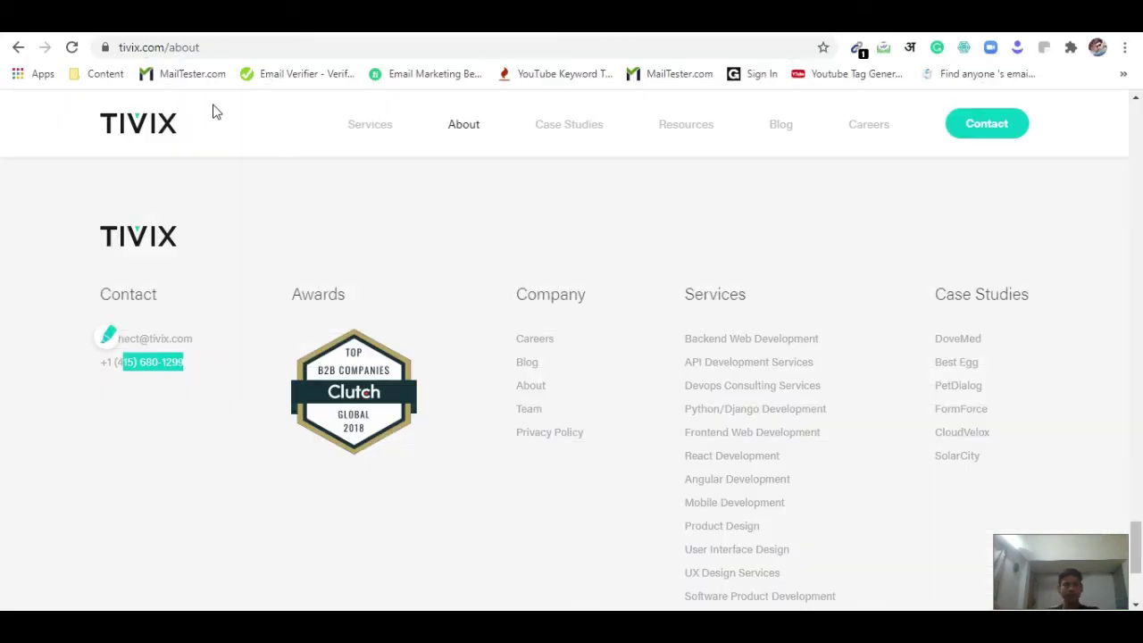
pyautogui.click(209, 42)
pyautogui.hotkey('alt', 'Tab')
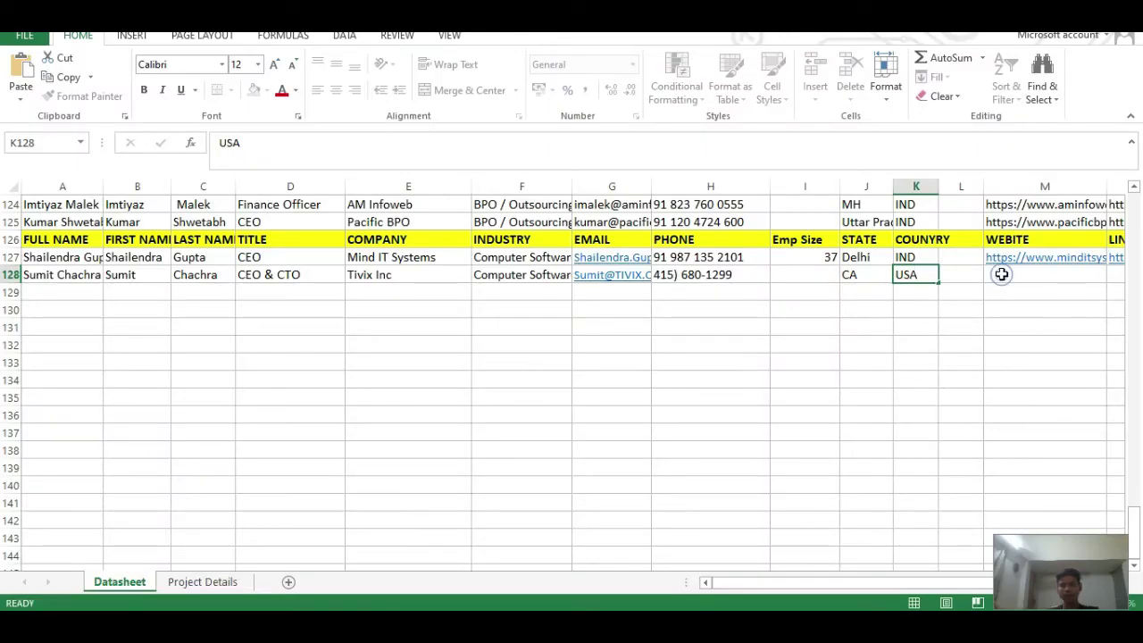
pyautogui.click(1002, 274)
pyautogui.click(464, 146)
pyautogui.hotkey('ctrl', 'v')
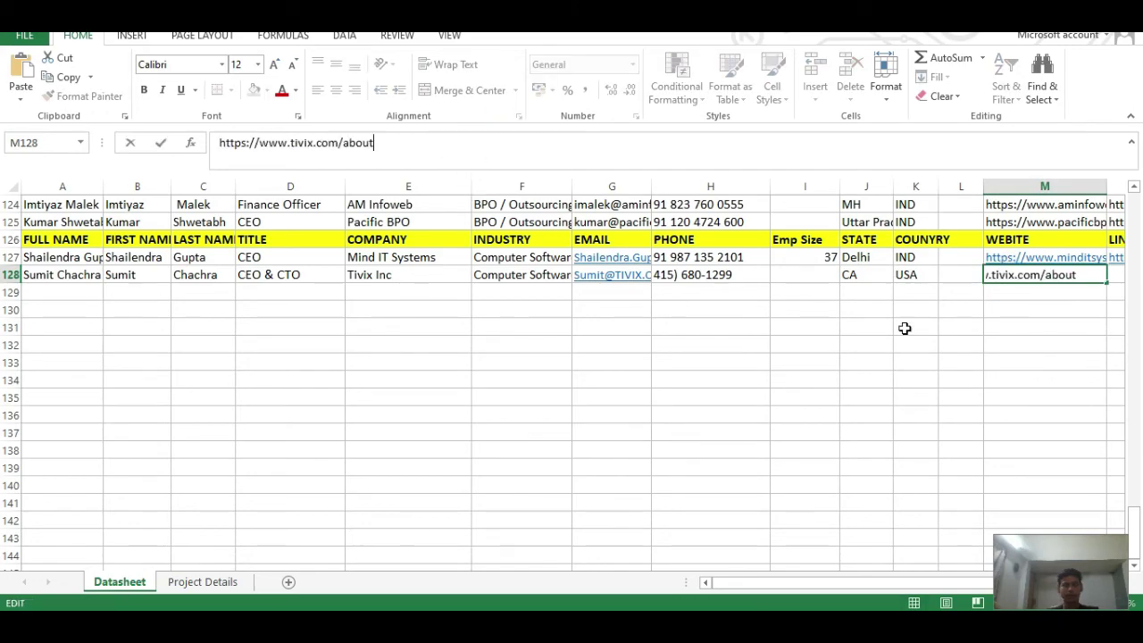
pyautogui.click(809, 274)
# - Open the company's LinkedIn page from the footer of the Tivix About page in the browser
pyautogui.hotkey('alt', 'Tab')
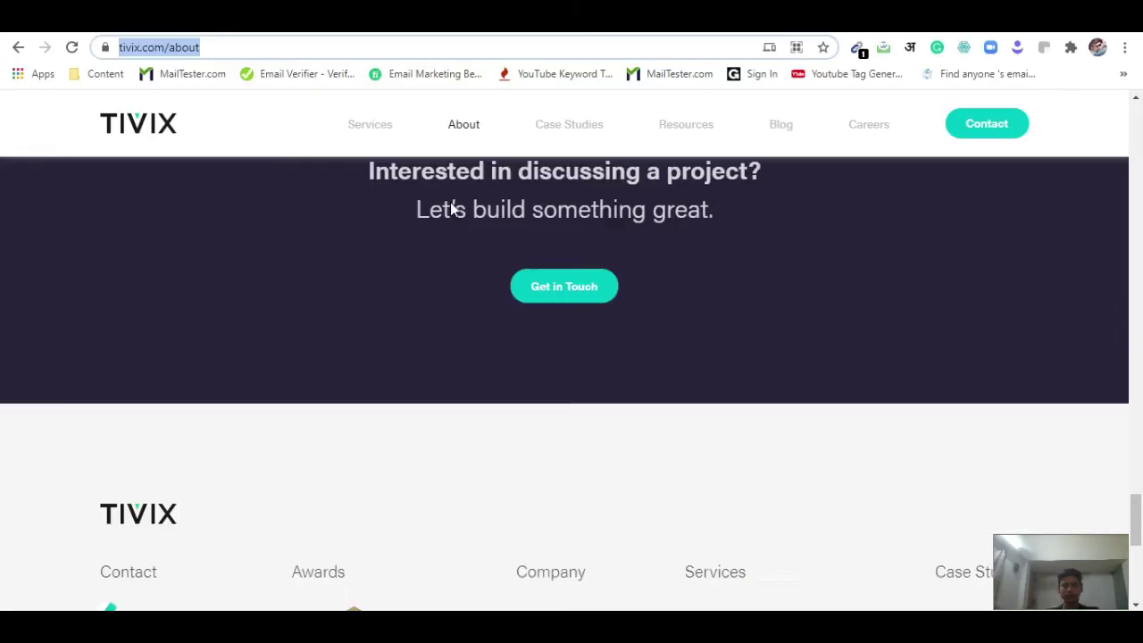
pyautogui.scroll(-6, 184, 324)
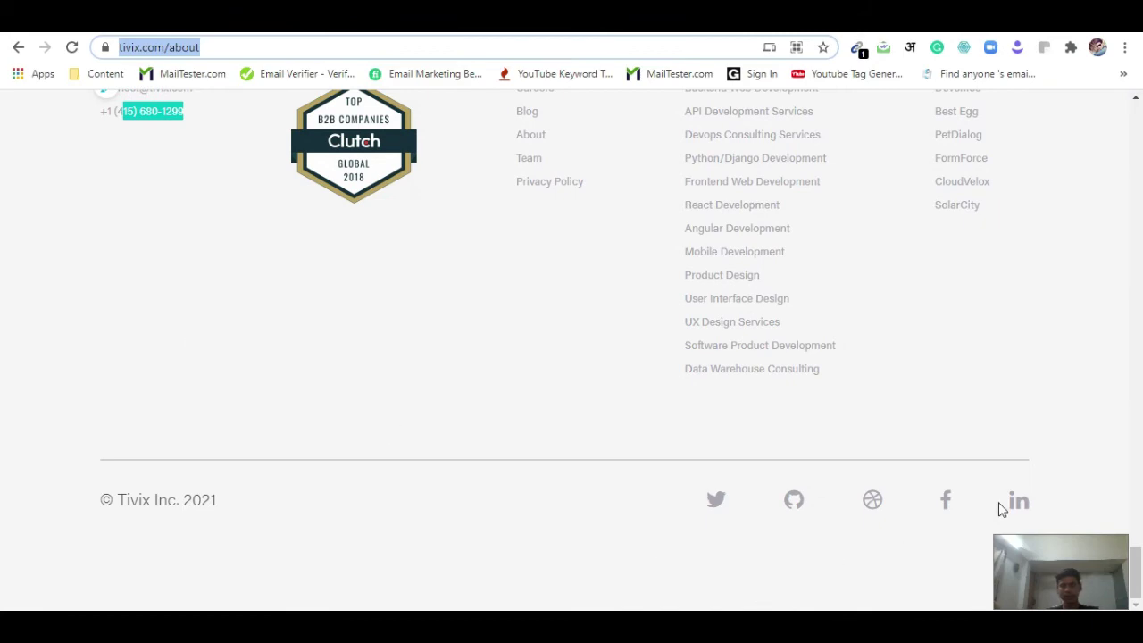
pyautogui.click(1017, 503)
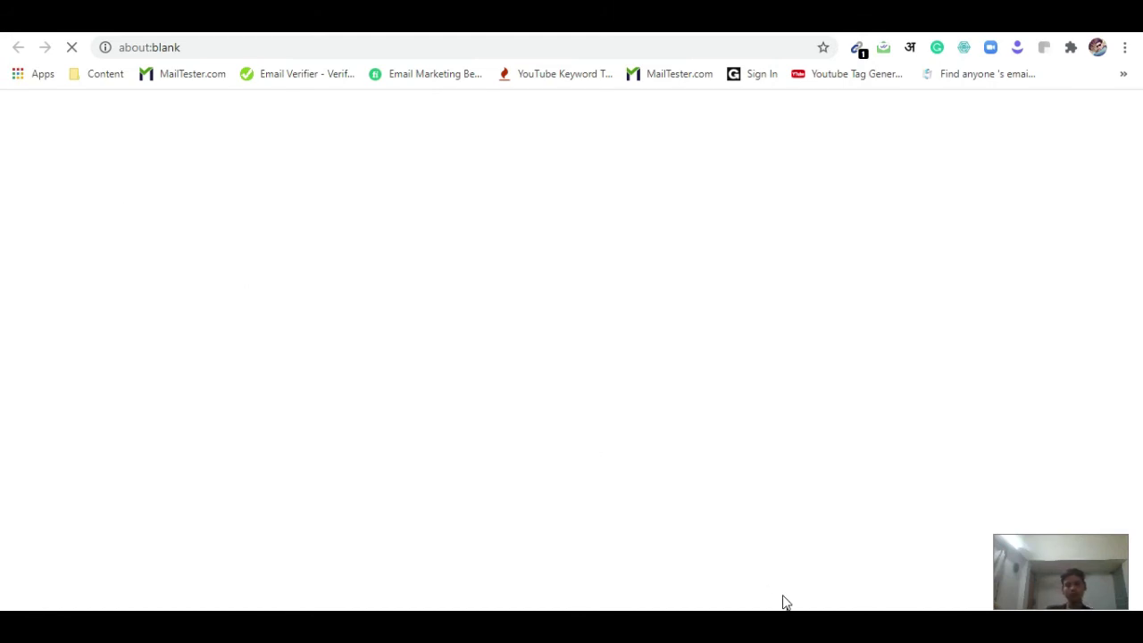
# - Switch back to the Excel datasheet and review the lead records from the latest row up to the column headings
pyautogui.hotkey('alt', 'Tab')
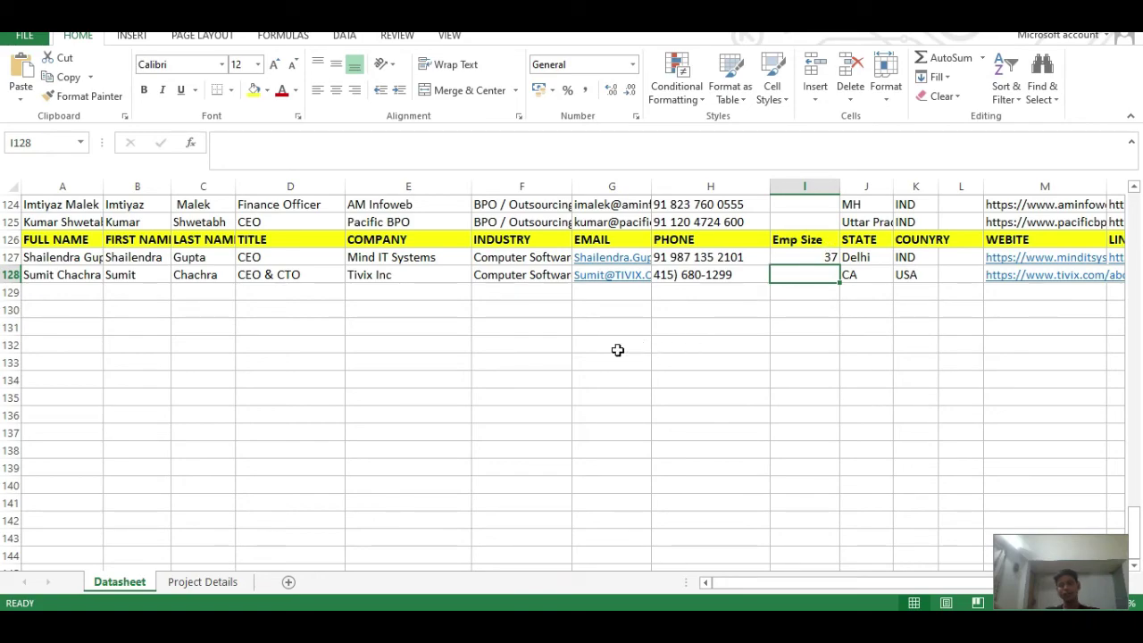
pyautogui.scroll(3, 617, 351)
pyautogui.scroll(-3, 340, 383)
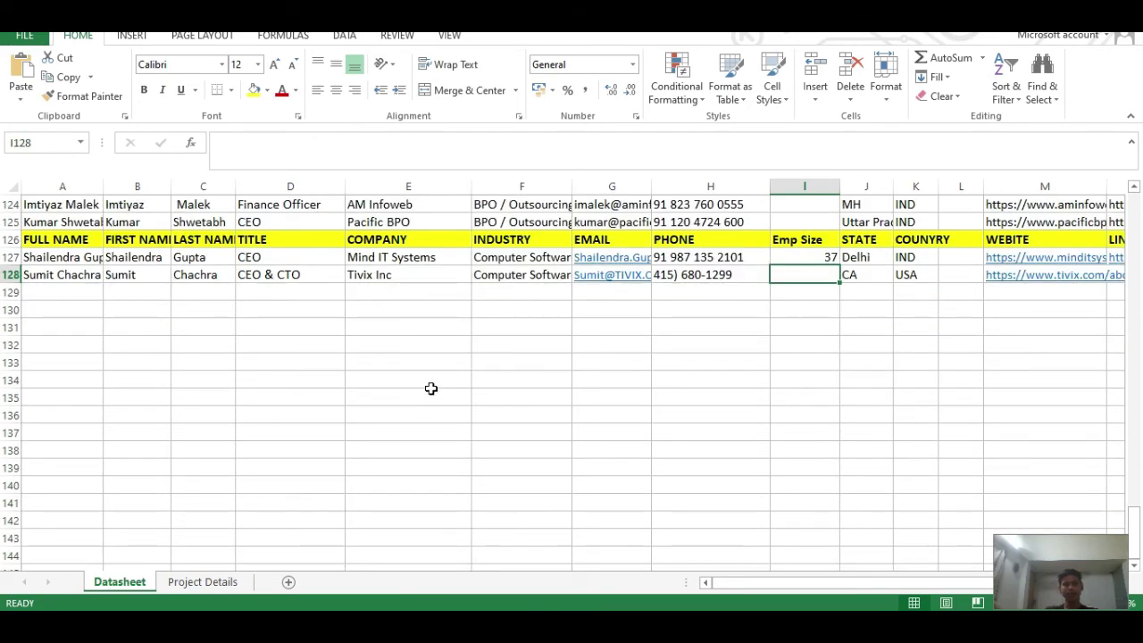
pyautogui.scroll(16, 430, 388)
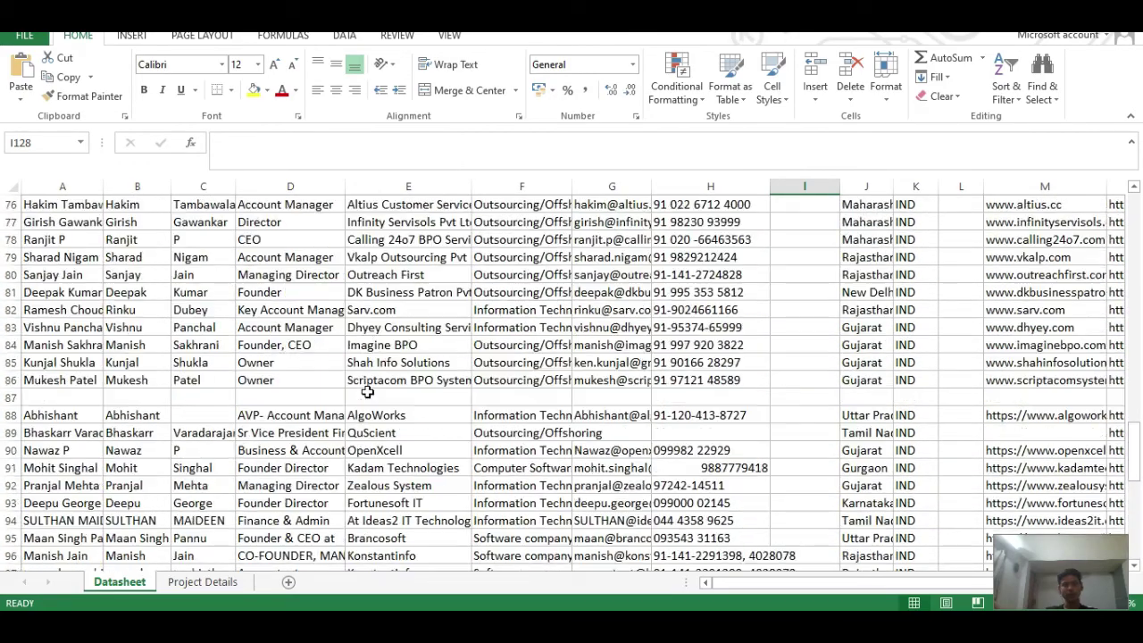
pyautogui.scroll(20, 367, 392)
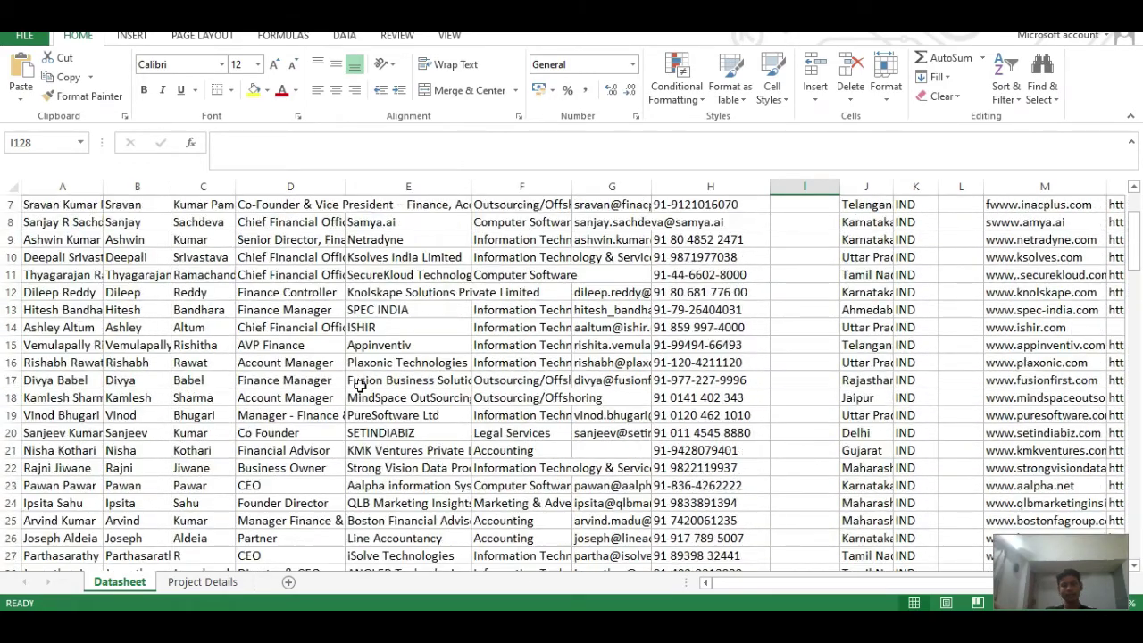
pyautogui.scroll(2, 359, 386)
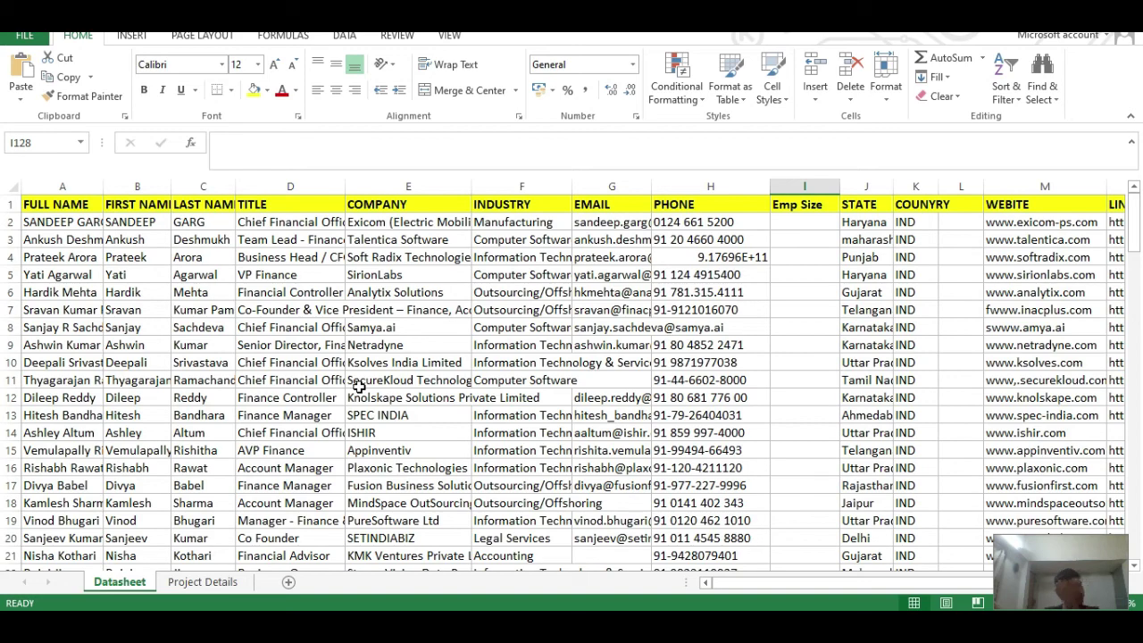
pyautogui.scroll(-8, 140, 304)
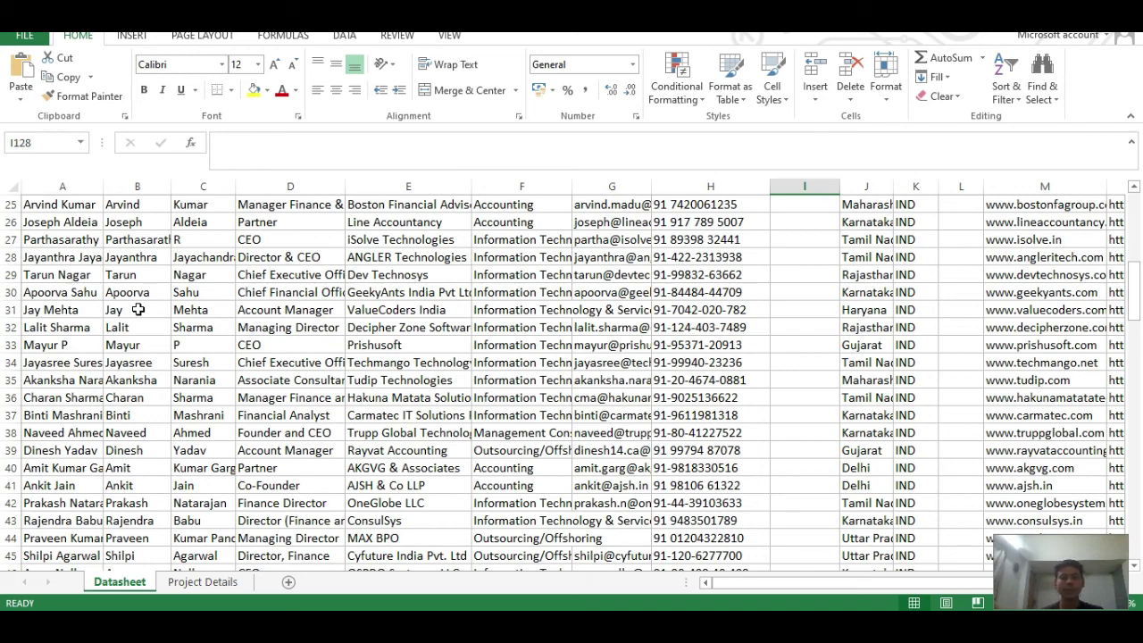
pyautogui.scroll(8, 138, 309)
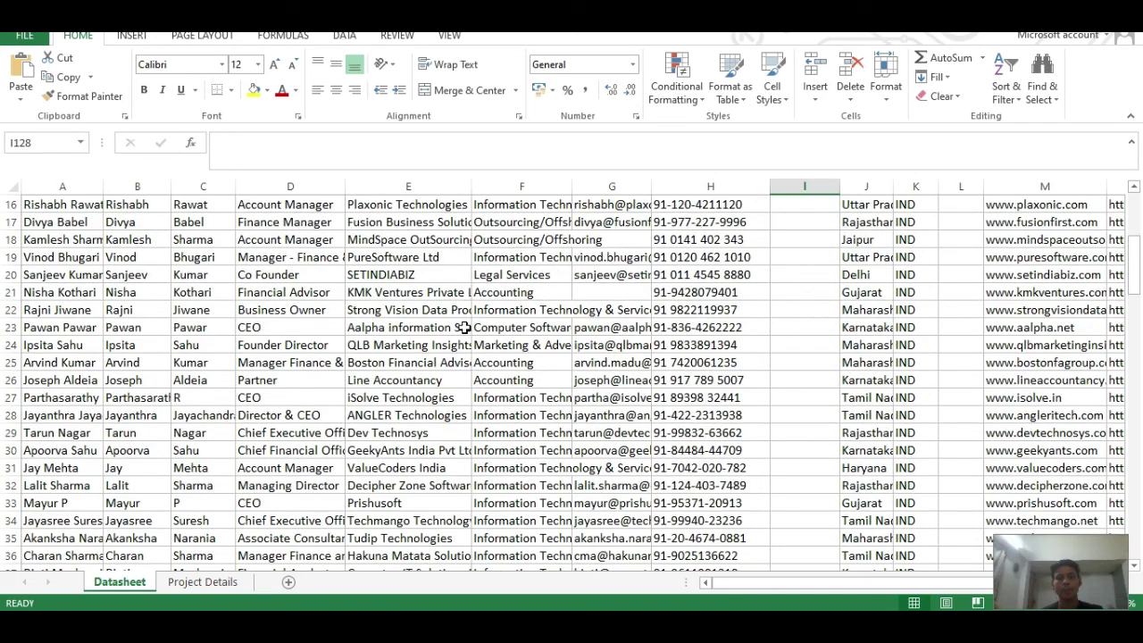